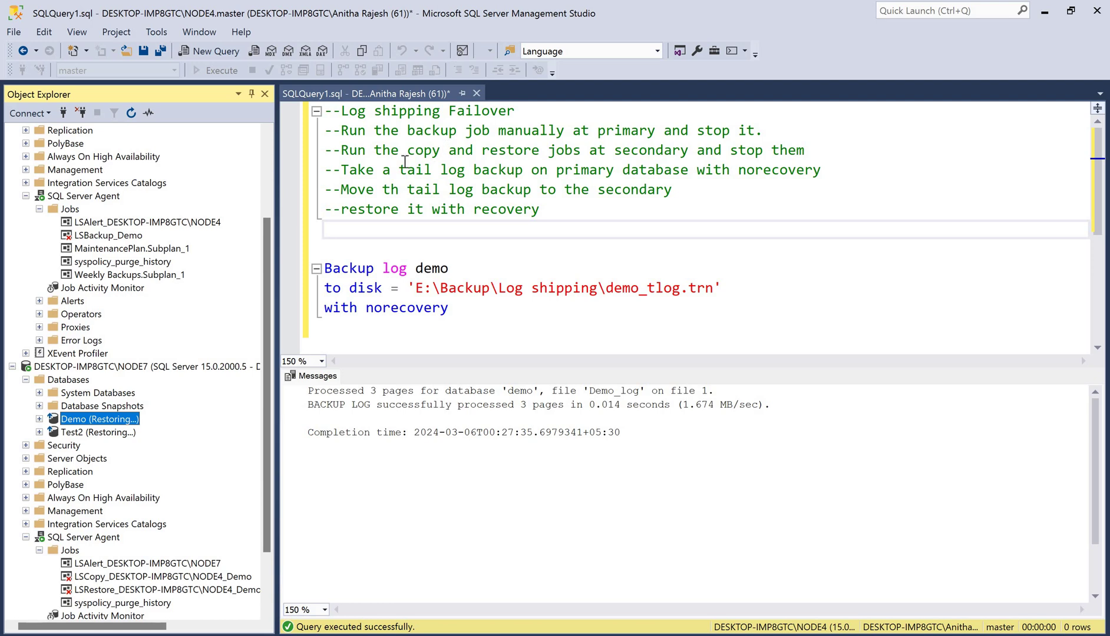
Set the Demo restore source to the backup device file demo_tlog.trn from E:\Backup\Log shipping.
key("alt+Tab")
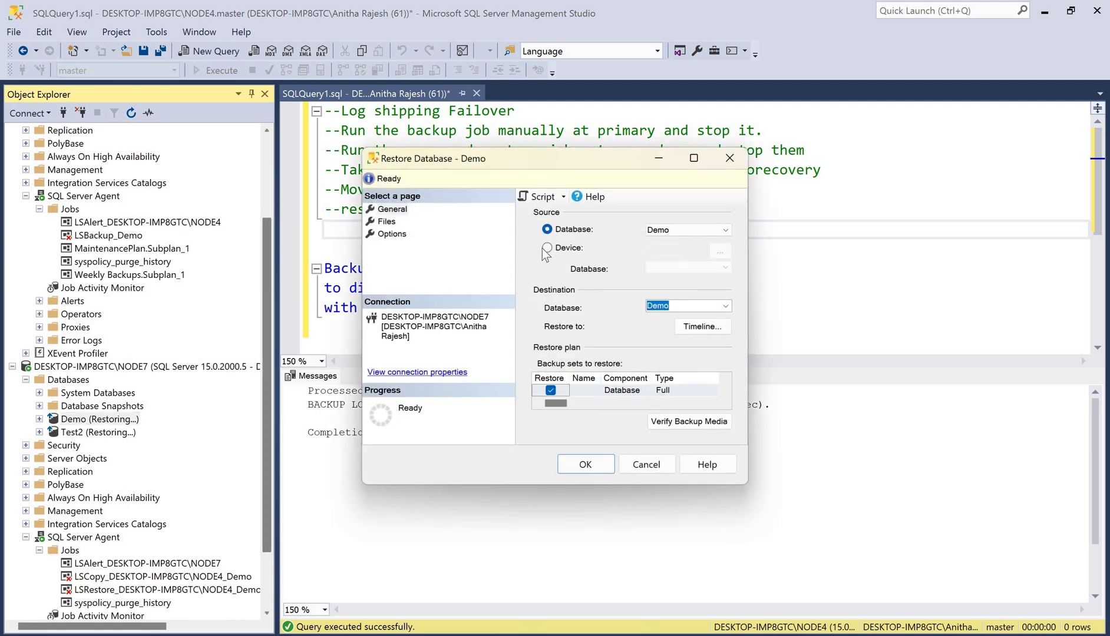
left_click(547, 248)
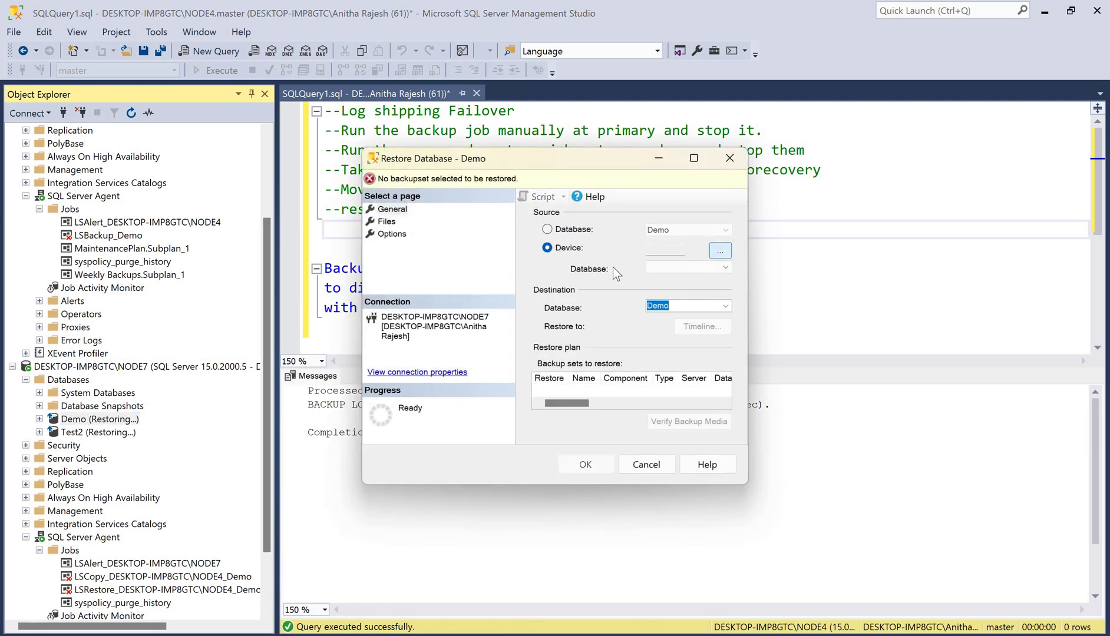
left_click(720, 251)
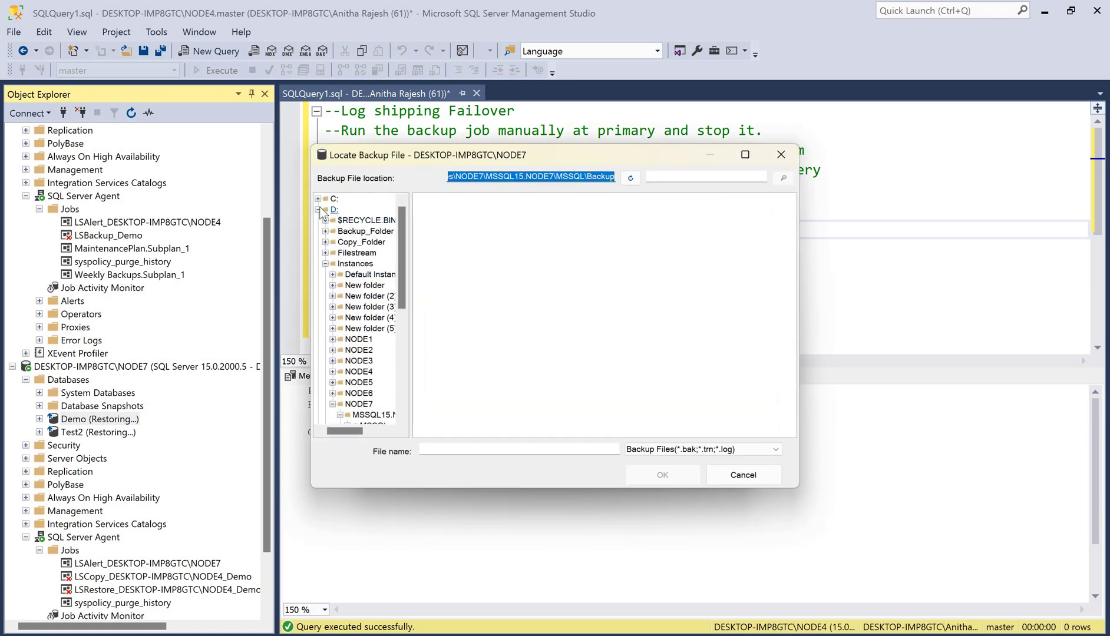
double_click(336, 210)
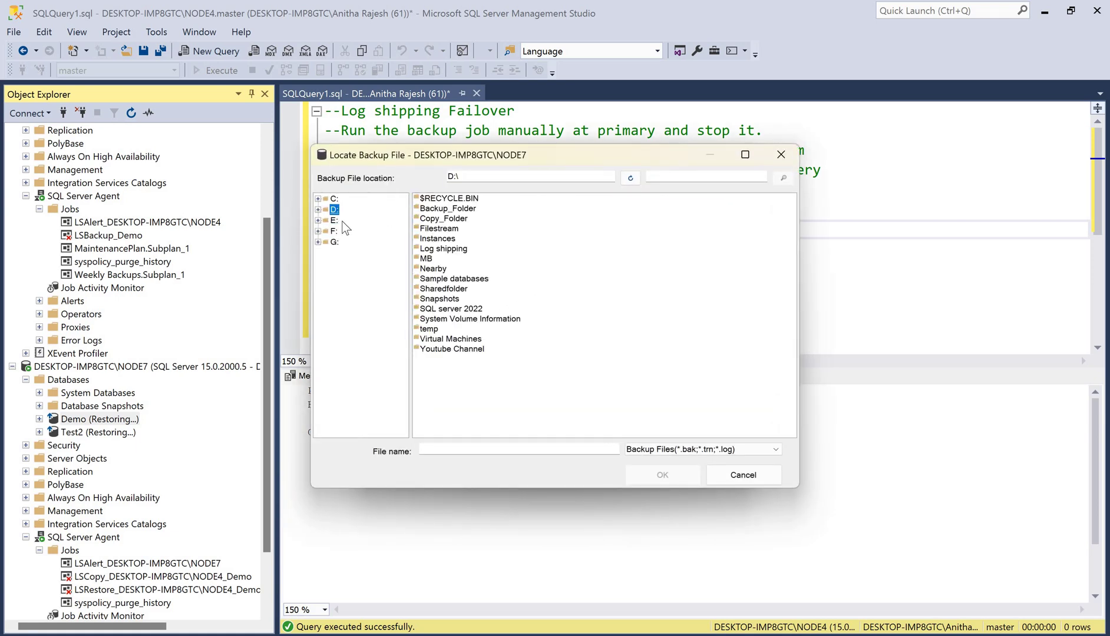
left_click(334, 220)
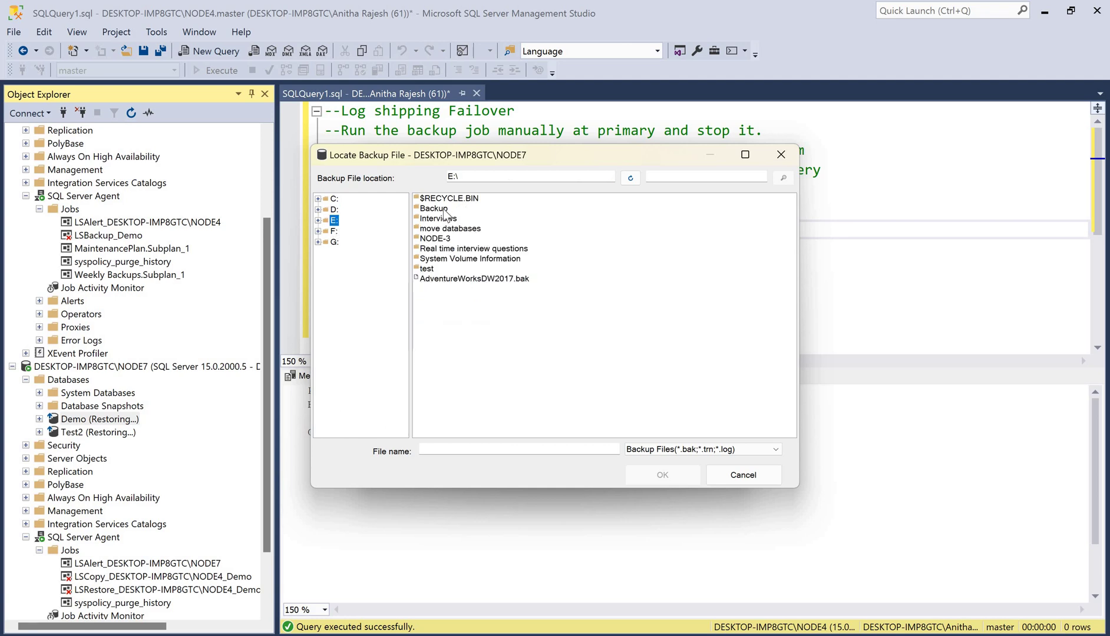
double_click(439, 210)
double_click(443, 199)
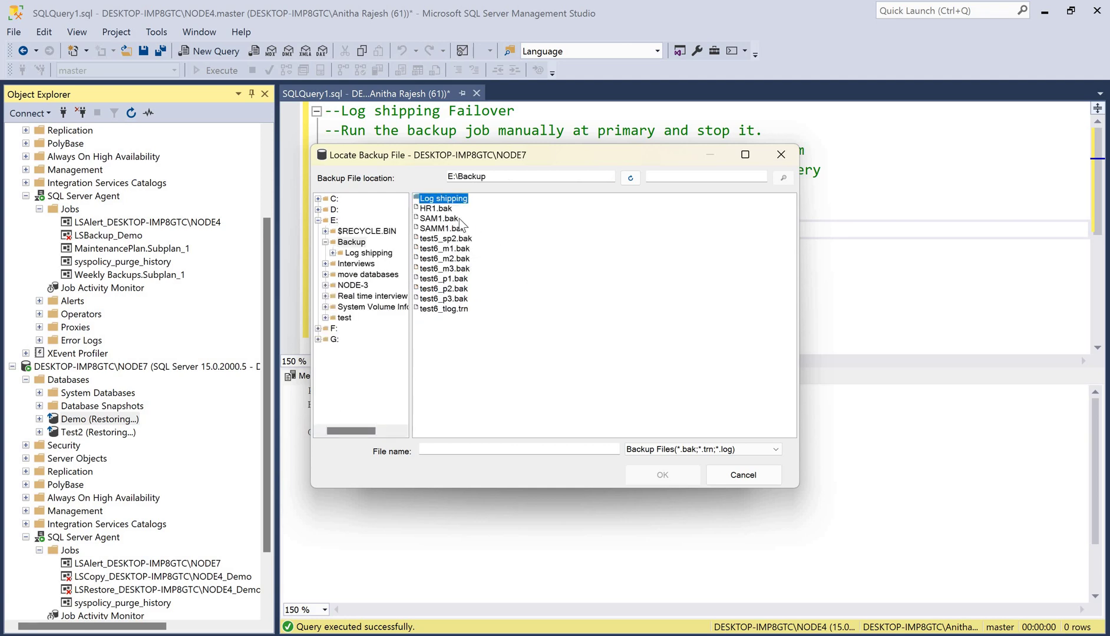
left_click(462, 220)
left_click(658, 475)
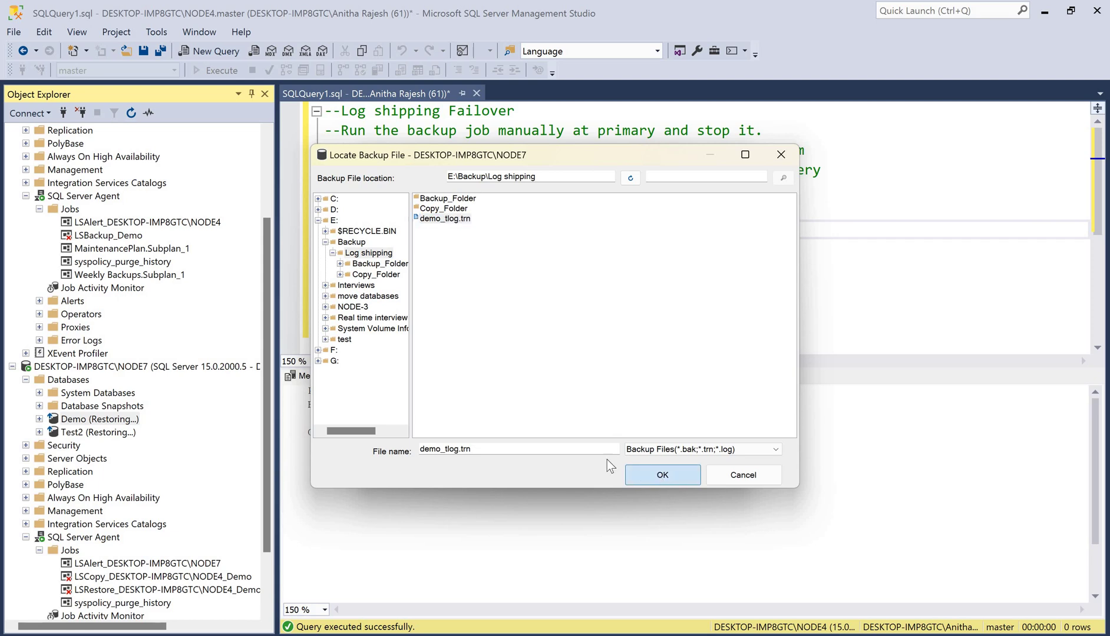
left_click(579, 427)
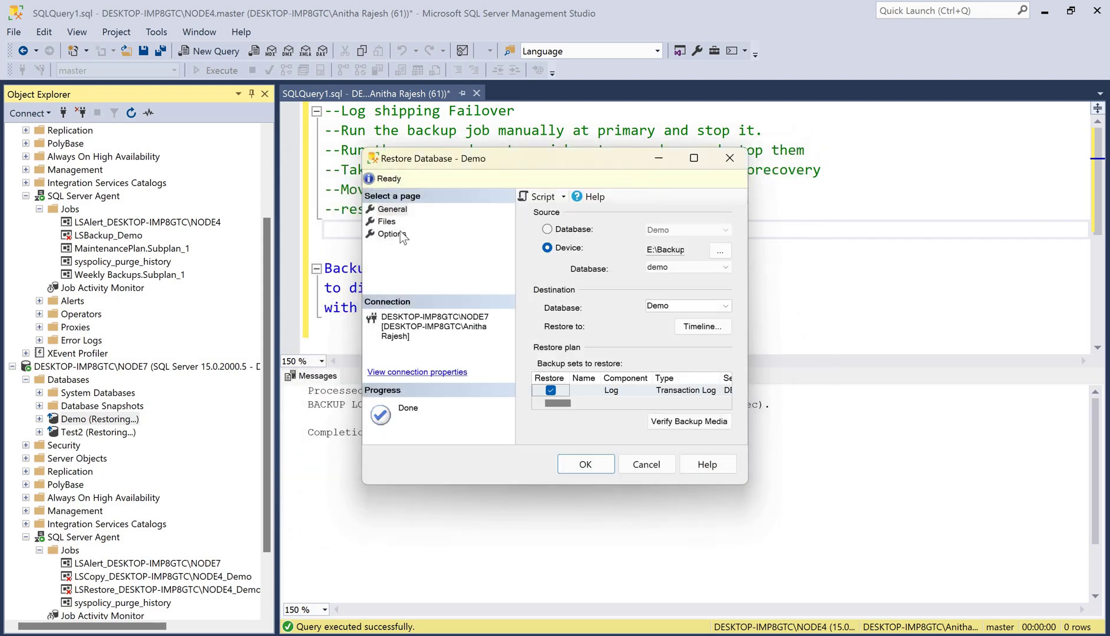
Restore the Demo database on NODE7 with the recovery state RESTORE WITH RECOVERY.
left_click(392, 234)
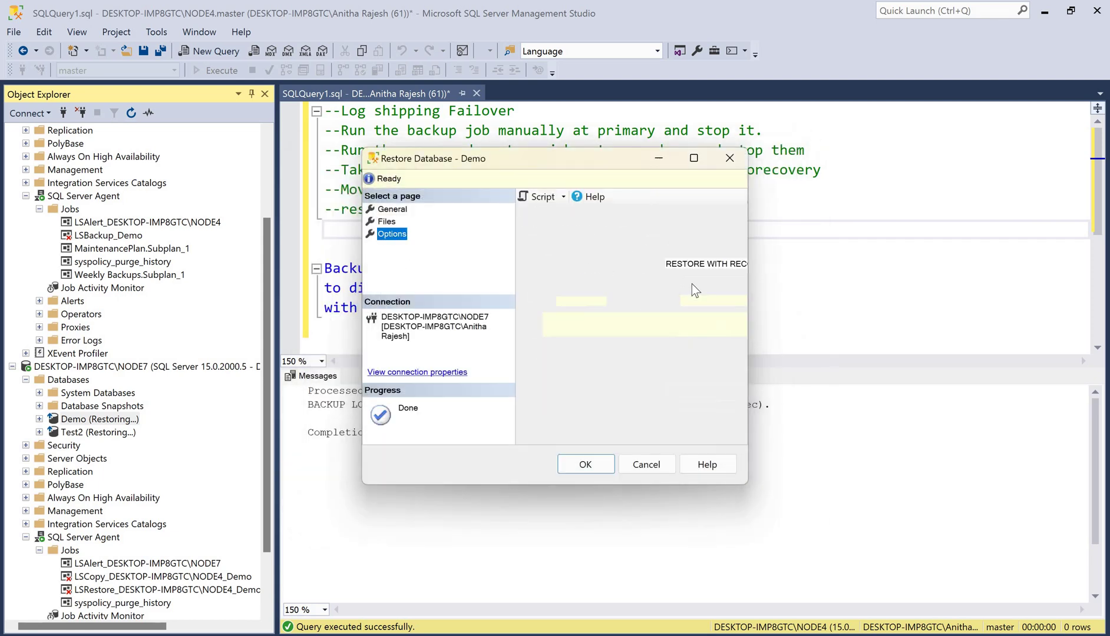
left_click(694, 158)
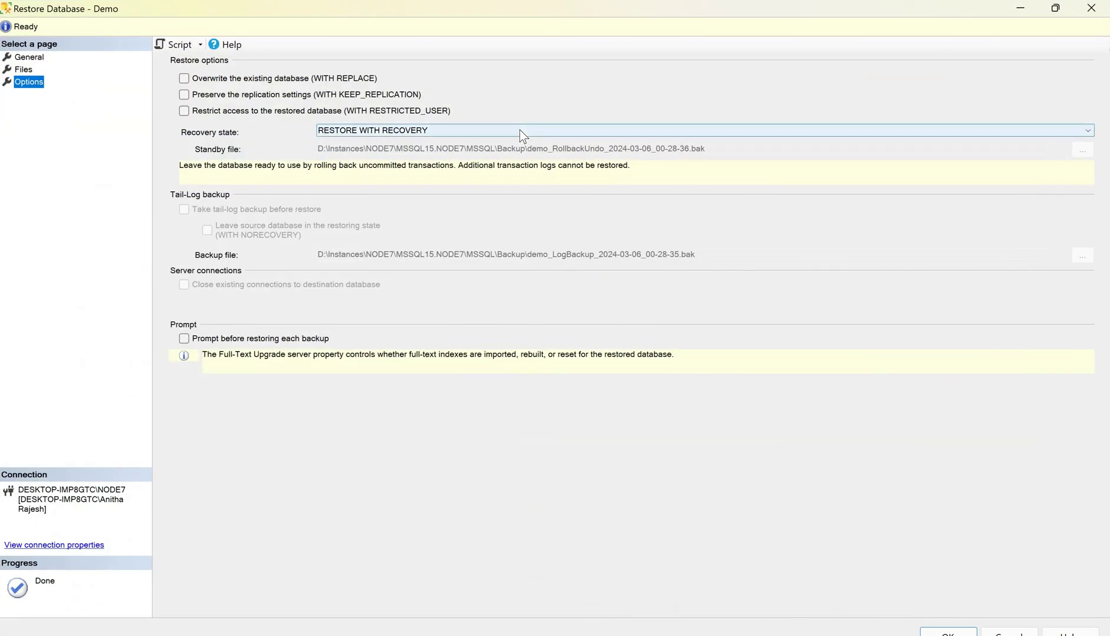
left_click(520, 129)
left_click(995, 633)
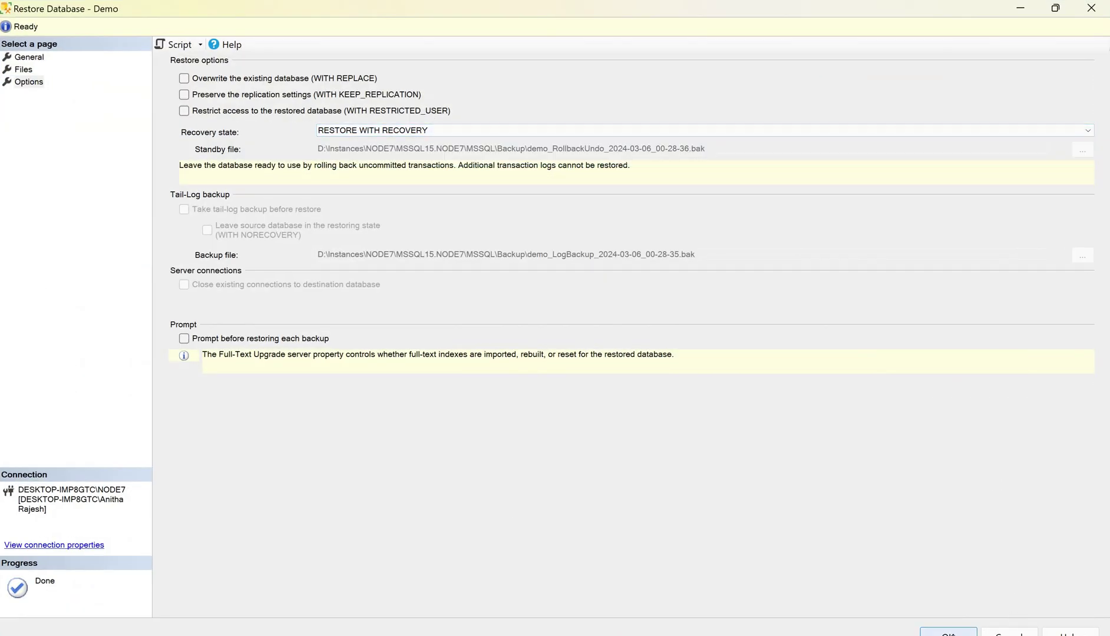
left_click(1055, 7)
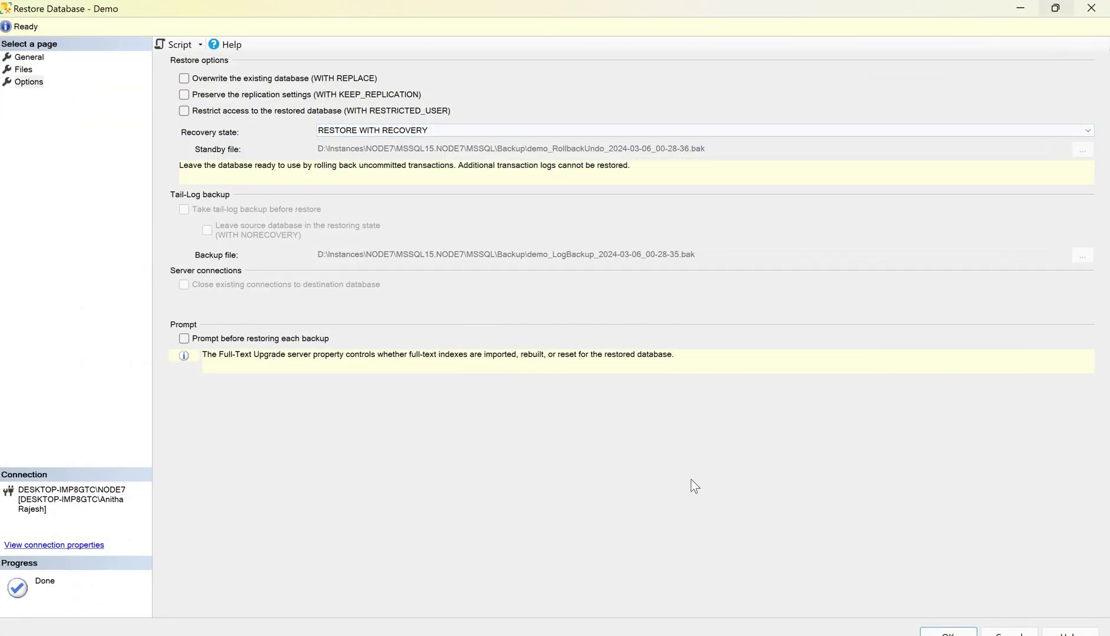
left_click(598, 465)
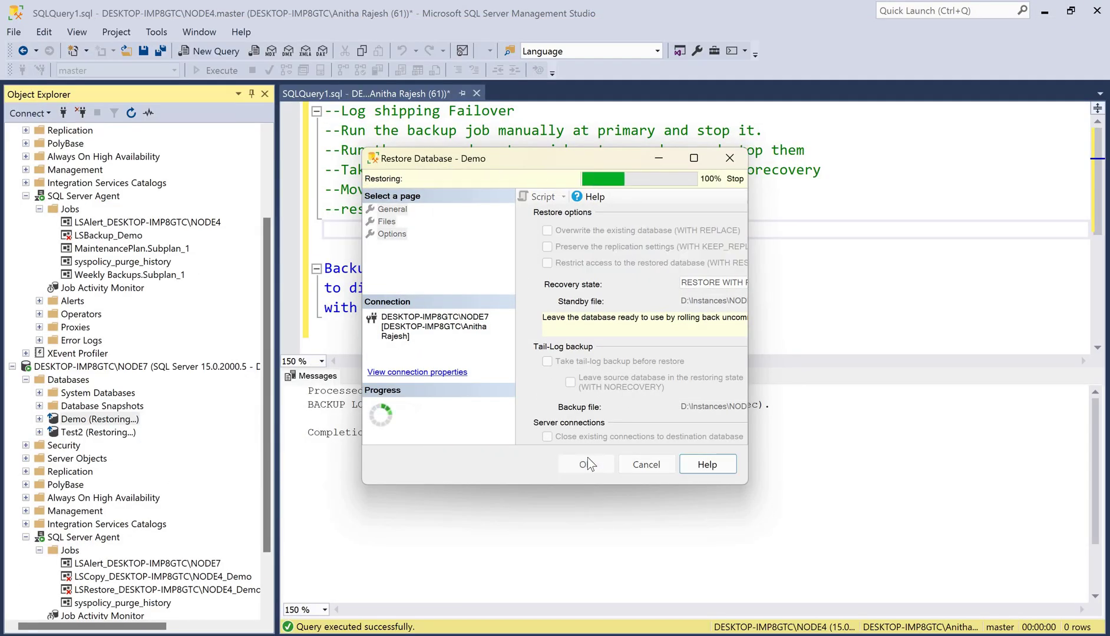
left_click(626, 390)
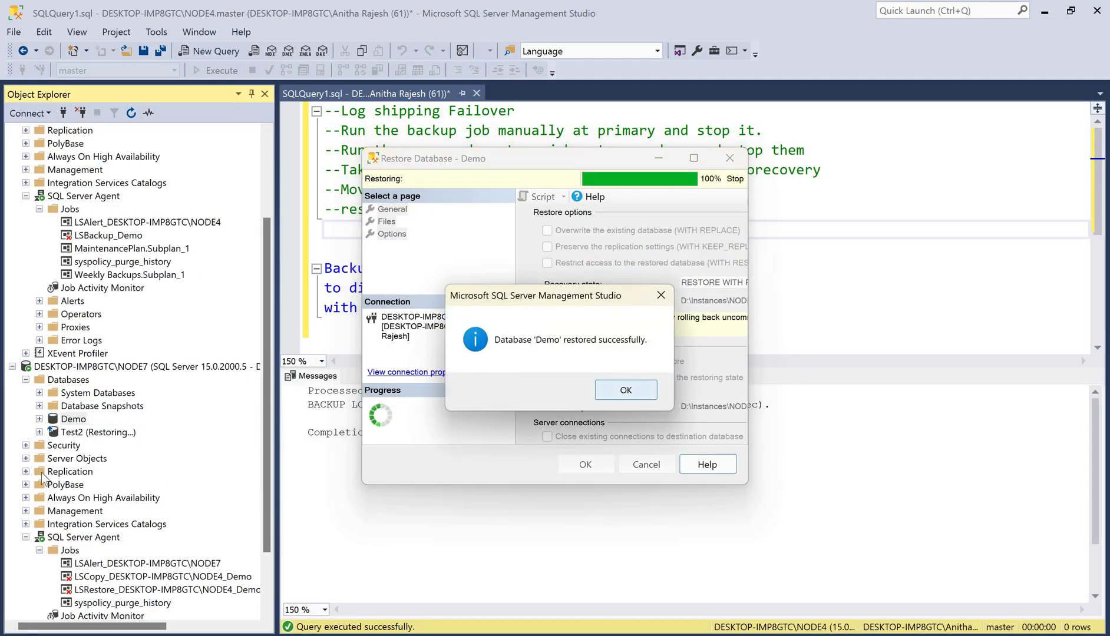
Enable NODE7's Demo database as a primary database in a log shipping configuration and open its transaction log backup settings.
left_click(74, 417)
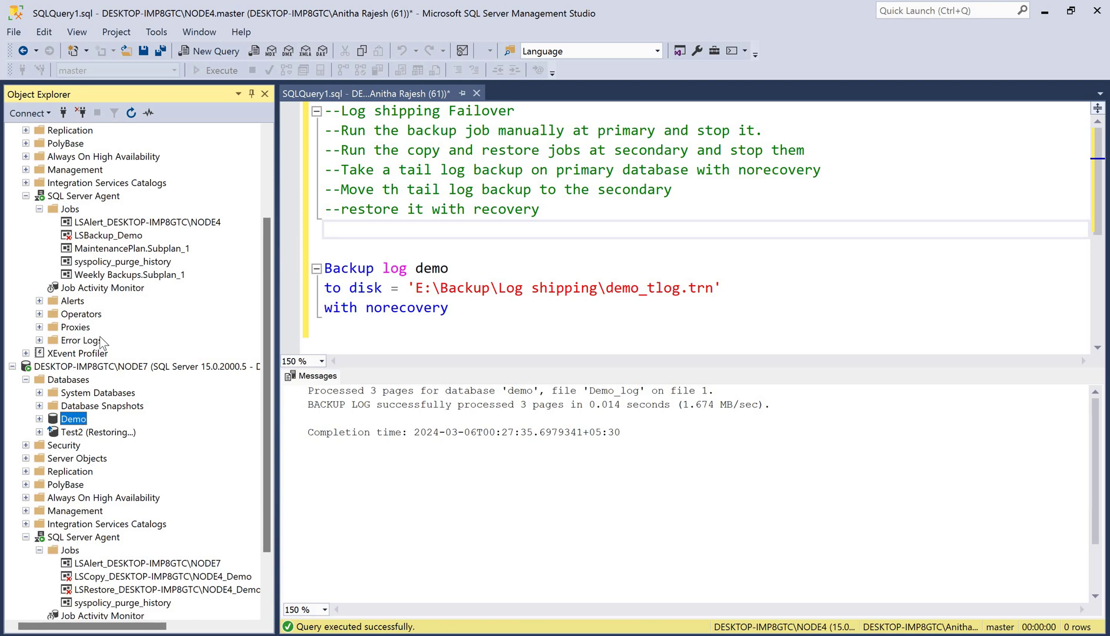
scroll(94, 330, "down", 2)
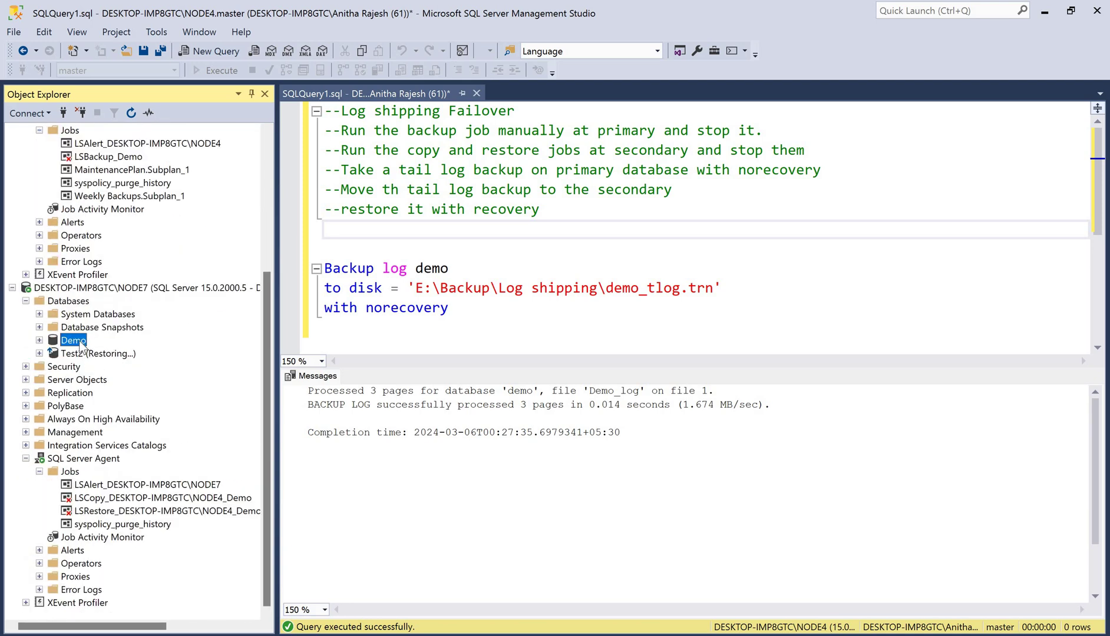
right_click(82, 345)
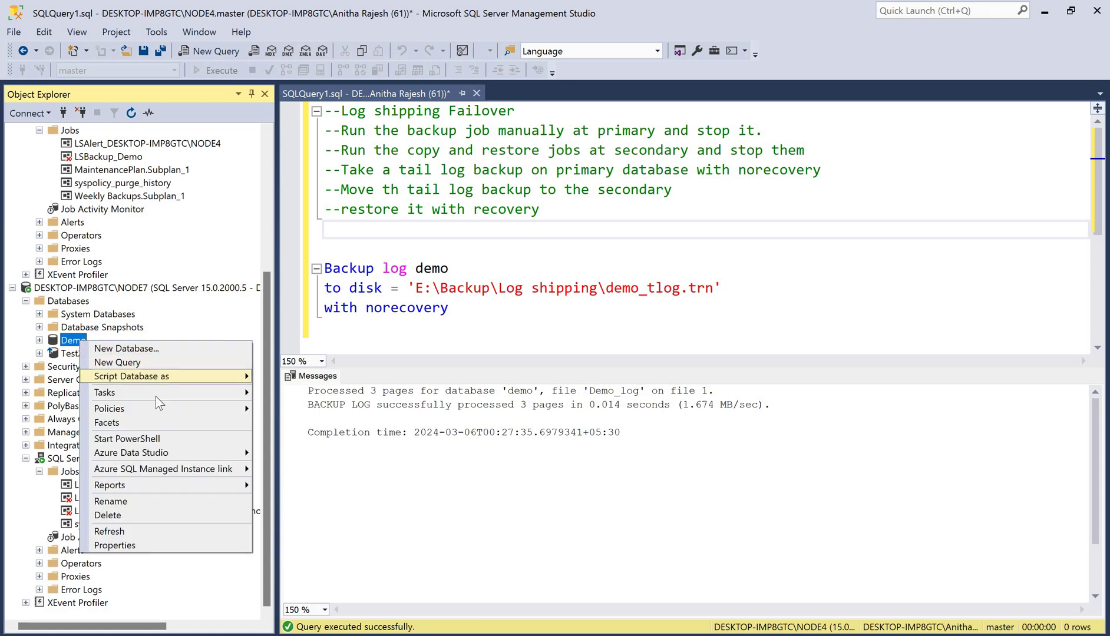
mouse_move(155, 392)
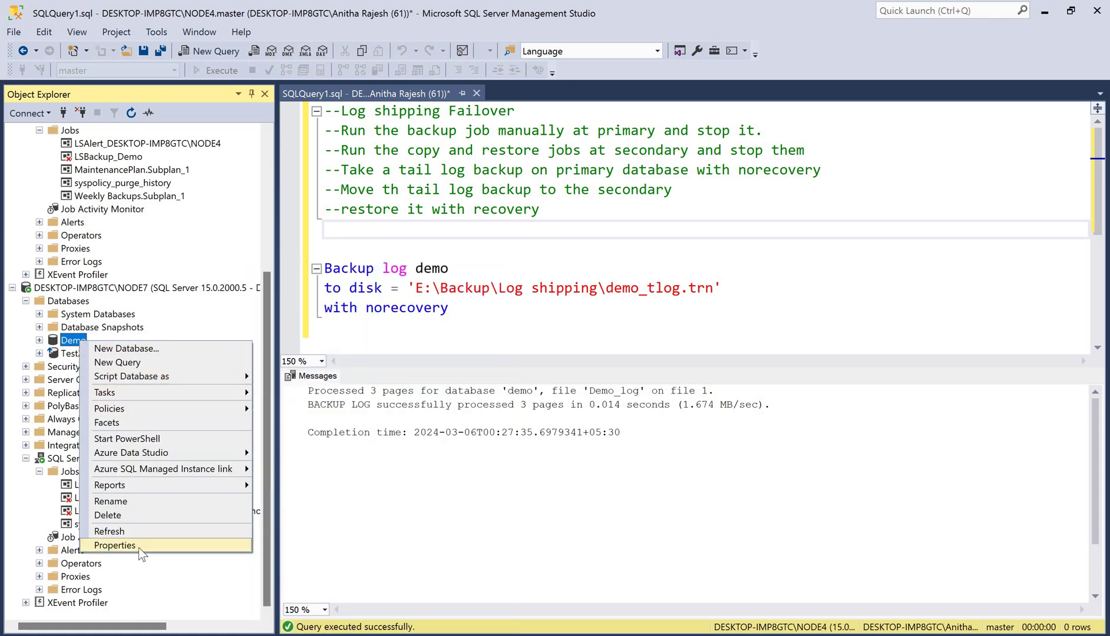
left_click(139, 546)
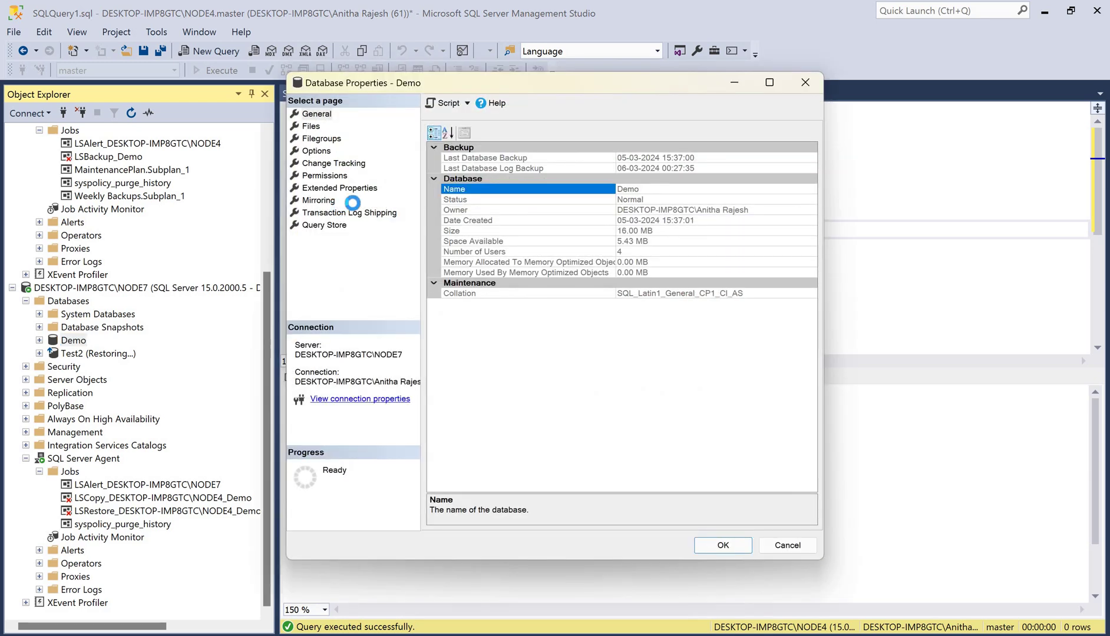
left_click(354, 212)
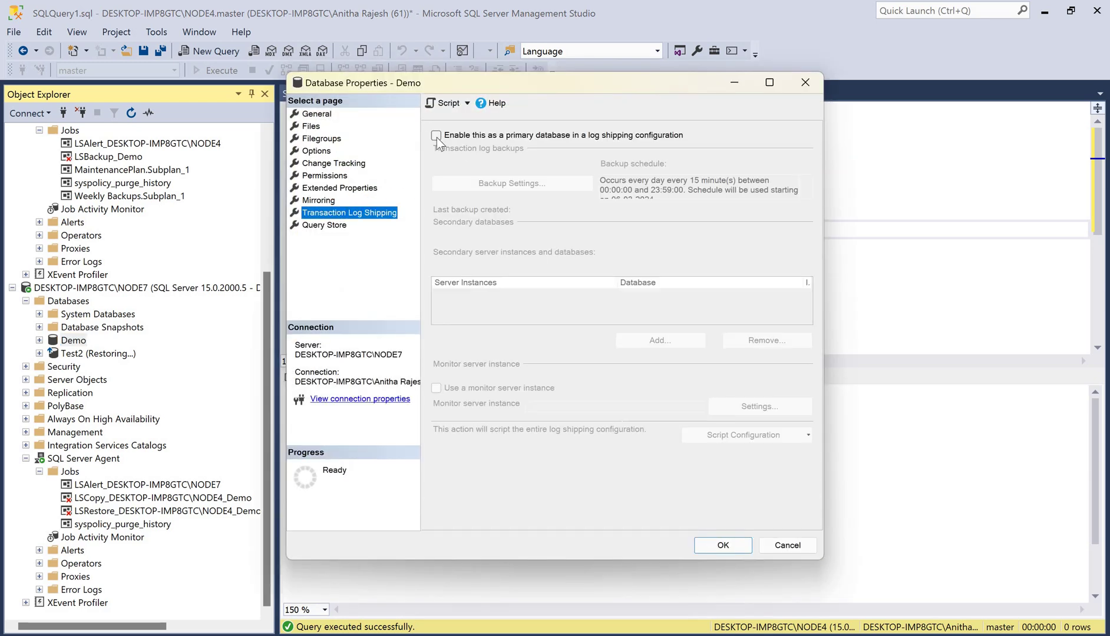
left_click(437, 136)
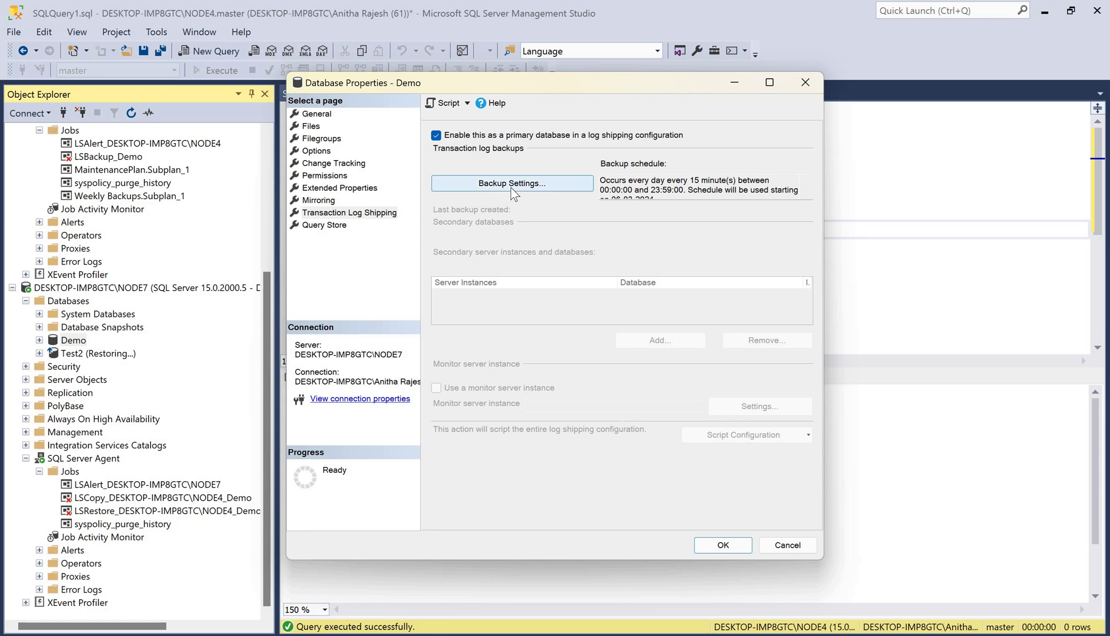
left_click(512, 186)
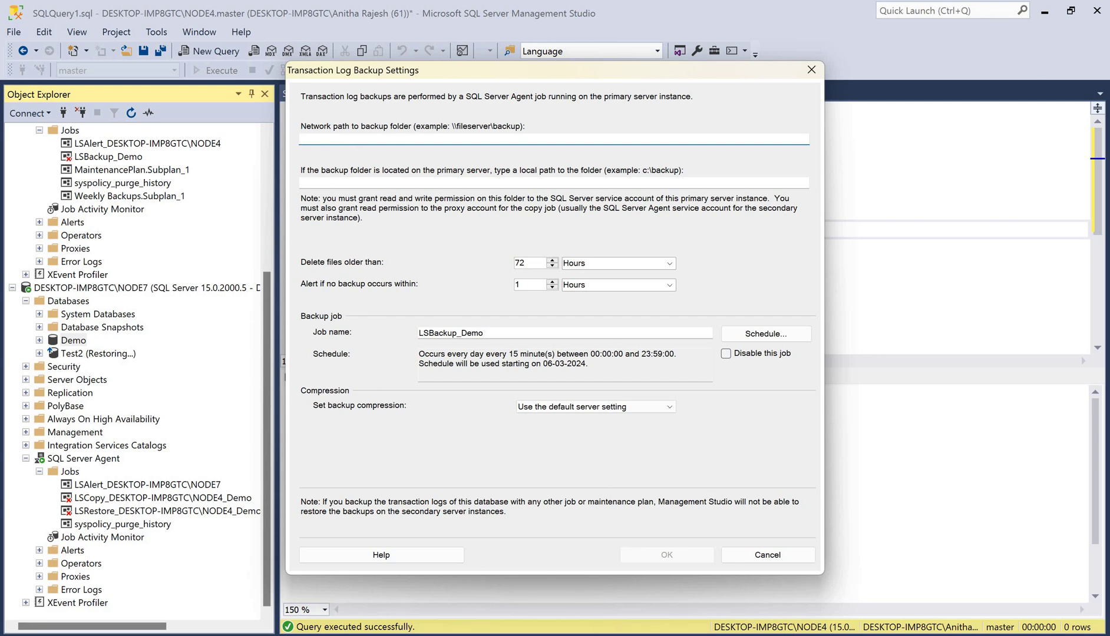
Switch to File Explorer and examine the folders in Log shipping and the contents of the paths text file.
left_click(668, 606)
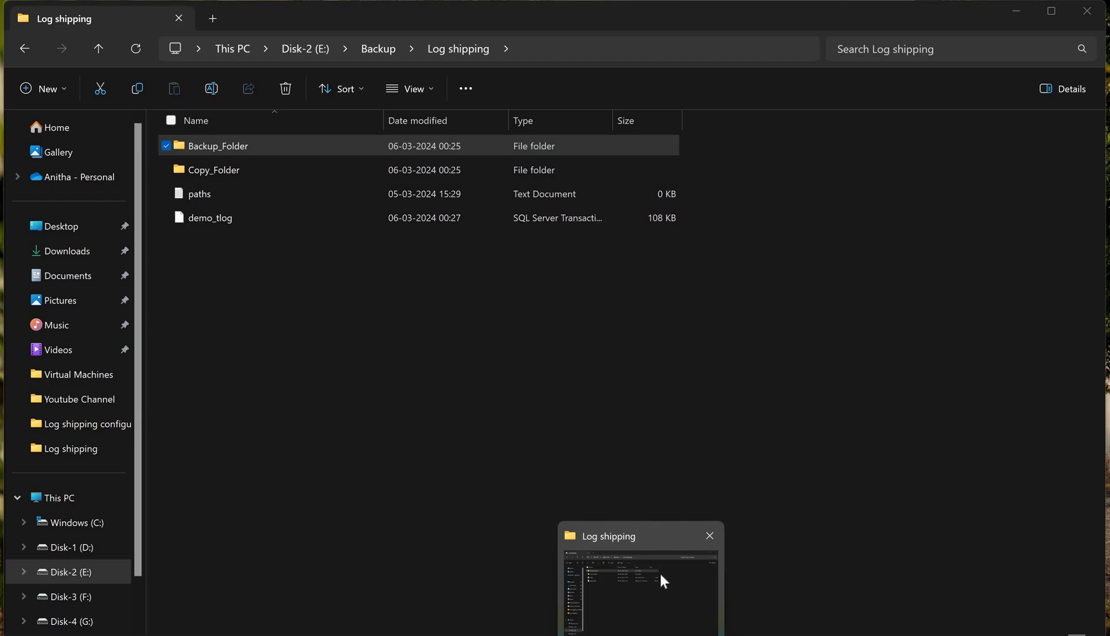
key("alt+Tab")
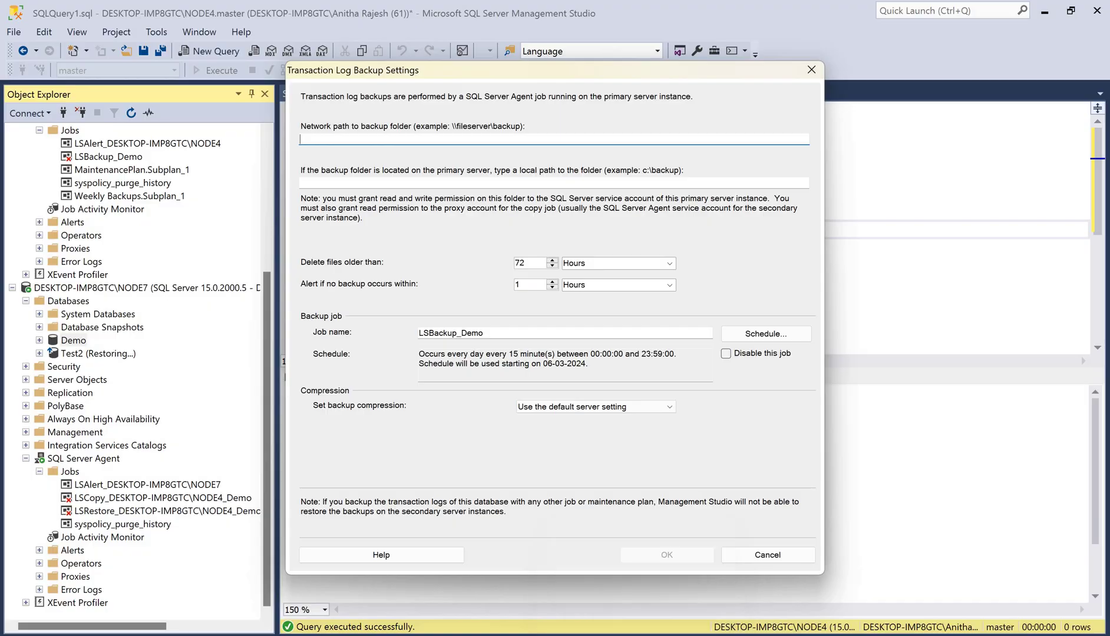
key("alt+Tab")
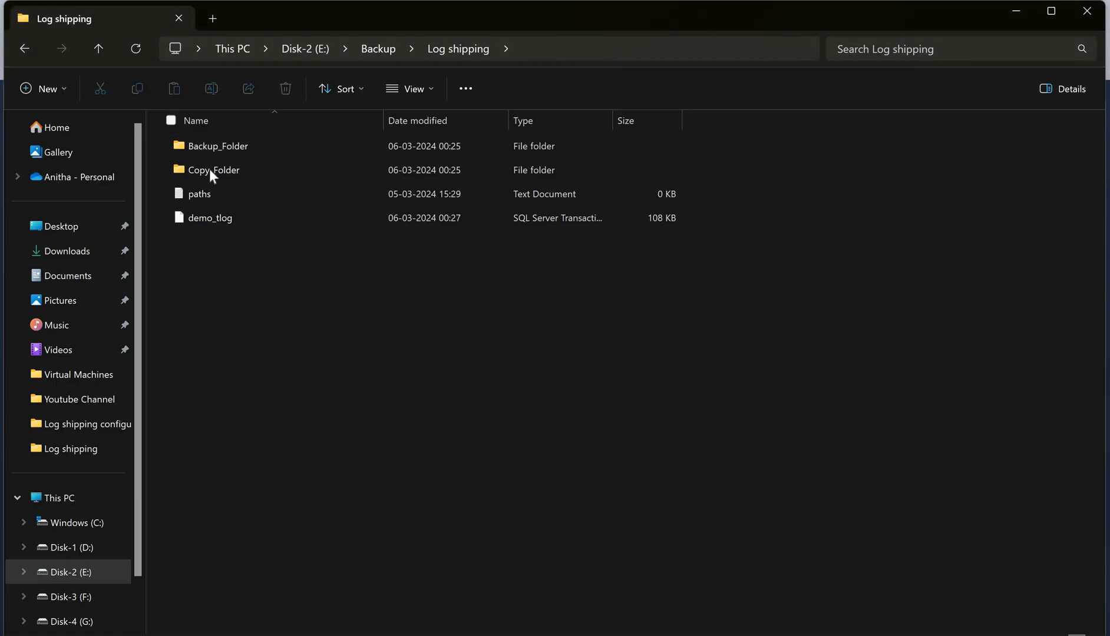
mouse_move(210, 174)
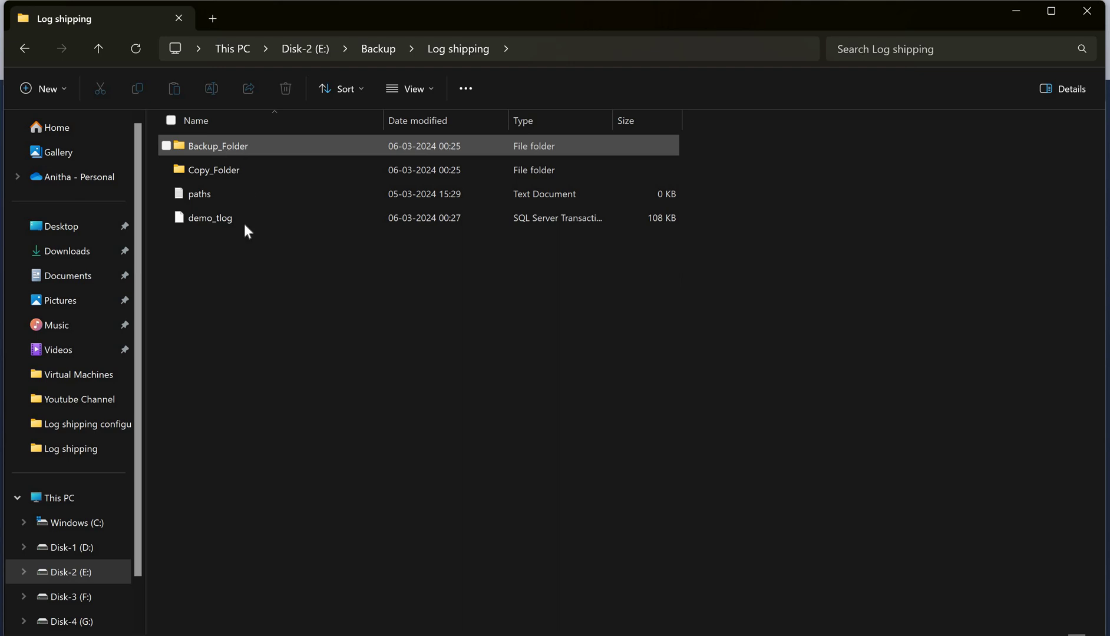
mouse_move(225, 145)
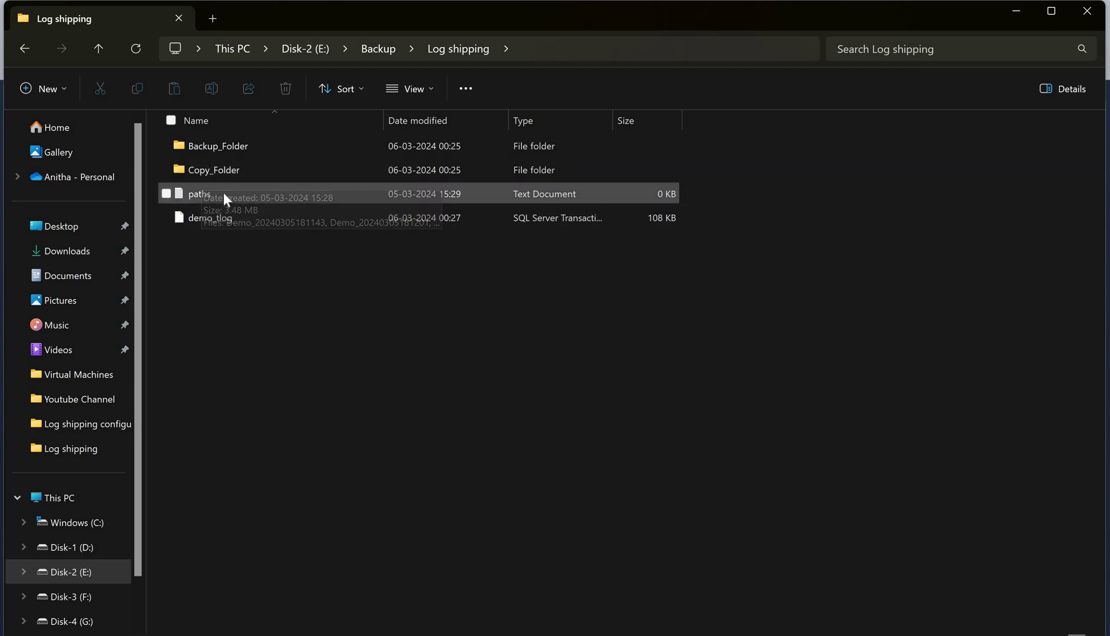
double_click(251, 197)
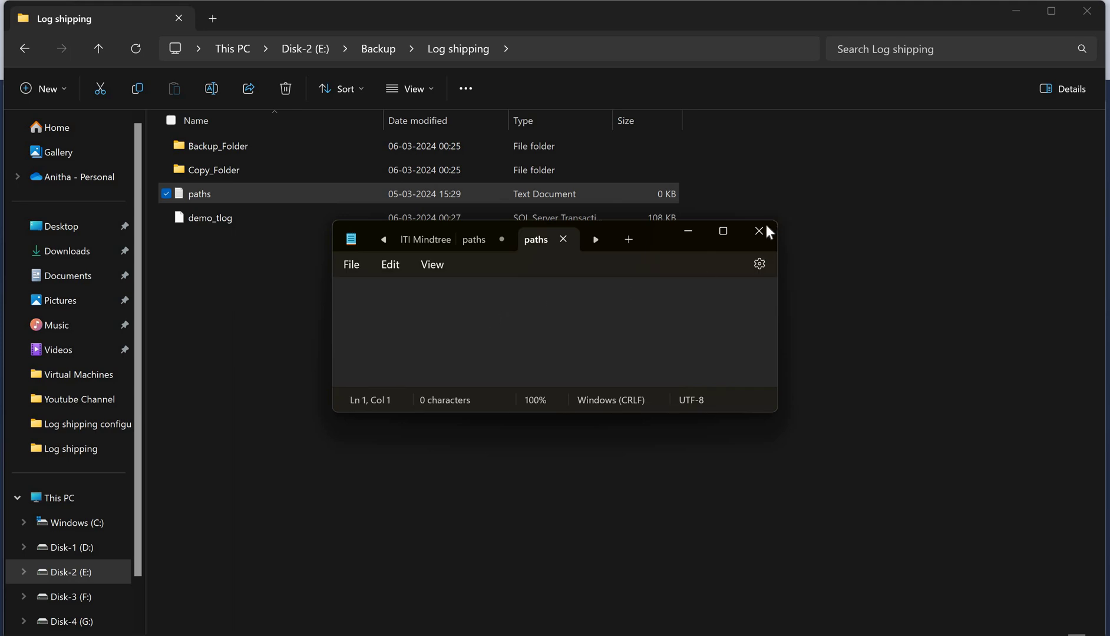
left_click(177, 196)
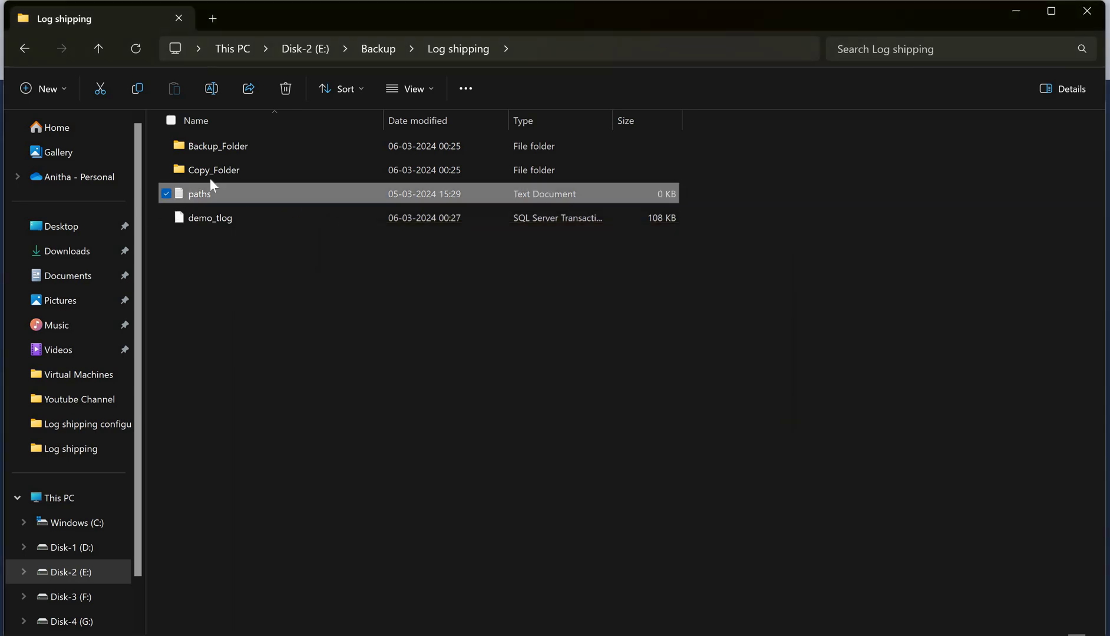
Copy the network path of Copy_Folder from its sharing properties and set \\DESKTOP-IMP8GTC\Copy_Folder3 as the network backup path in SQL Server Management Studio.
left_click(211, 178)
right_click(213, 182)
right_click(206, 173)
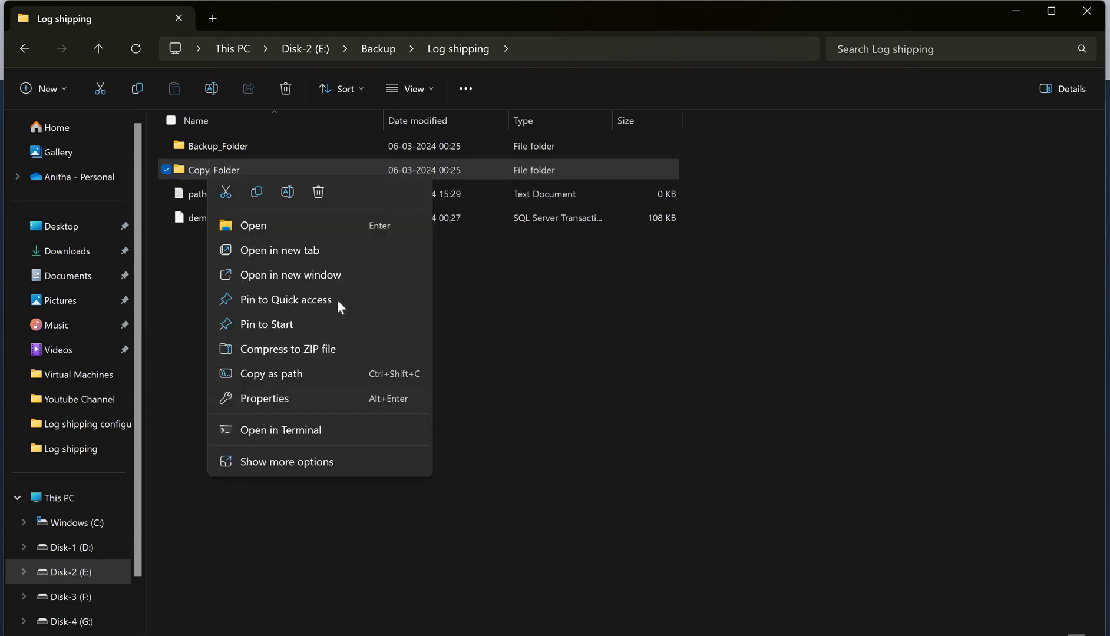
left_click(265, 398)
left_click(476, 173)
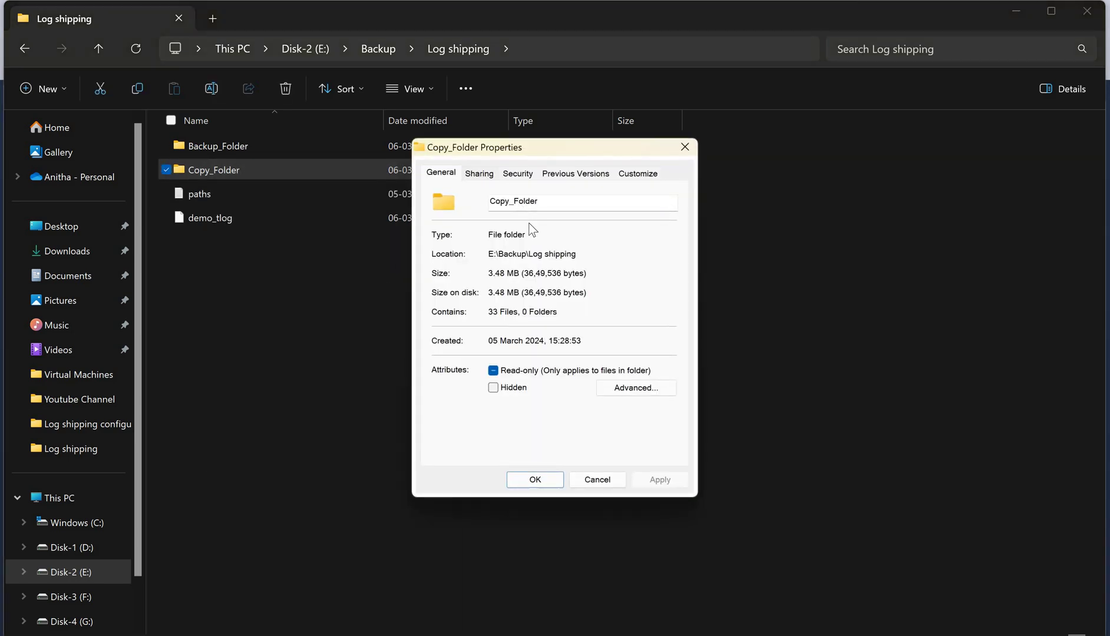
left_click_drag(434, 261, 433, 260)
key("ctrl+c")
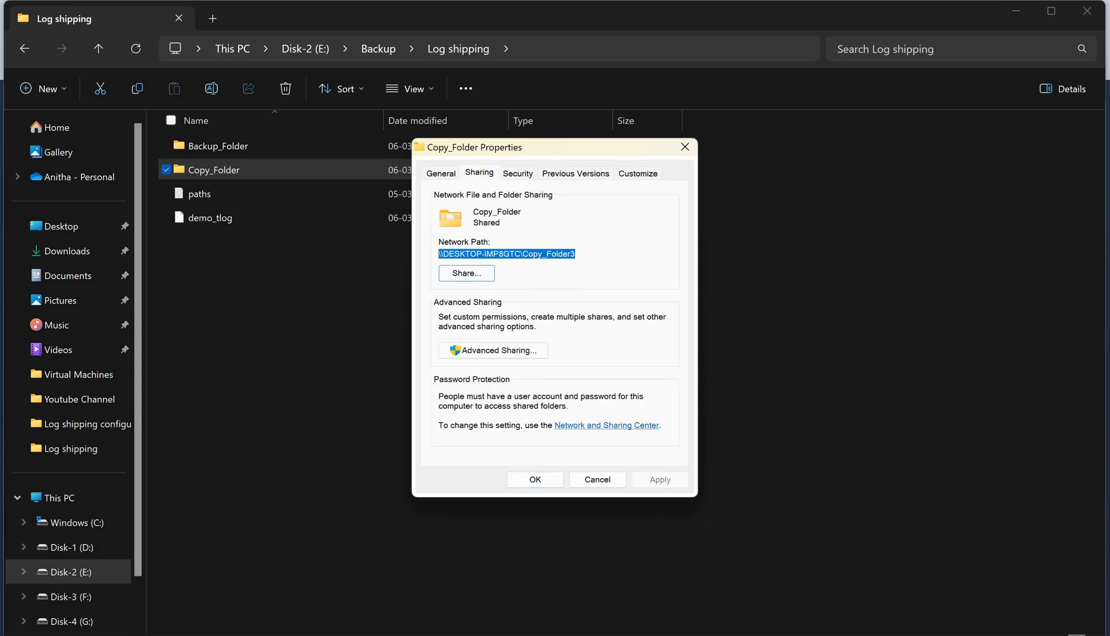
left_click(888, 553)
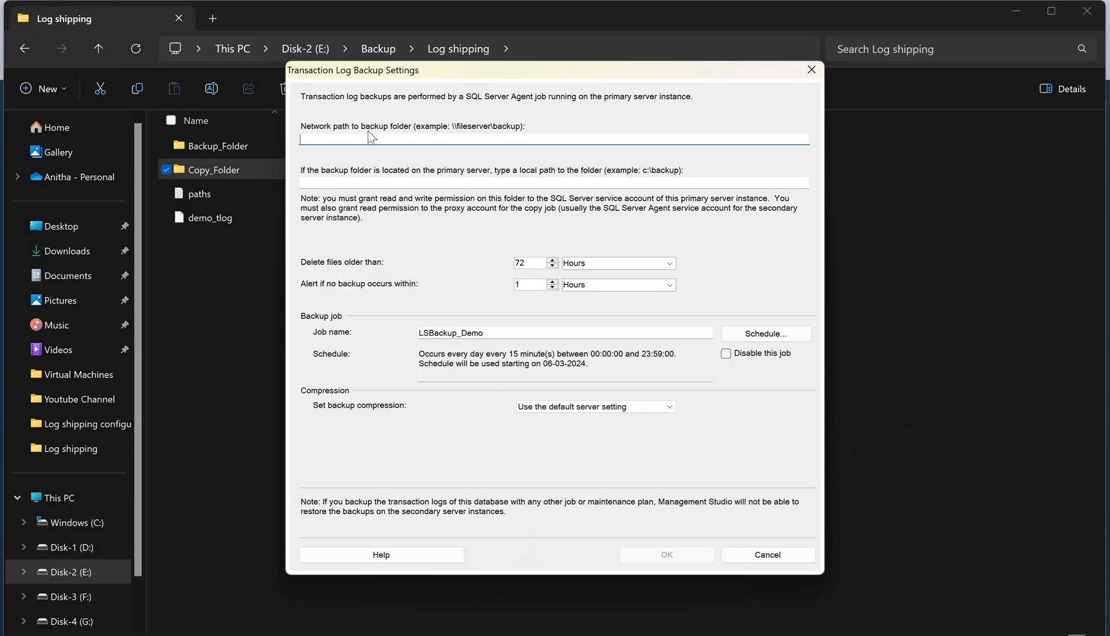
key("ctrl+v")
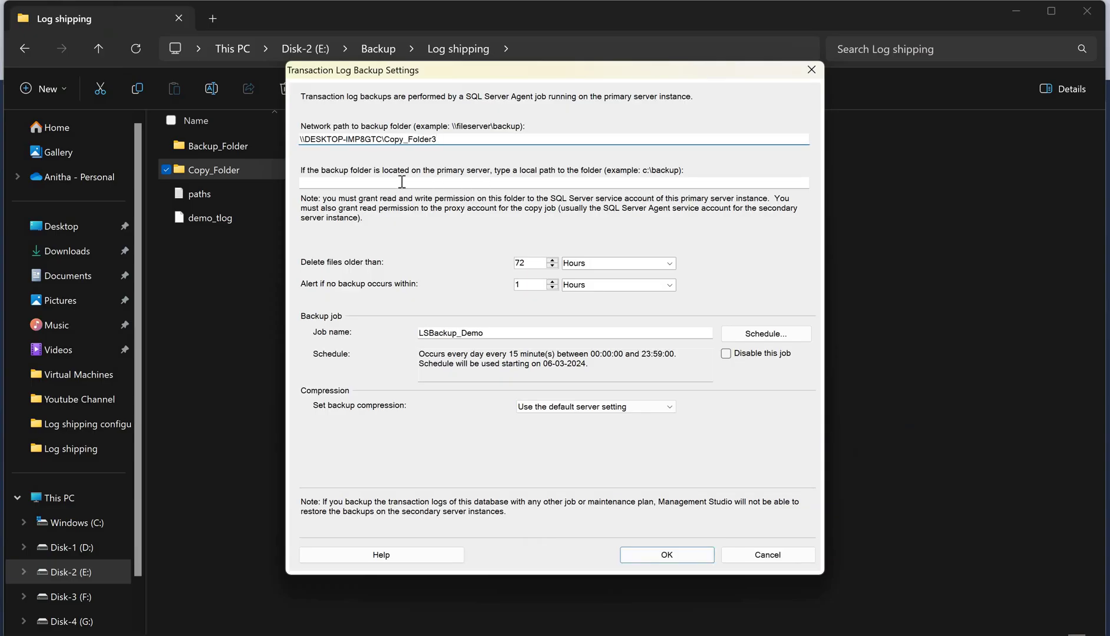
Copy the local path of Copy_Folder from File Explorer and set E:\Backup\Log shipping\Copy_Folder as the local backup path in the Transaction Log Backup Settings.
left_click(222, 168)
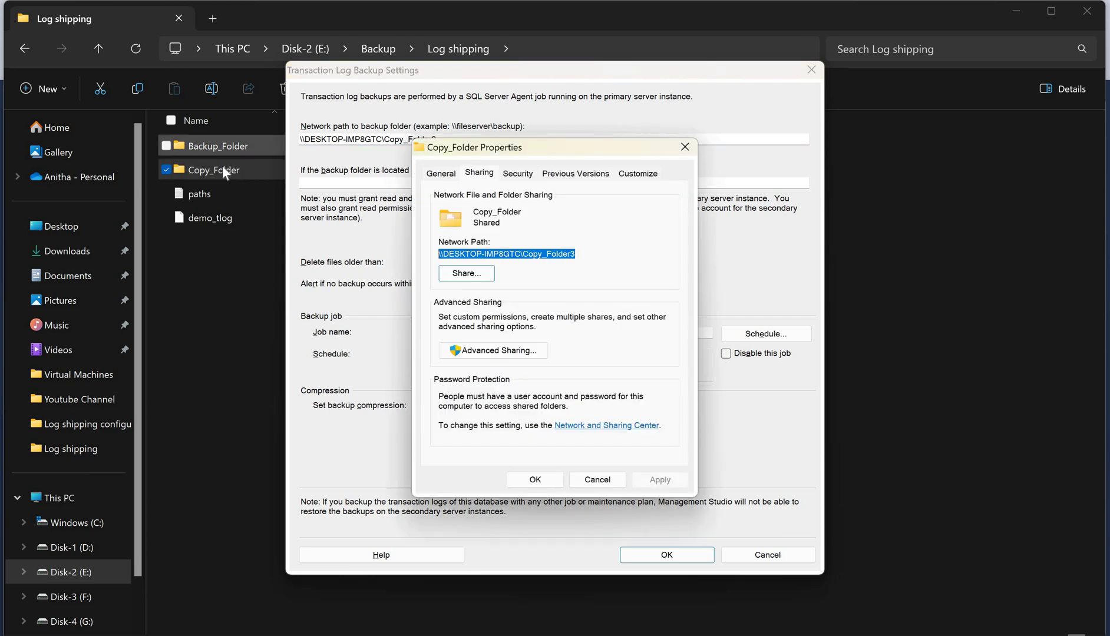
double_click(223, 170)
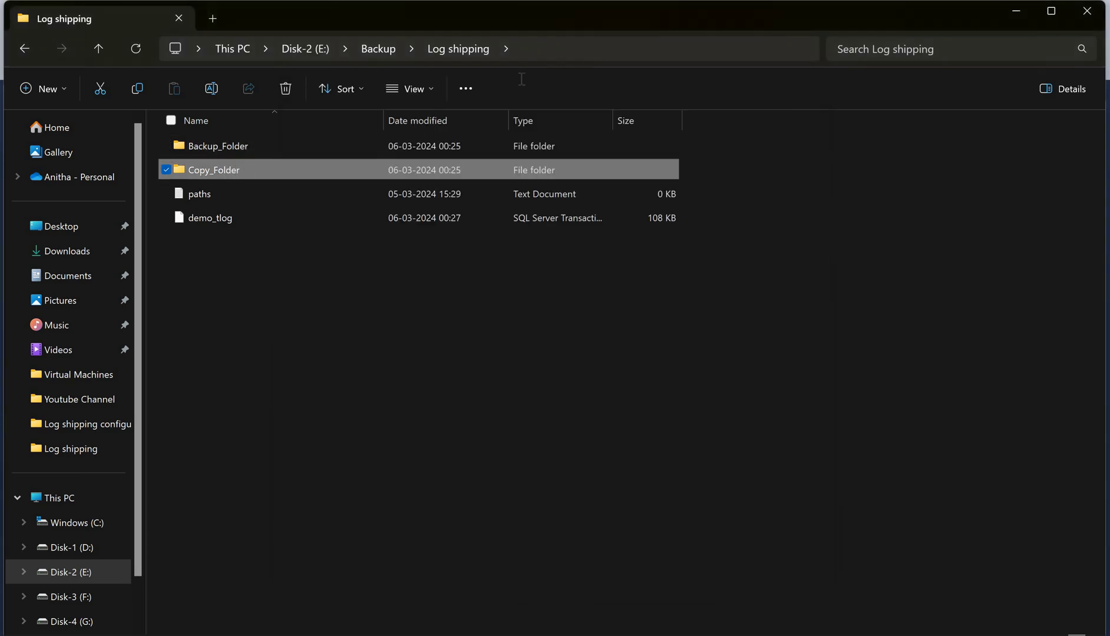
left_click(609, 48)
key("ctrl+c")
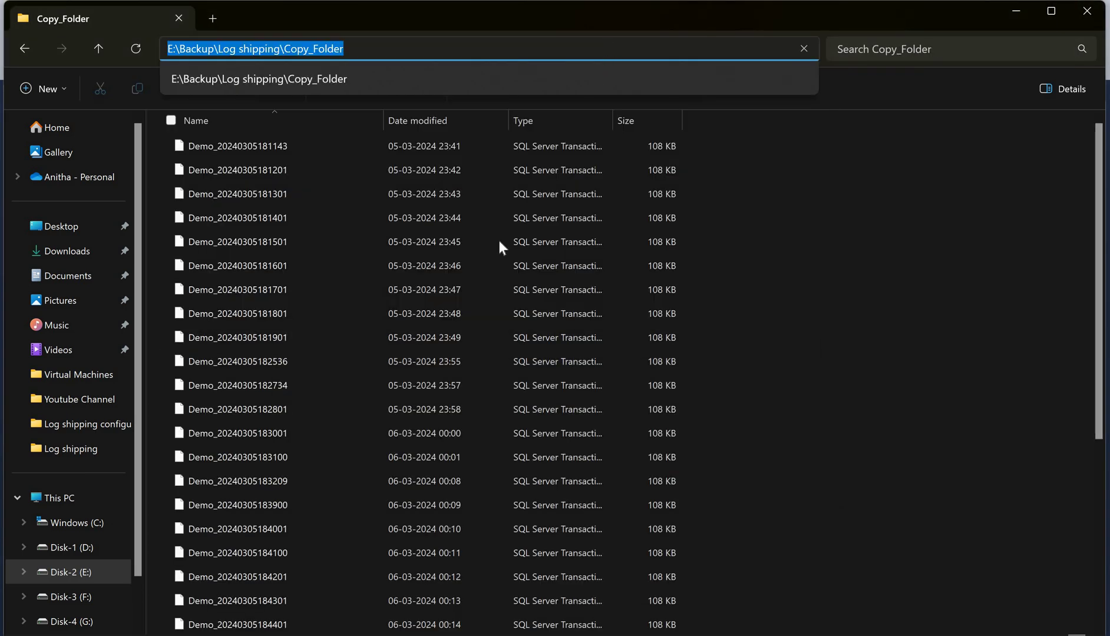
key("alt+Tab")
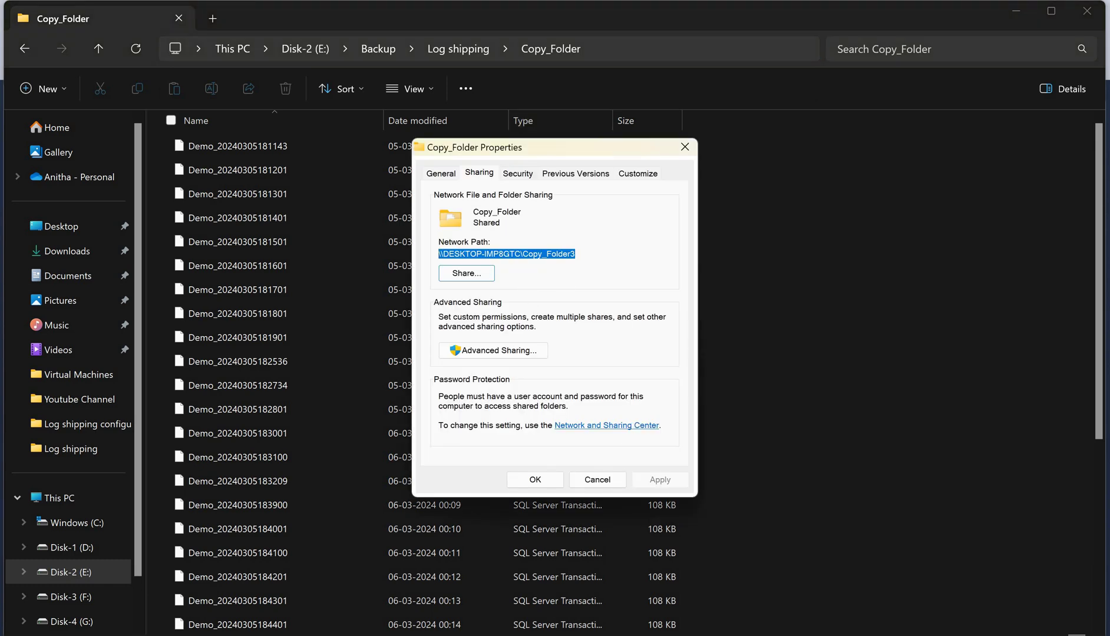
left_click(597, 480)
mouse_move(742, 634)
left_click(910, 621)
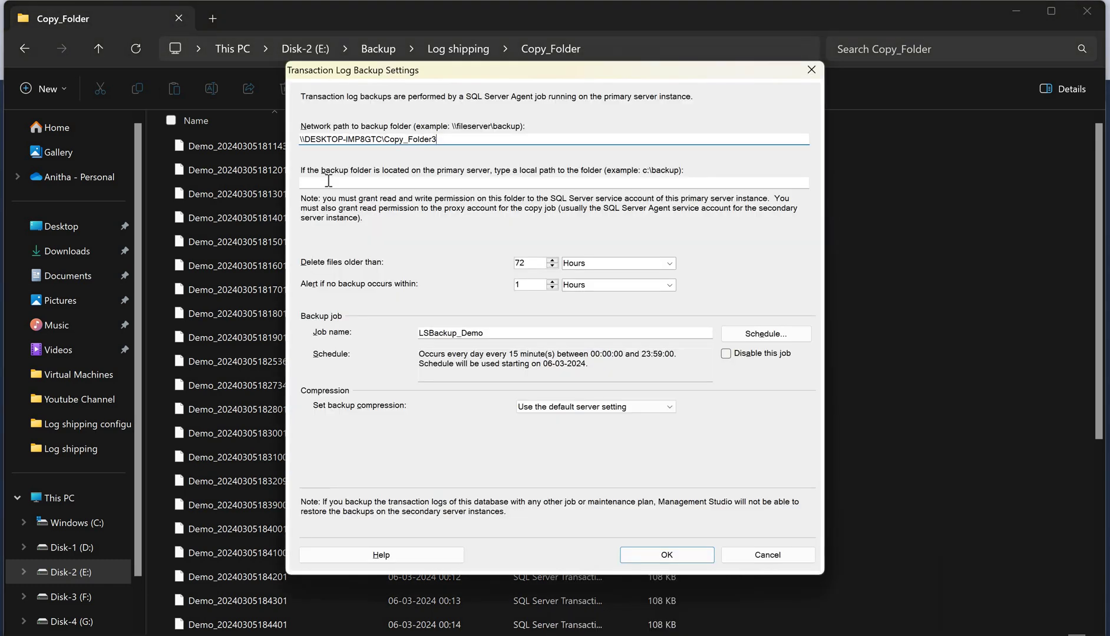
left_click(328, 180)
key("ctrl+v")
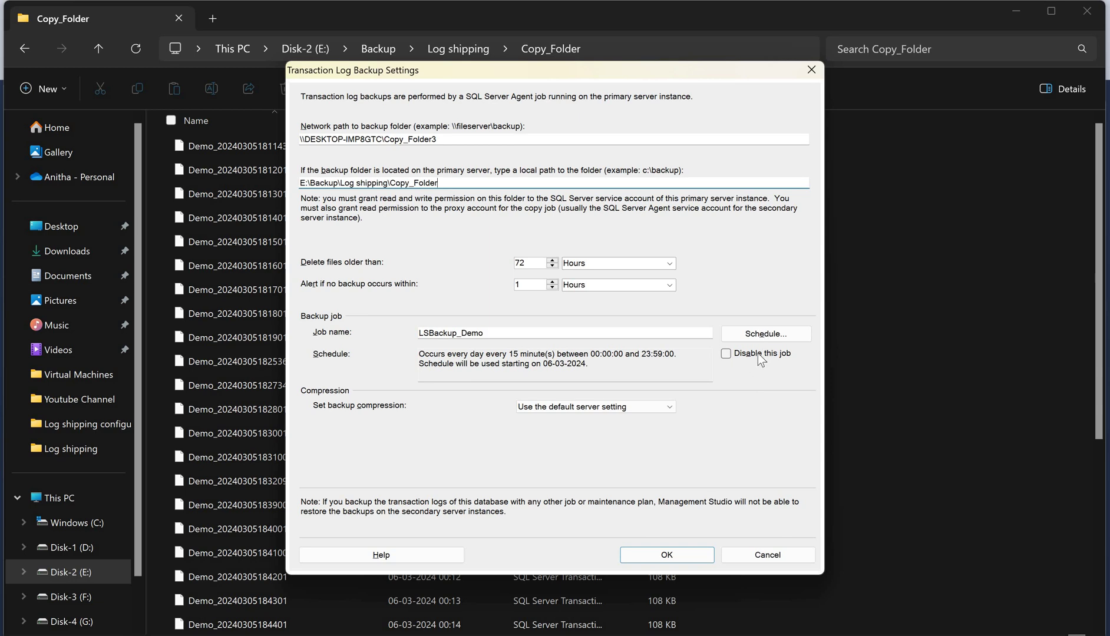
Schedule the LSBackup_Demo job to occur every 1 minute, delete backup files older than 1 hour, and accept the backup settings.
left_click(764, 334)
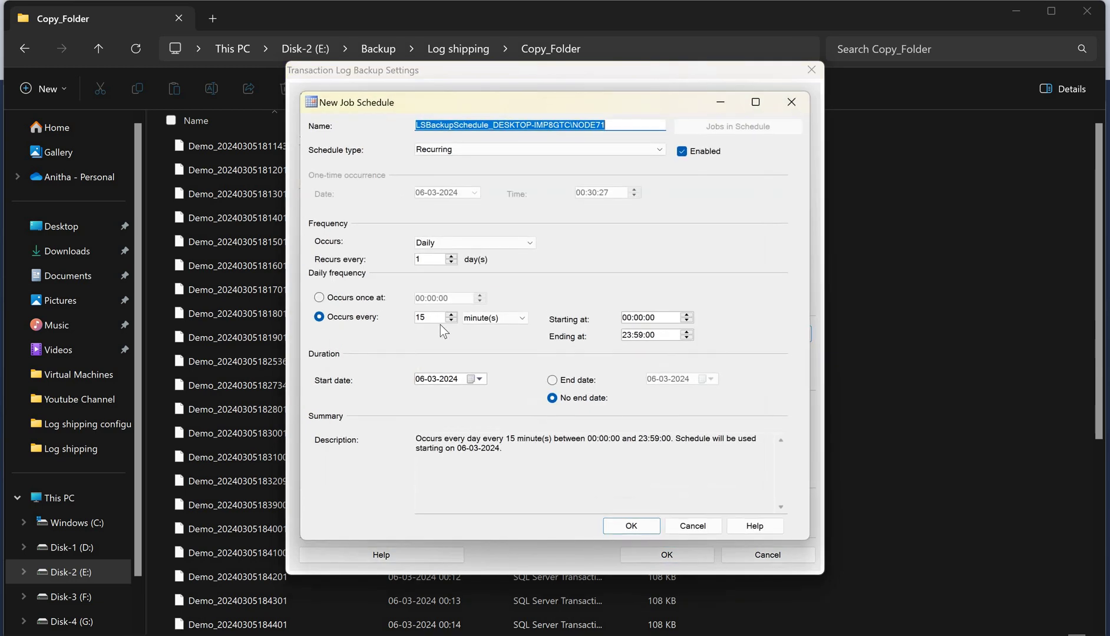
left_click_drag(431, 319, 263, 326)
type("1")
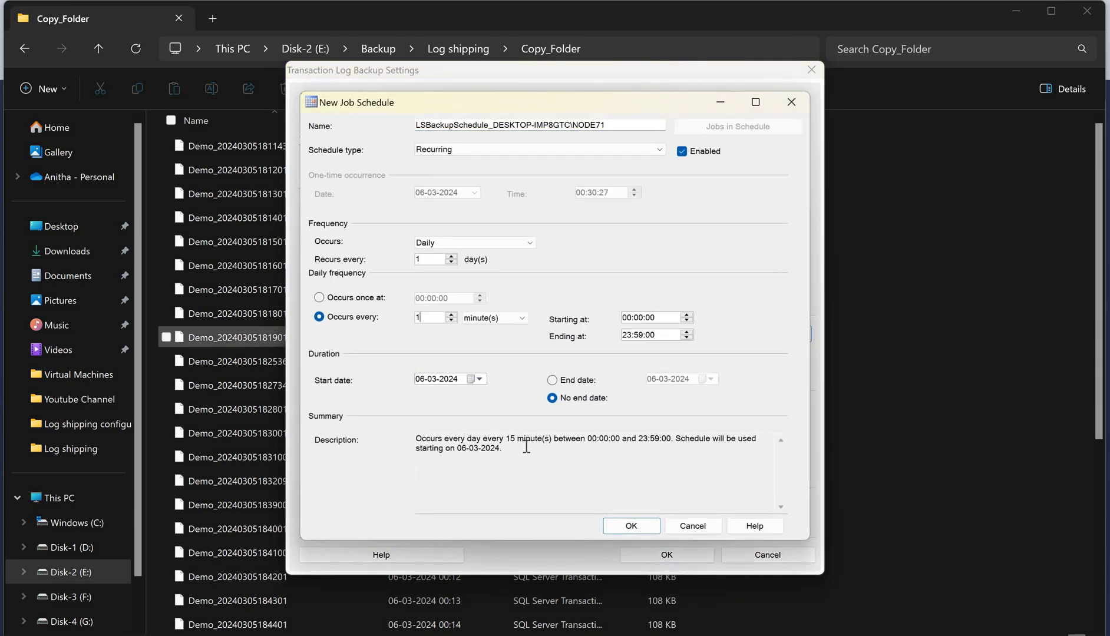
left_click(632, 528)
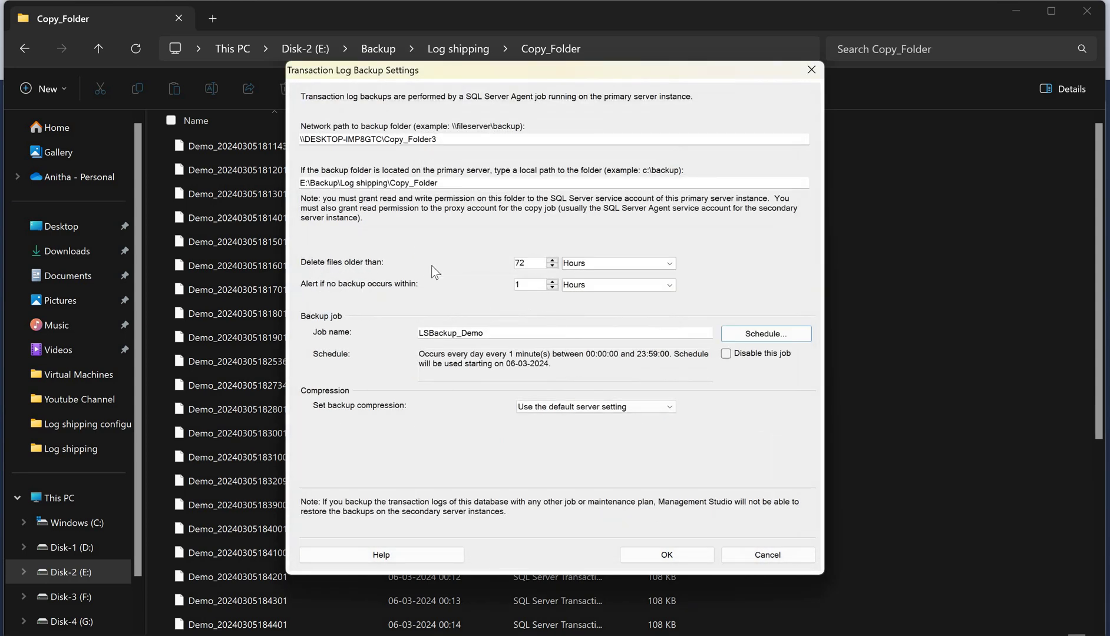
key("alt+d")
type("1")
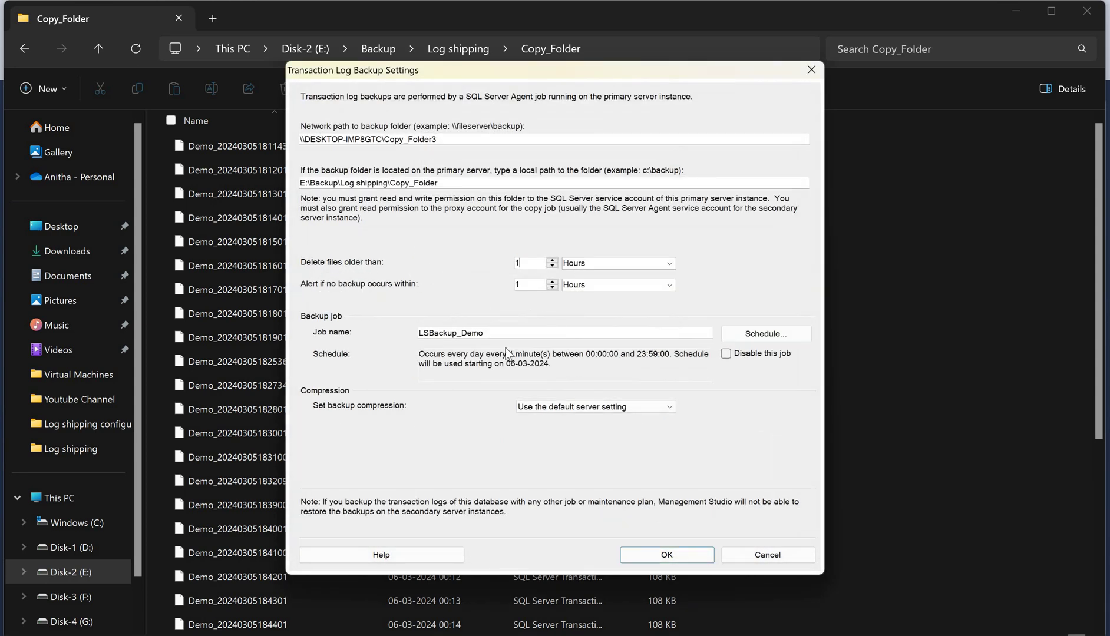
left_click(672, 556)
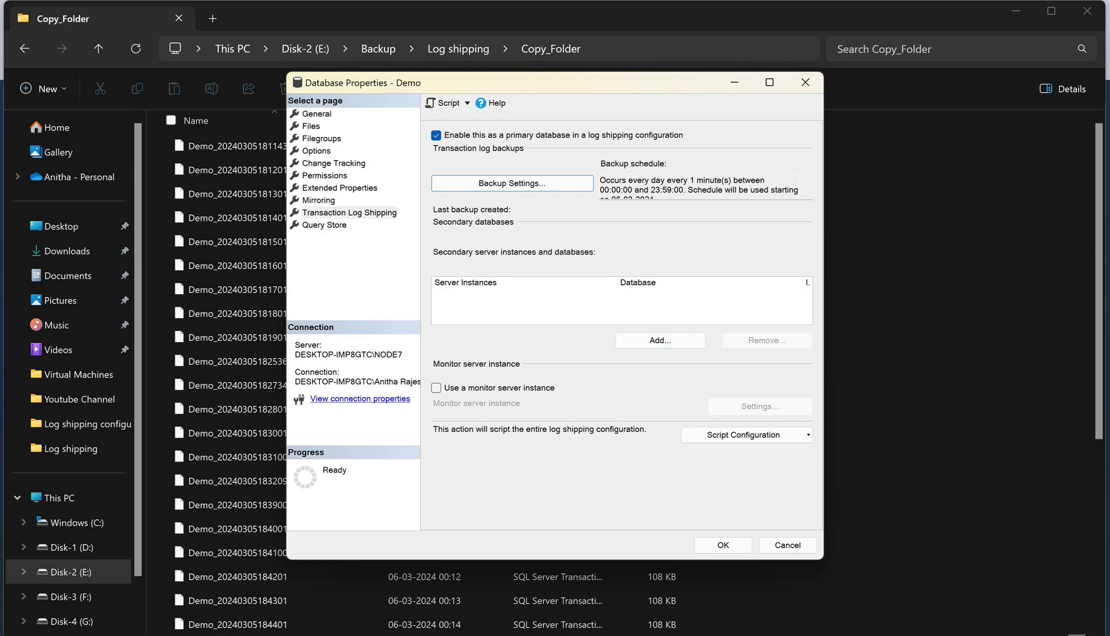
Add a secondary database to Demo's log shipping configuration and connect to DESKTOP-IMP8GTC\NODE4 as its secondary server instance.
left_click(717, 620)
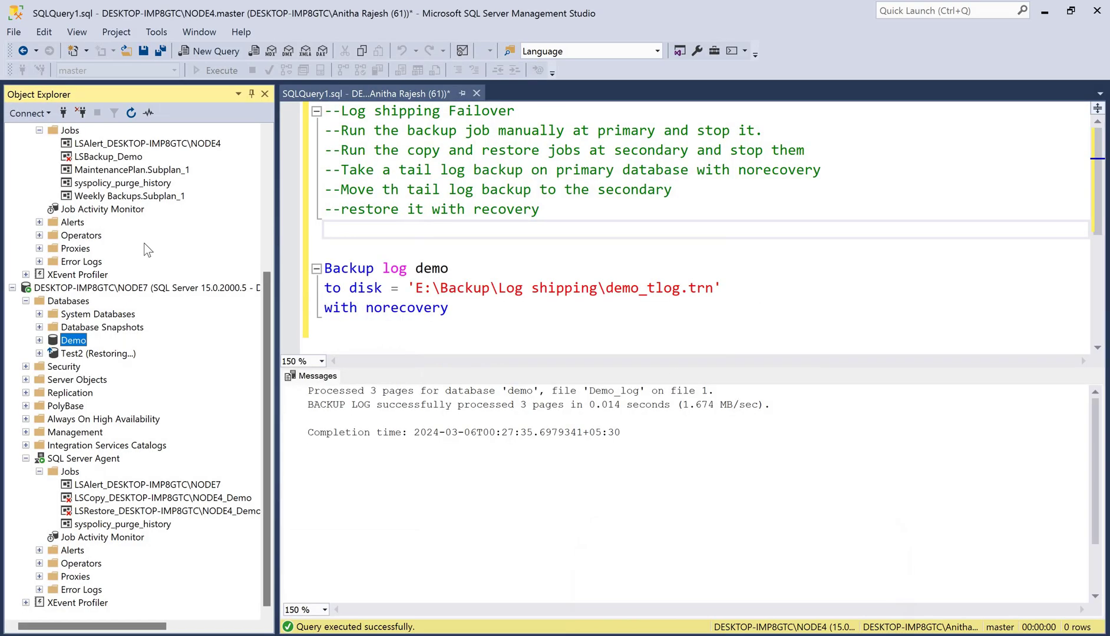
scroll(143, 137, "up", 6)
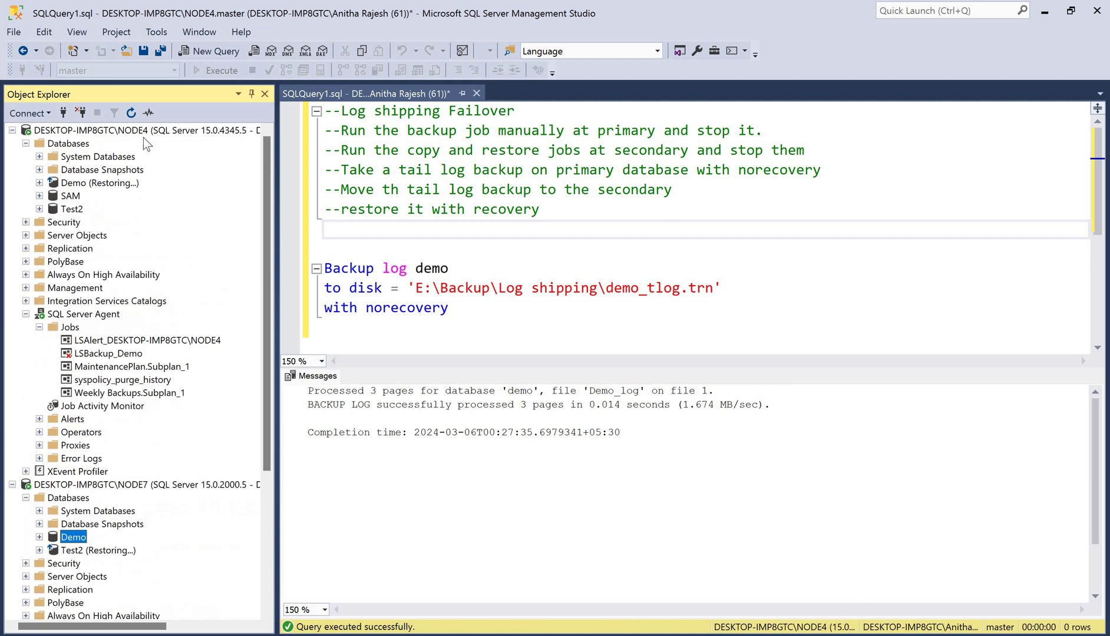
left_click(133, 485)
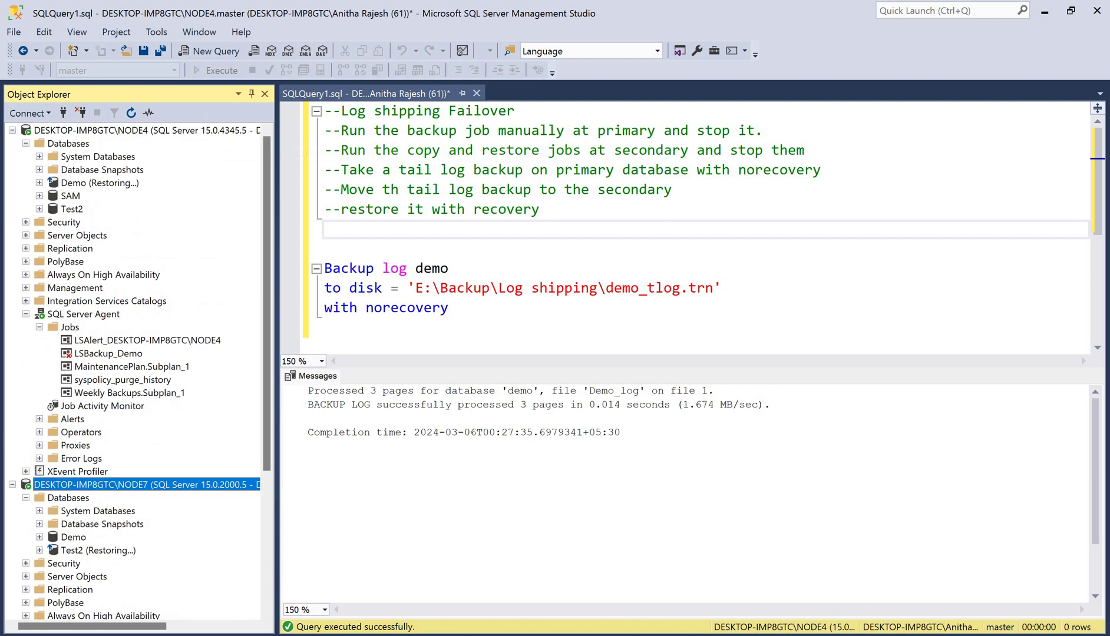
left_click(811, 601)
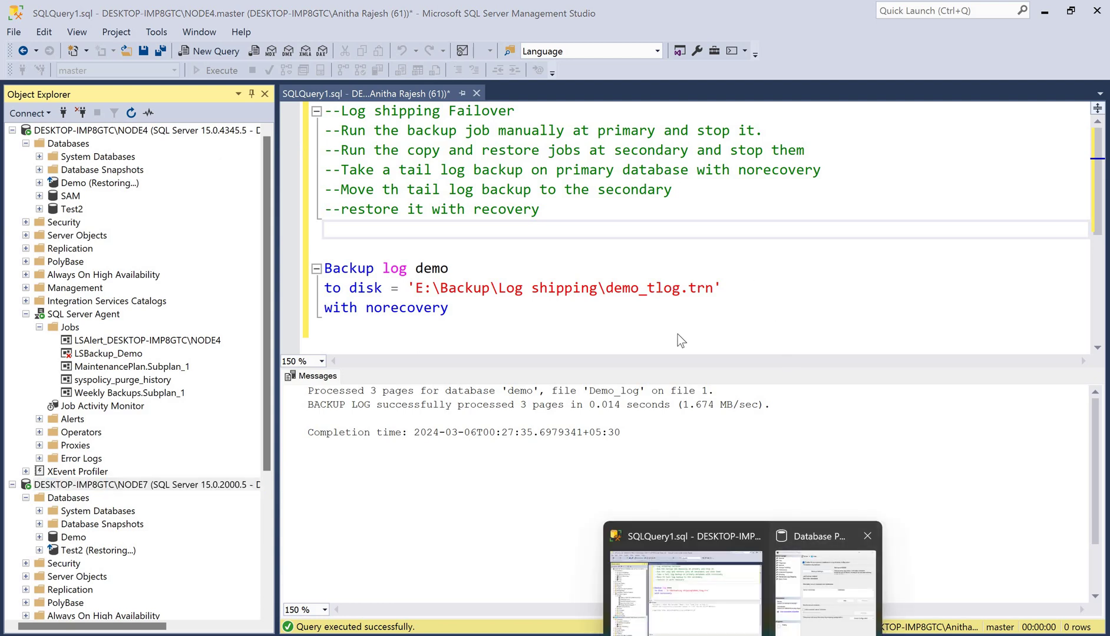
left_click(678, 334)
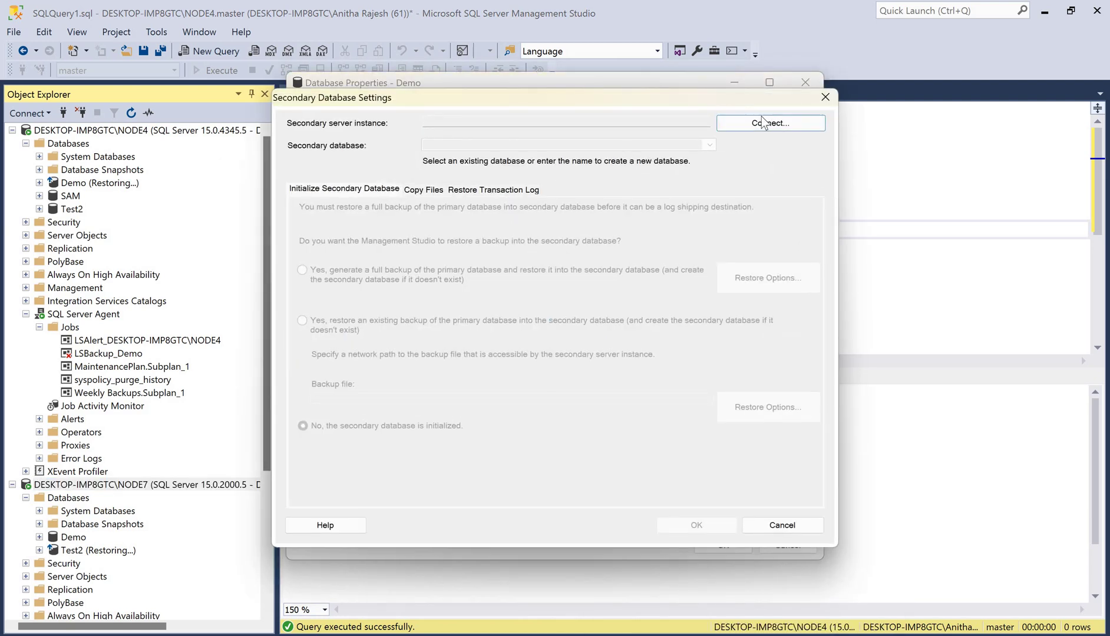
left_click(733, 126)
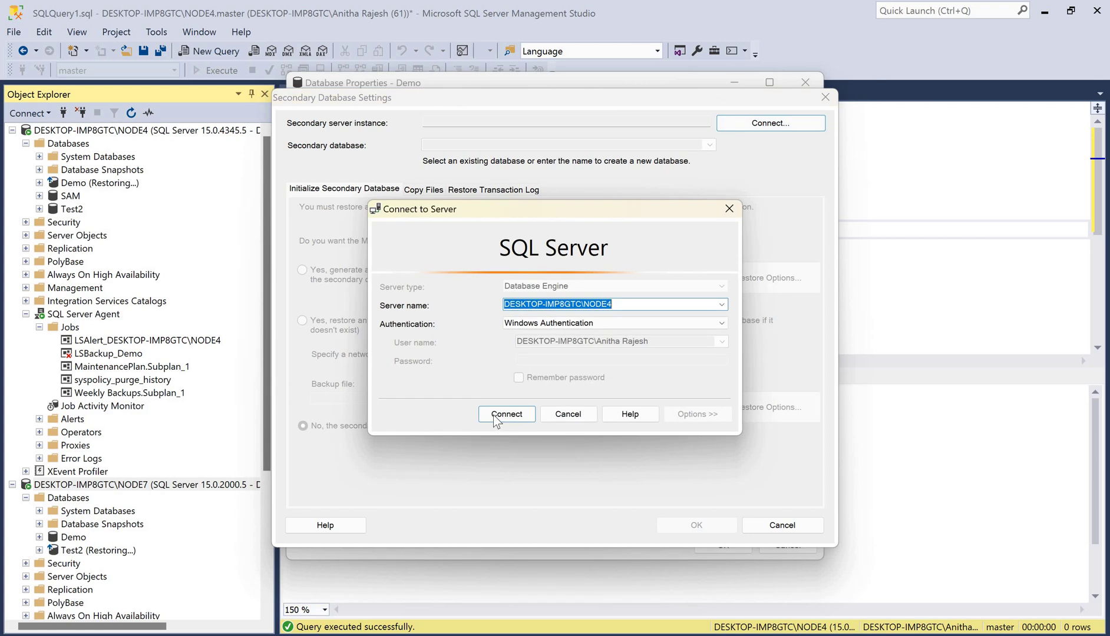
left_click(495, 415)
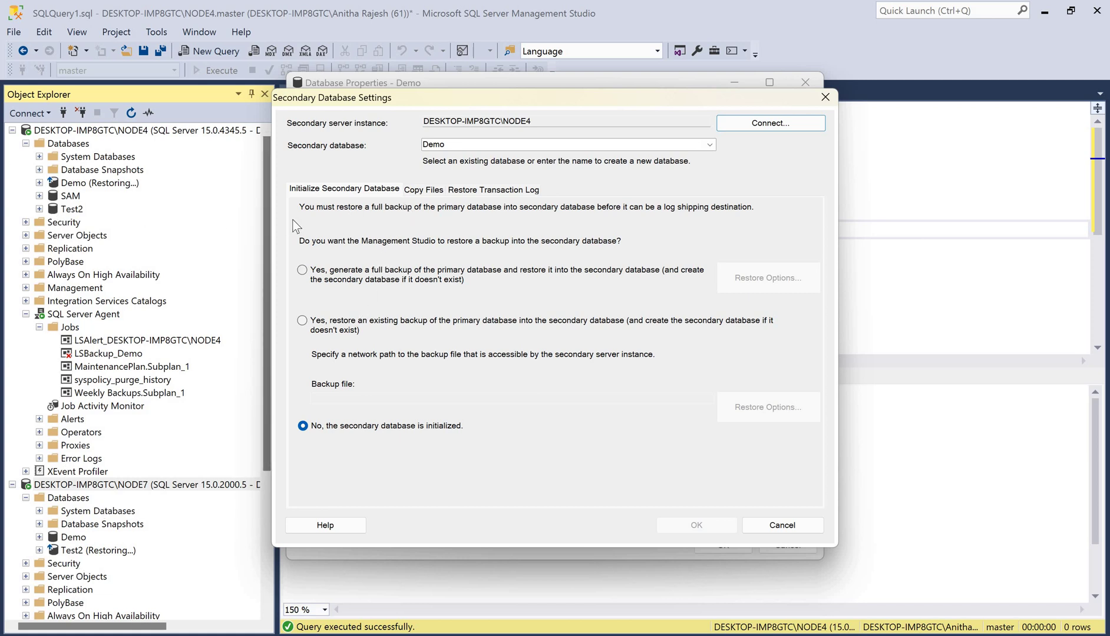
Copy Backup_Folder's network path from its sharing properties in File Explorer and set \\DESKTOP-IMP8GTC\Backup_Folder3 as the destination folder for copied files in SQL Server Management Studio.
left_click(439, 191)
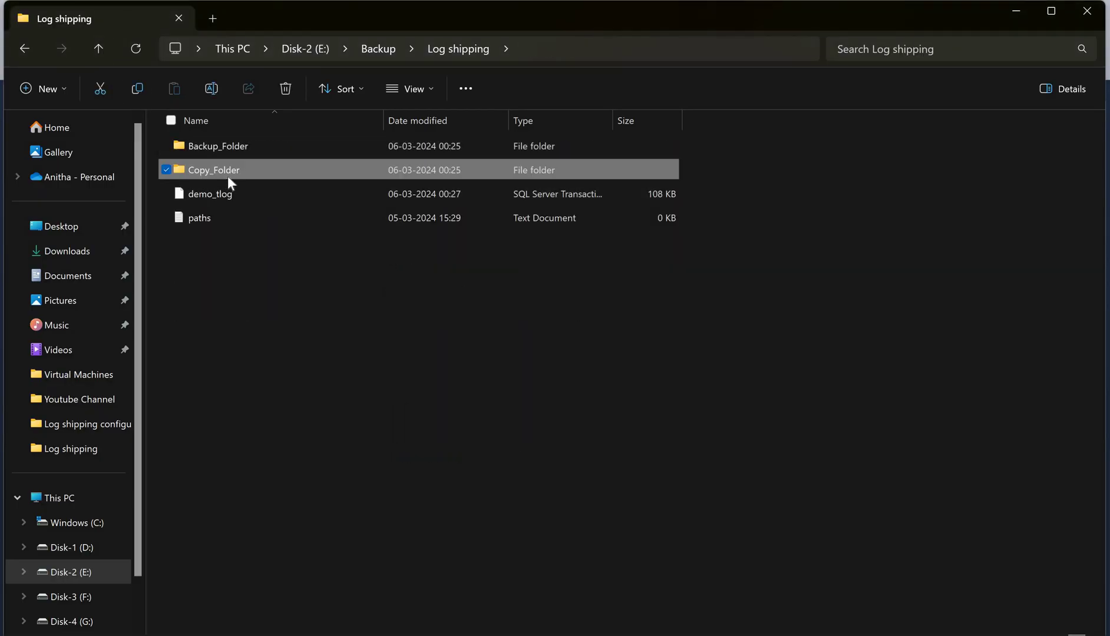
left_click(201, 146)
right_click(201, 147)
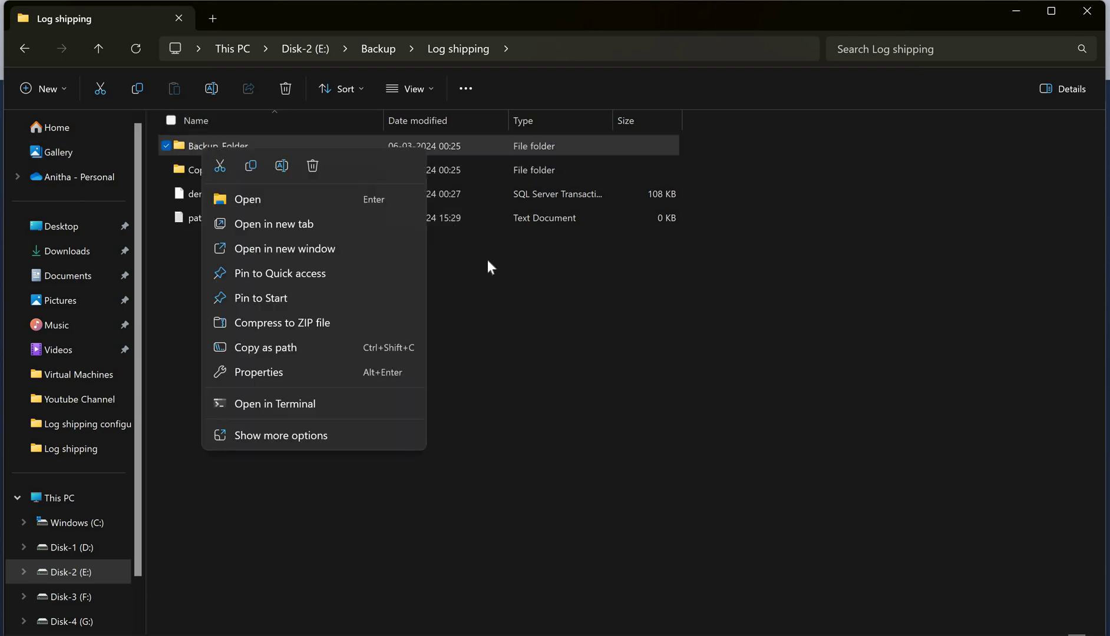
left_click(211, 150)
right_click(211, 151)
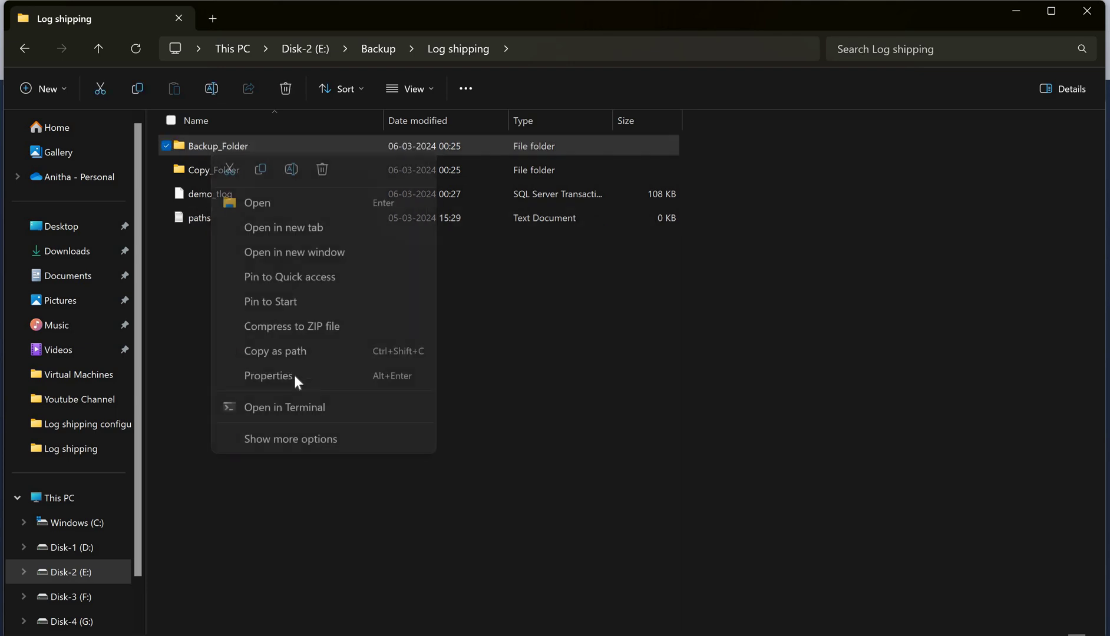
left_click(365, 374)
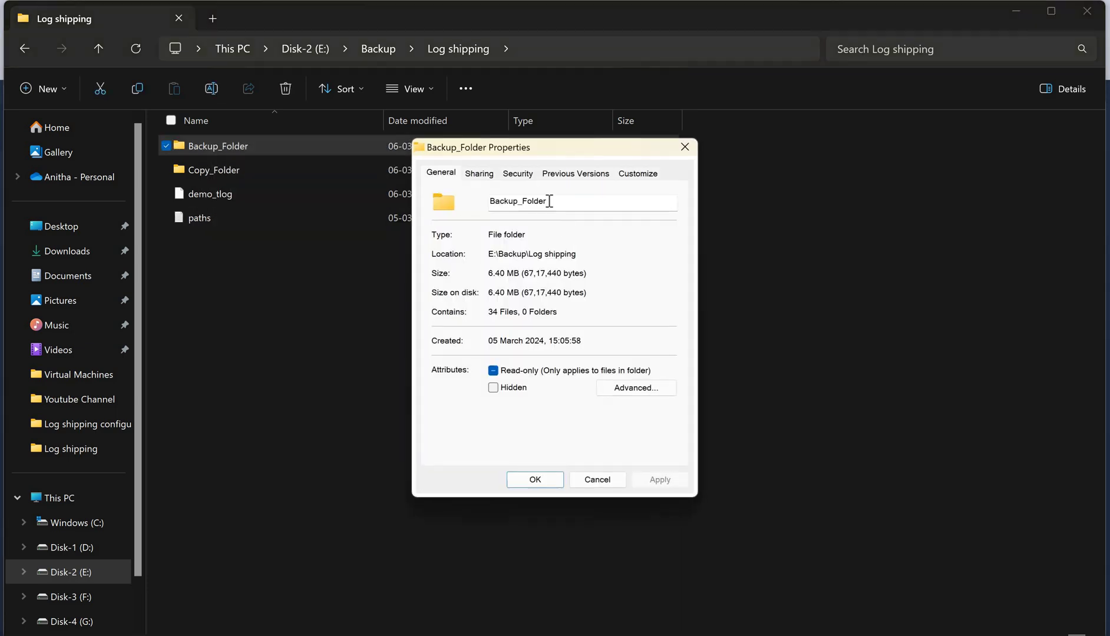
left_click(487, 181)
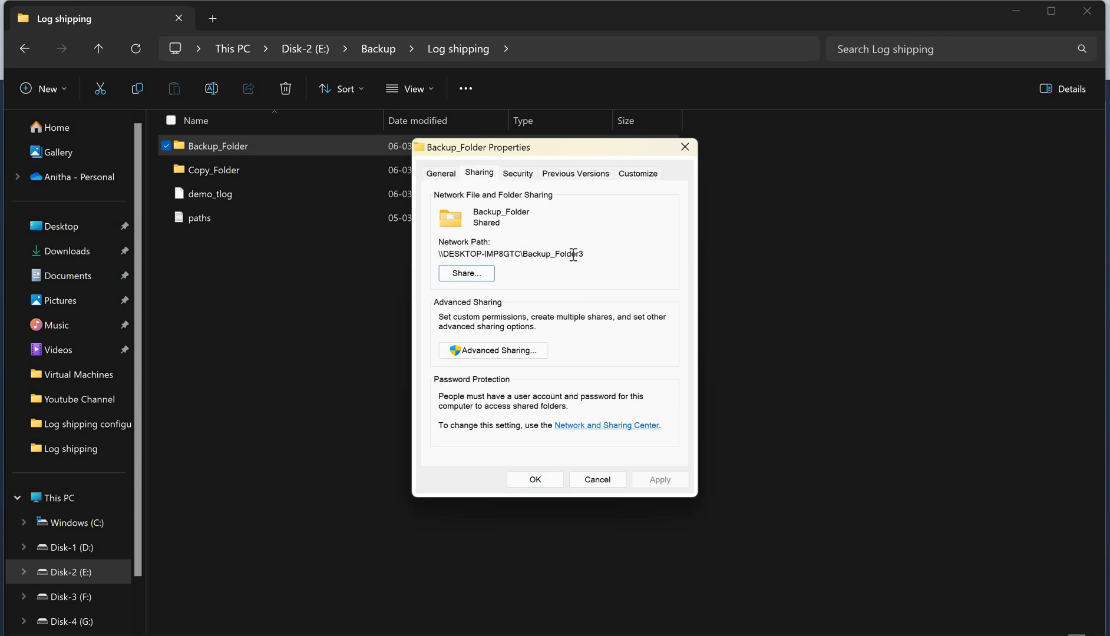
double_click(438, 259)
key("ctrl+c")
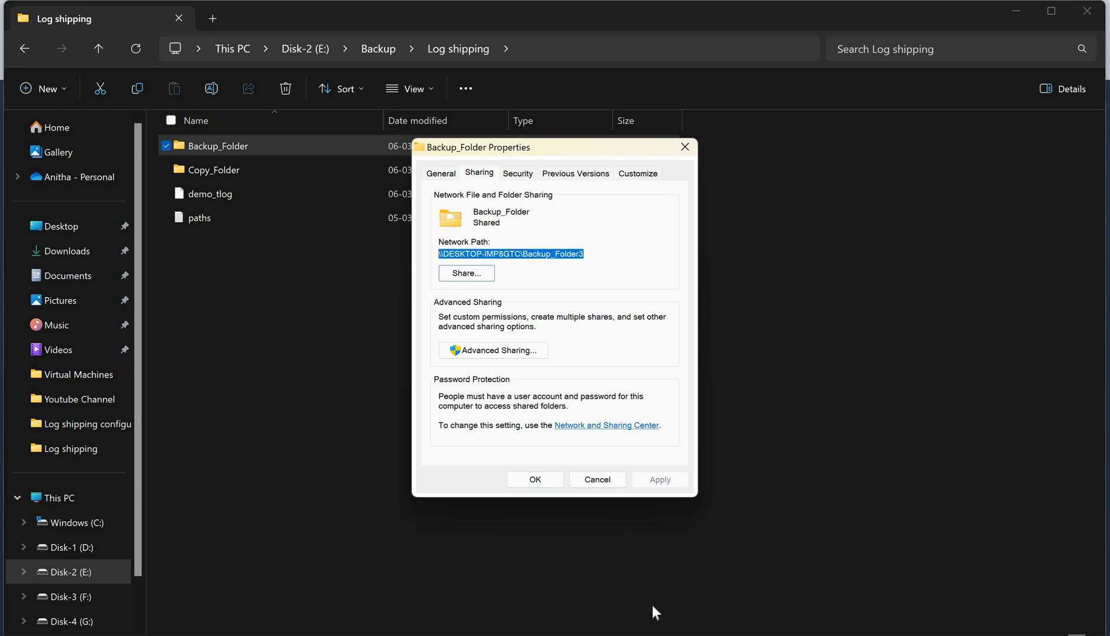
left_click(743, 635)
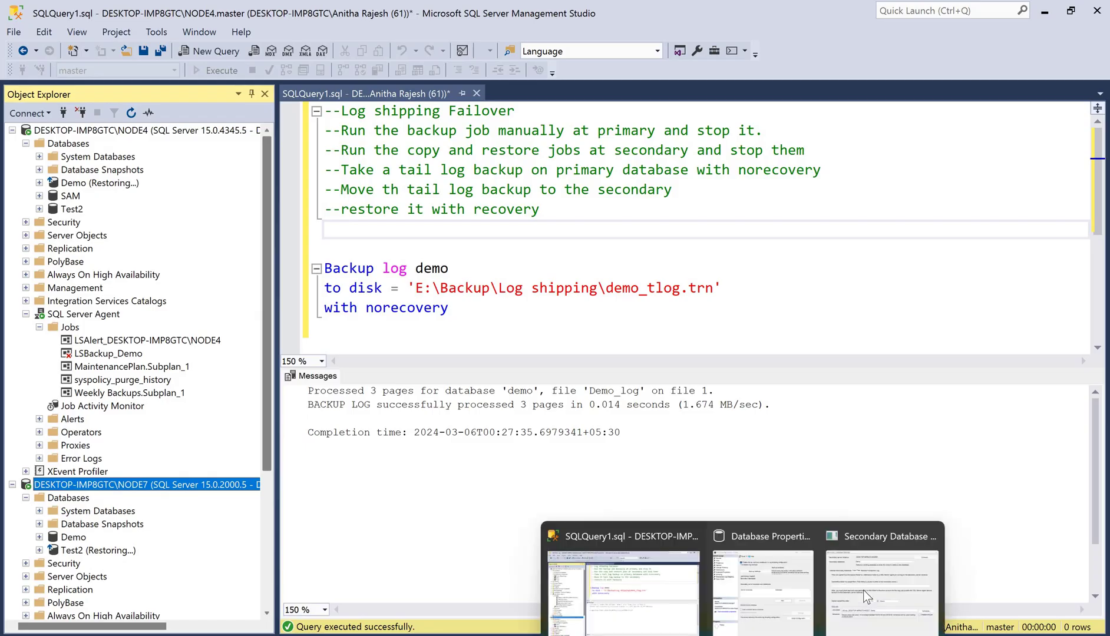
left_click(863, 590)
left_click(383, 236)
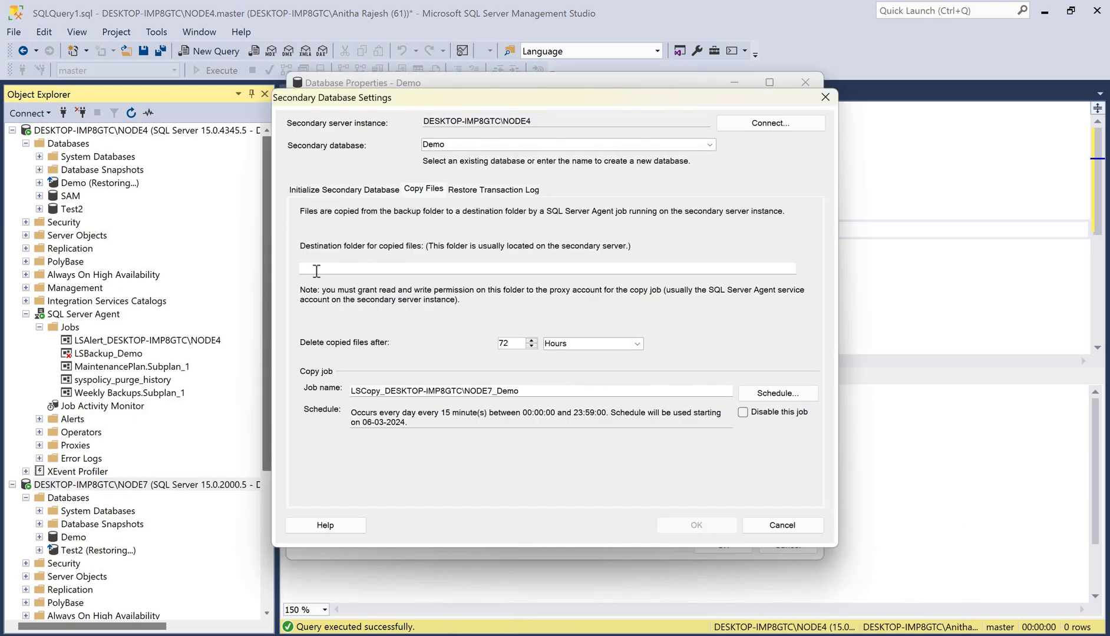
key("ctrl+v")
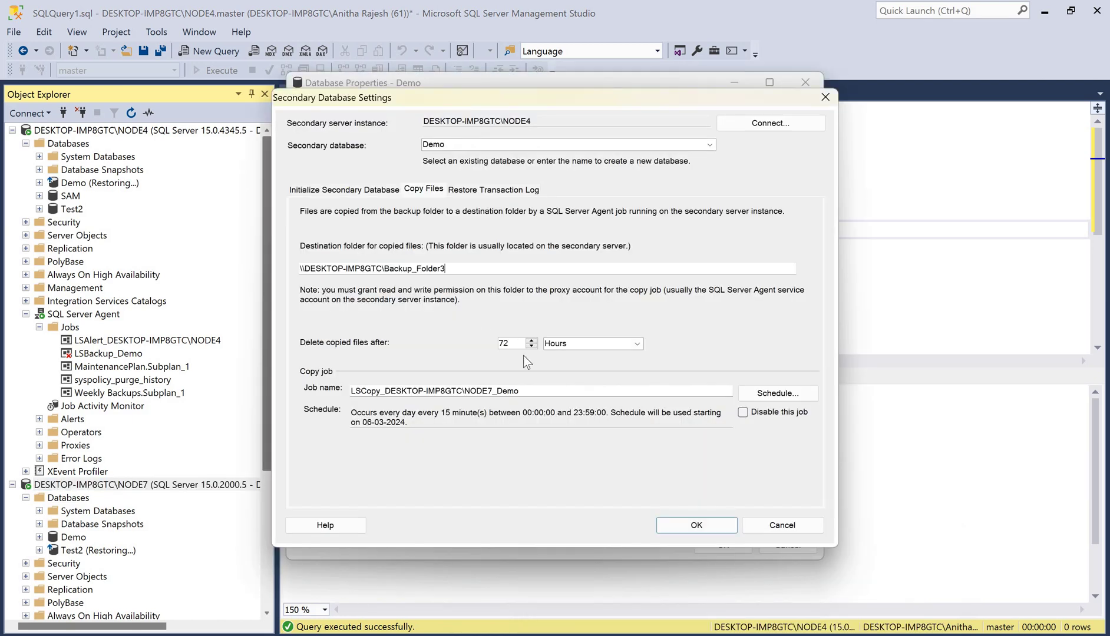
Schedule the copy job to occur every 1 minute and set copied files to be deleted after 1 hour.
left_click(777, 393)
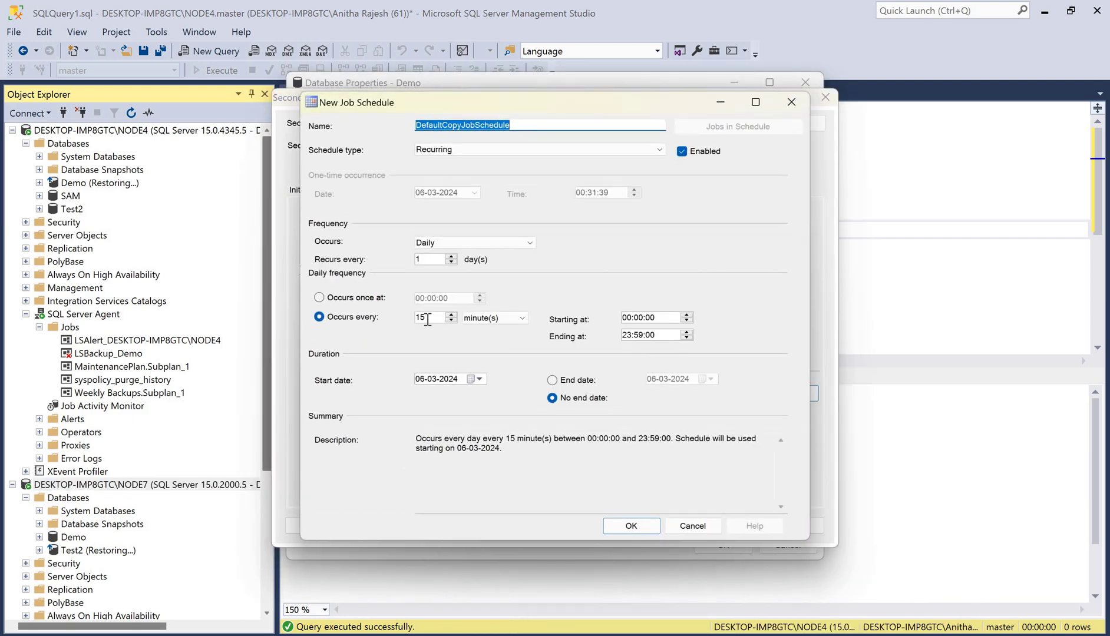
type("1")
left_click(631, 525)
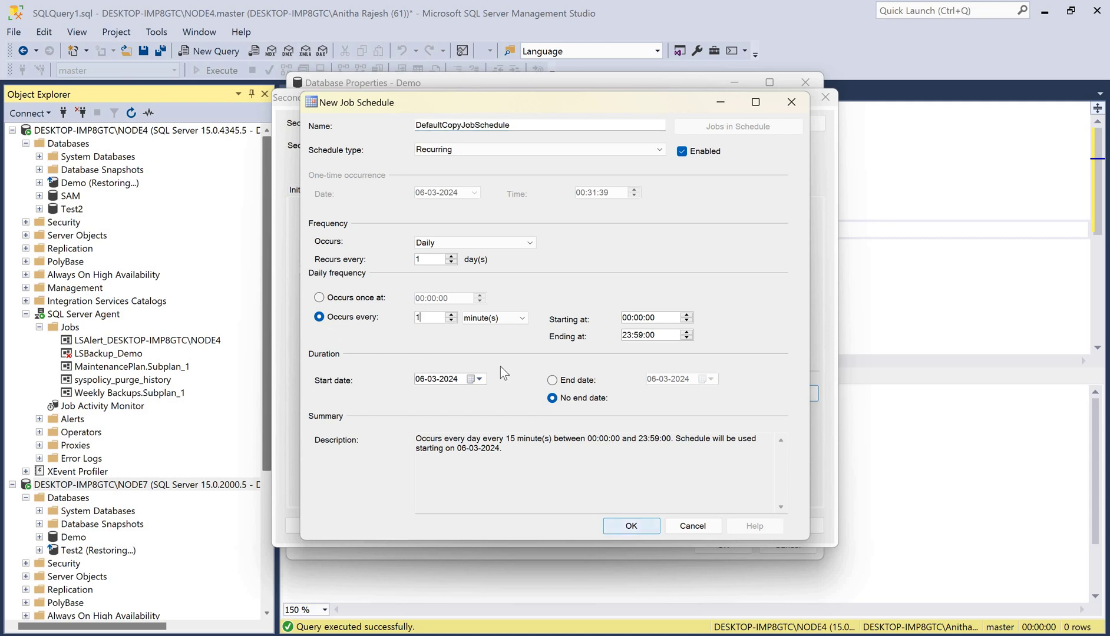
left_click(423, 364)
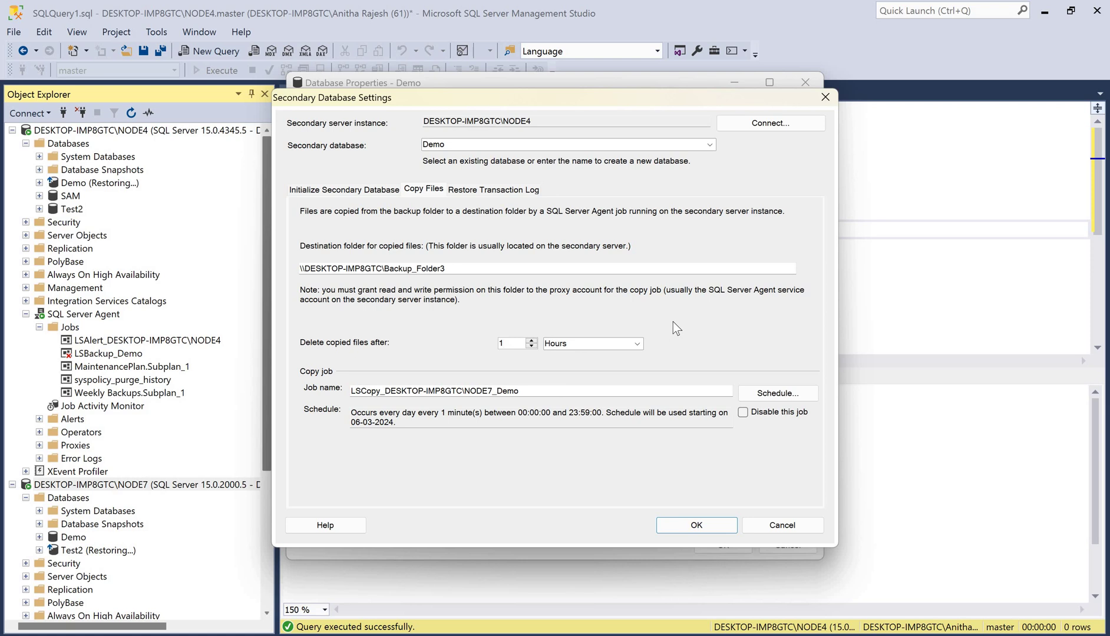
Schedule the transaction log restore job to occur every 1 minute and accept the secondary database settings.
left_click(501, 191)
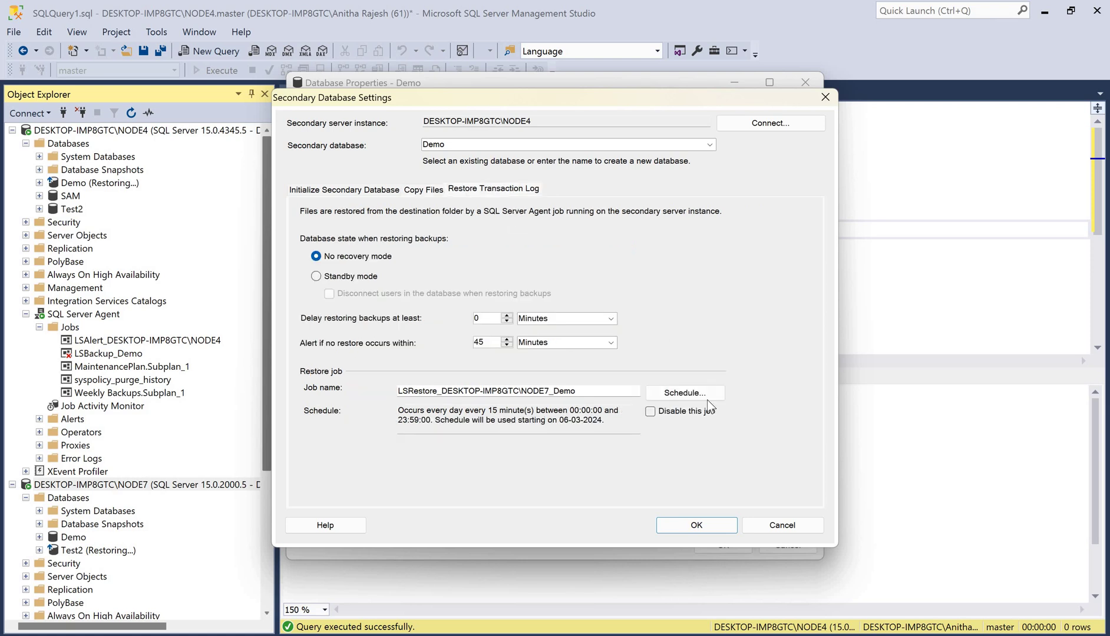
left_click(684, 393)
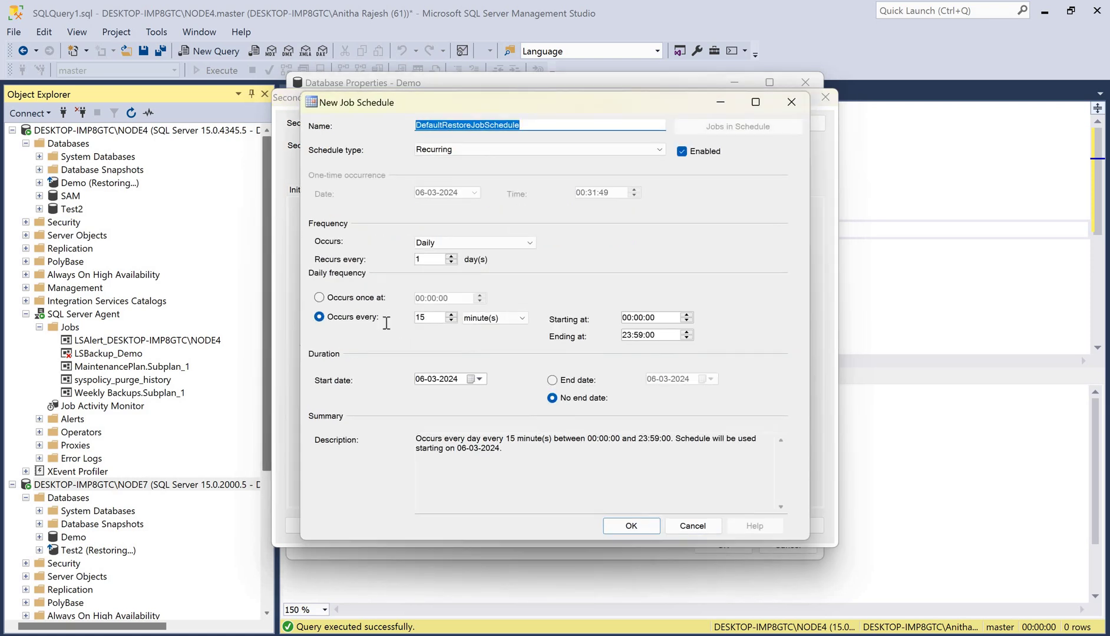
double_click(423, 317)
type("1")
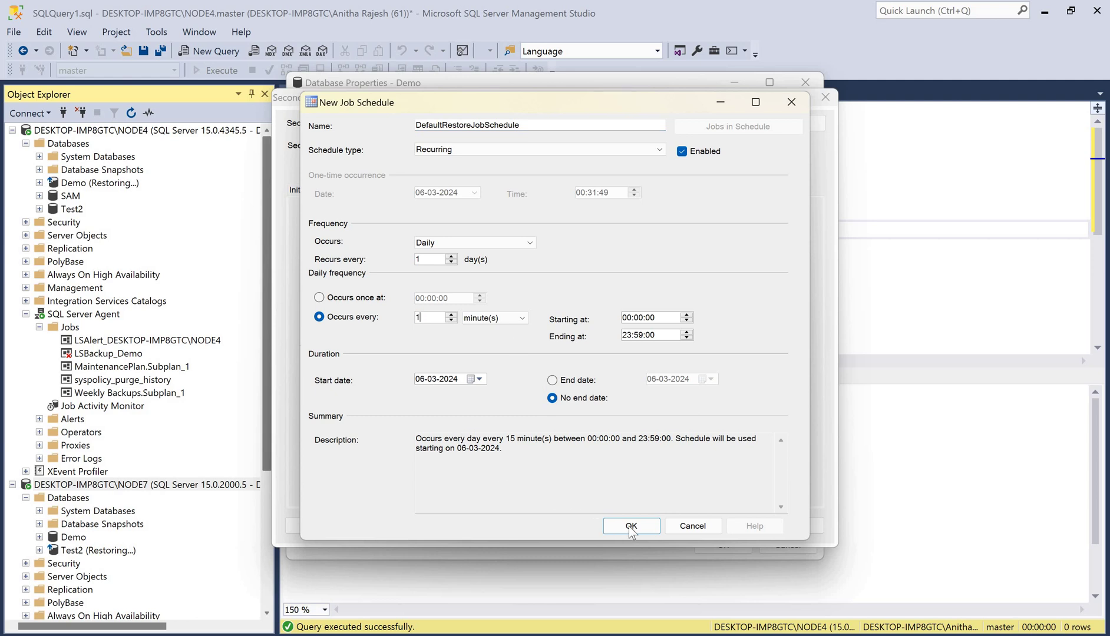
key("Return")
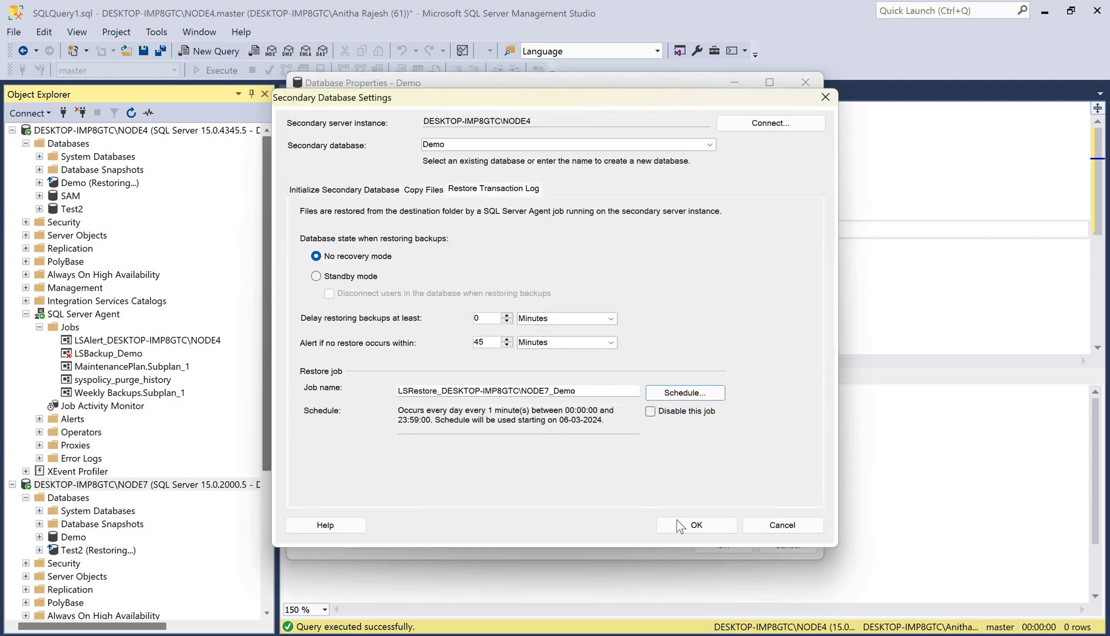
left_click(697, 526)
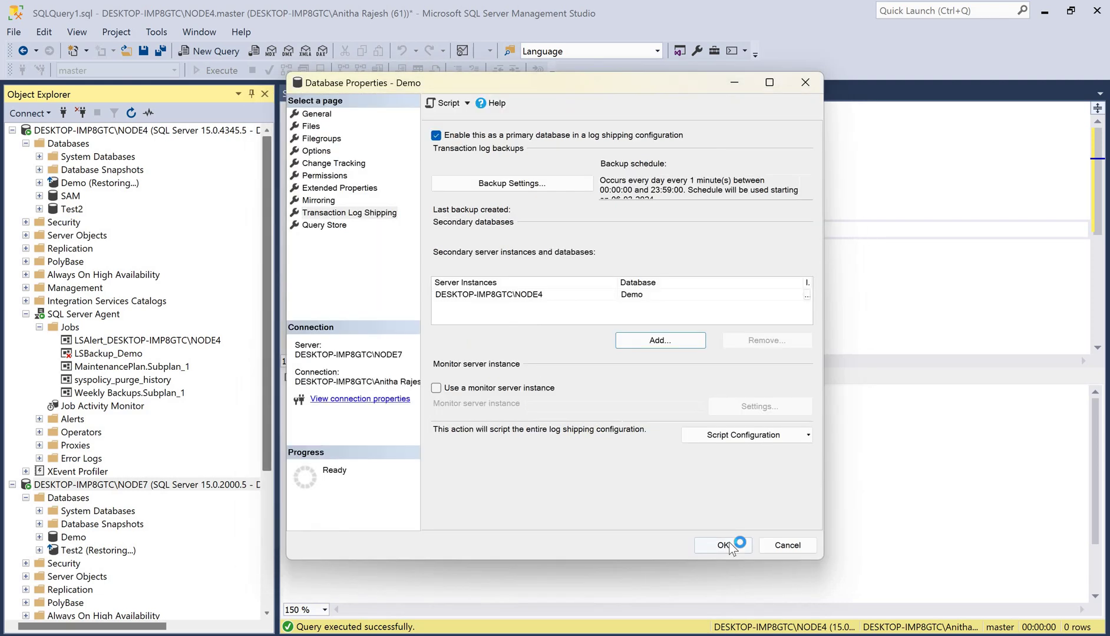
Save Demo's log shipping configuration with NODE4 as the secondary and close the save results.
key("Return")
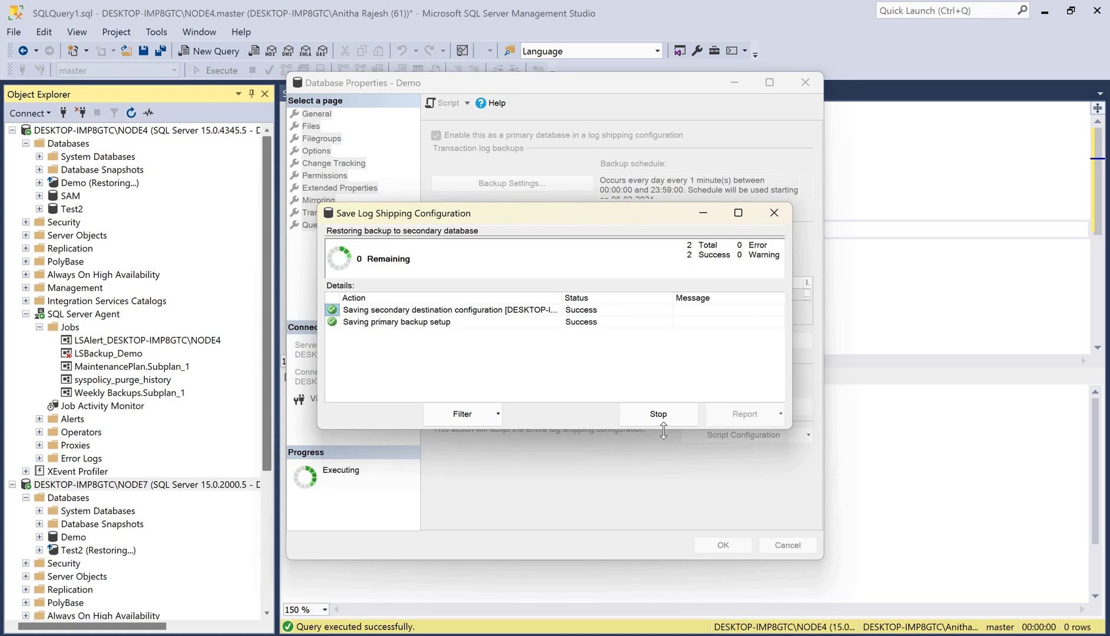
left_click(685, 413)
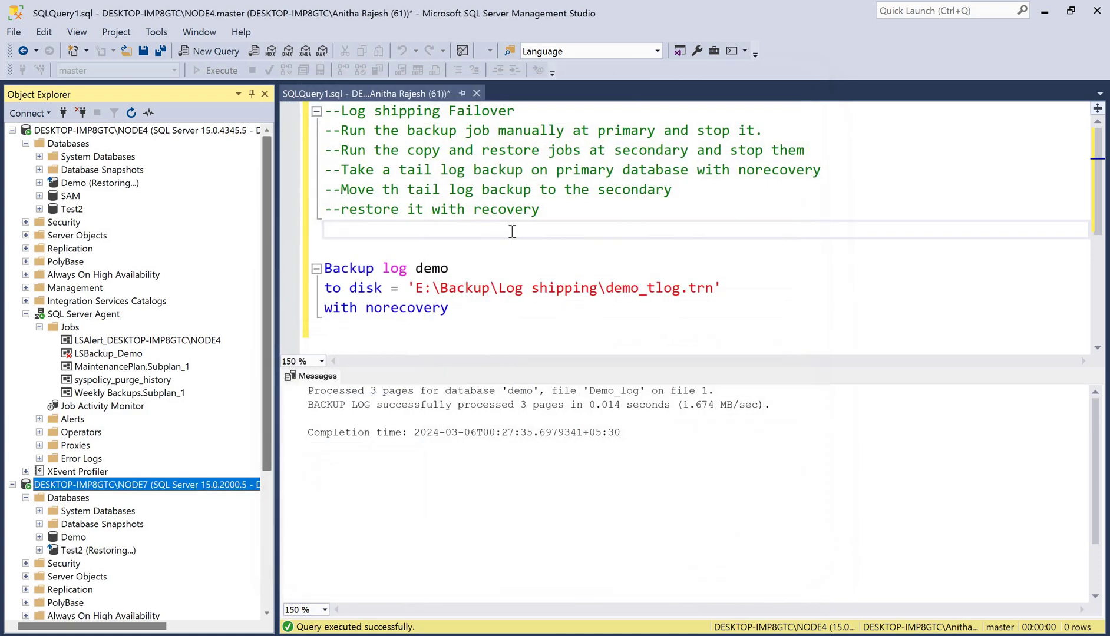
Add the comment "--configure log shipping on primary(which is secondary erlier)" below the restore with recovery comment in the query.
left_click(545, 211)
key("Return")
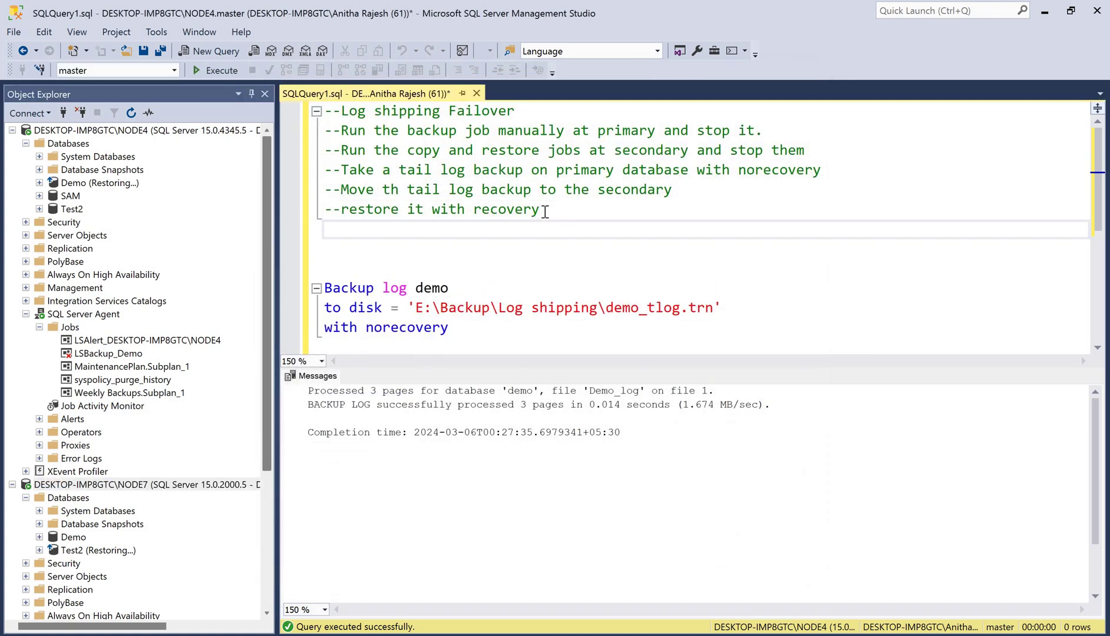
type("--conf")
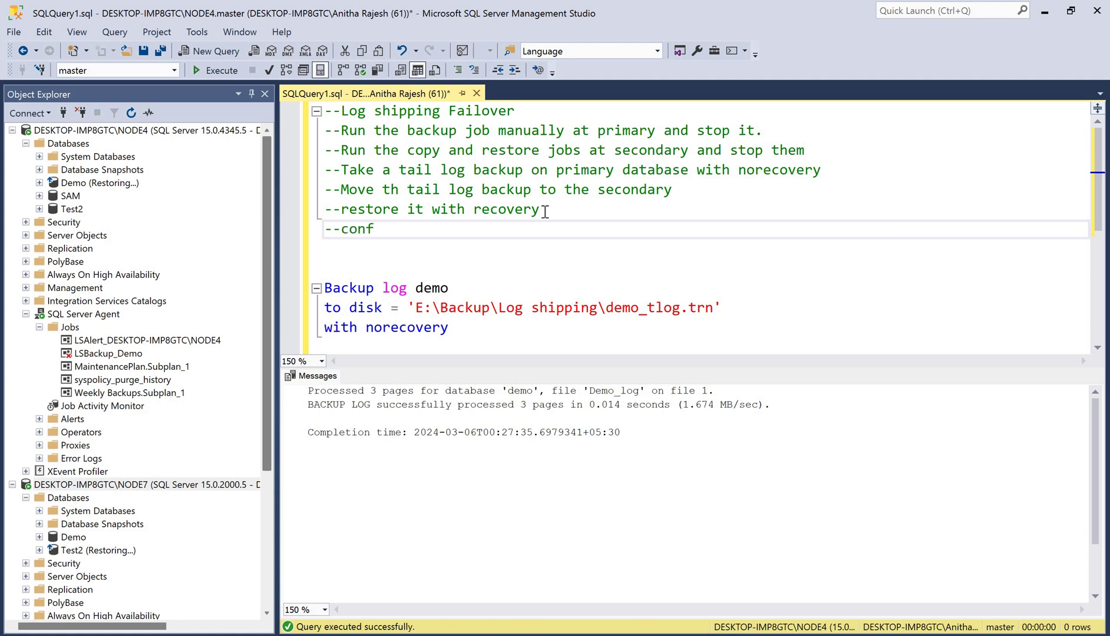
type("igure log shippi")
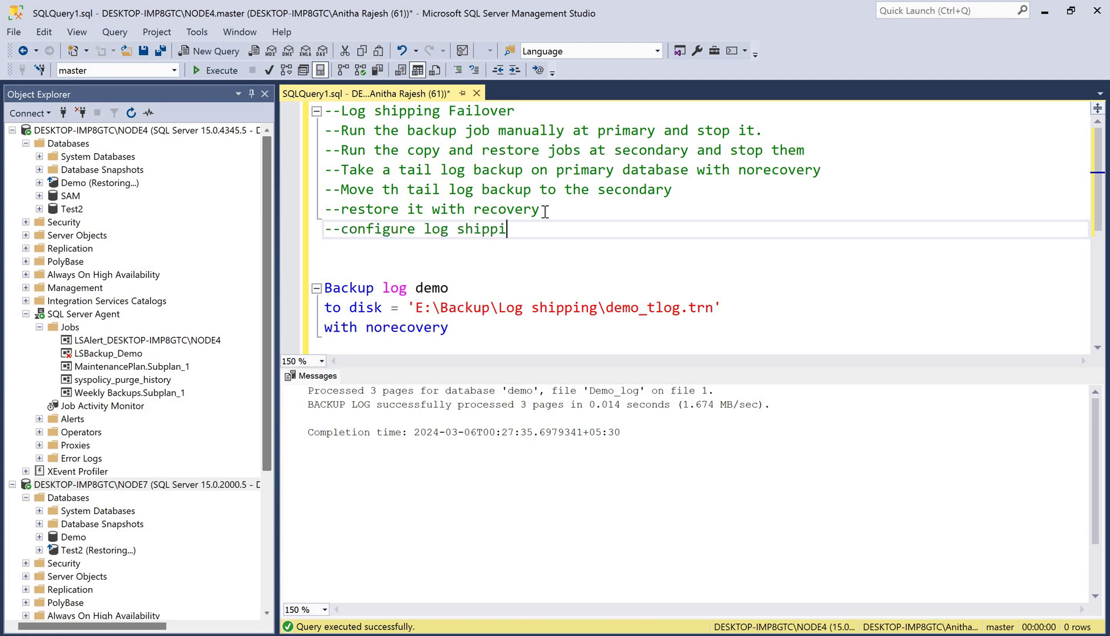
type("ng on prim")
key("BackSpace")
type("imary(which")
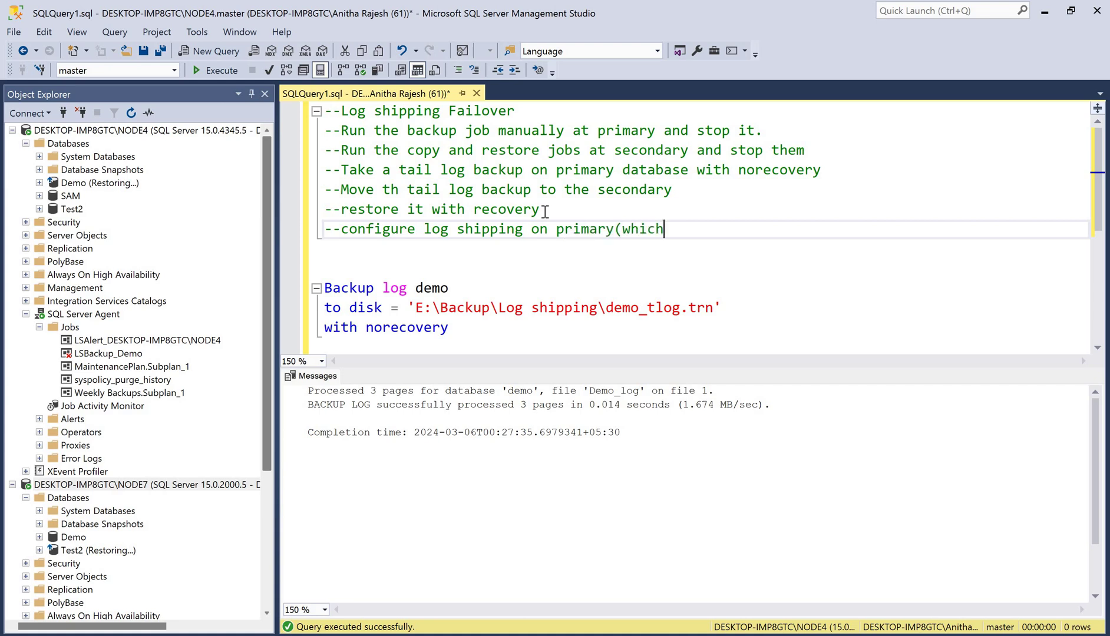
type(" is secondary e")
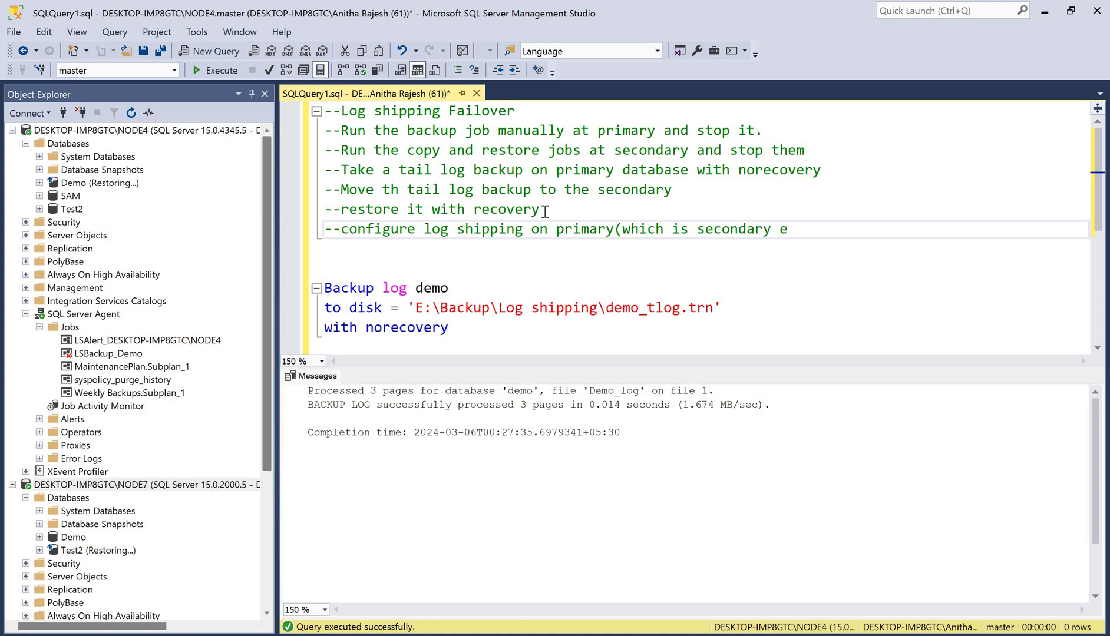
type("rlier)")
Select the Demo database under NODE7 and close the leftover Backup_Folder Properties window.
scroll(120, 479, "down", 3)
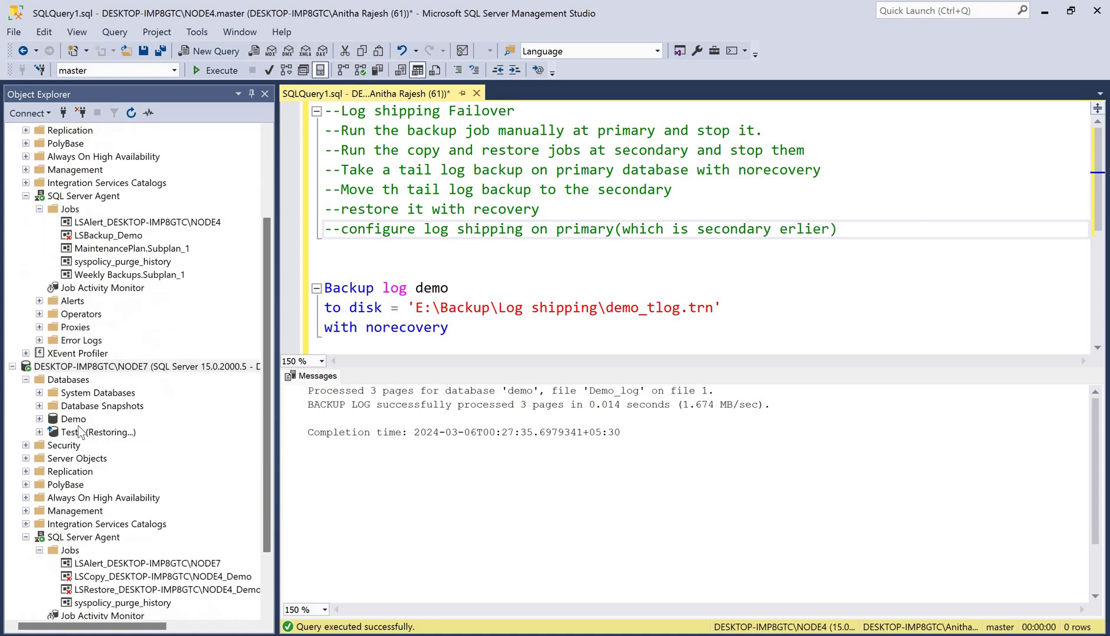
left_click(73, 419)
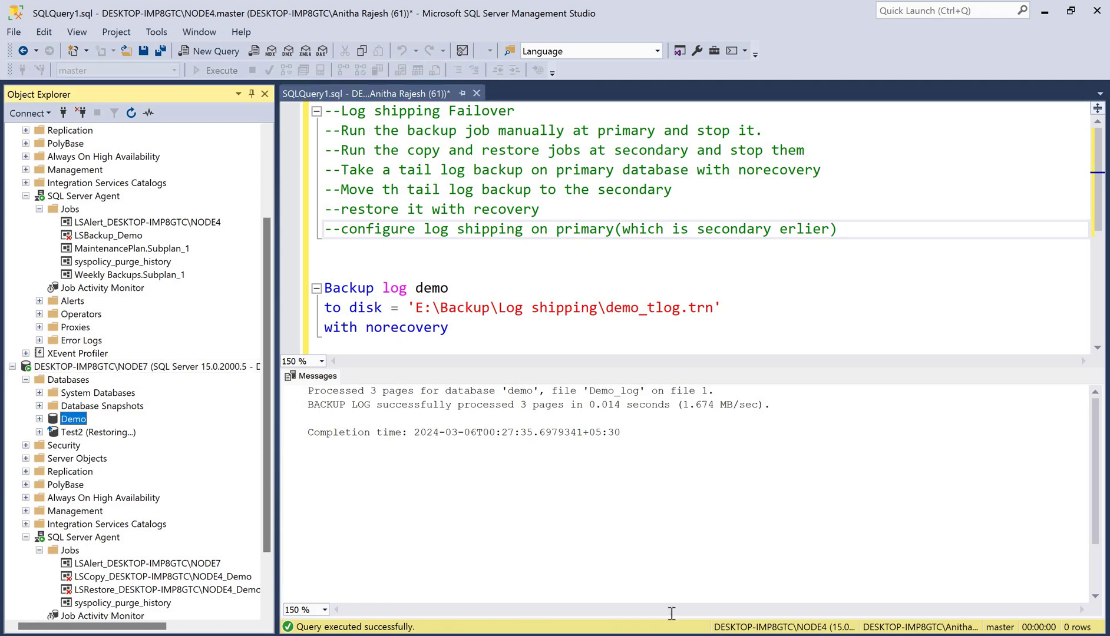
mouse_move(648, 605)
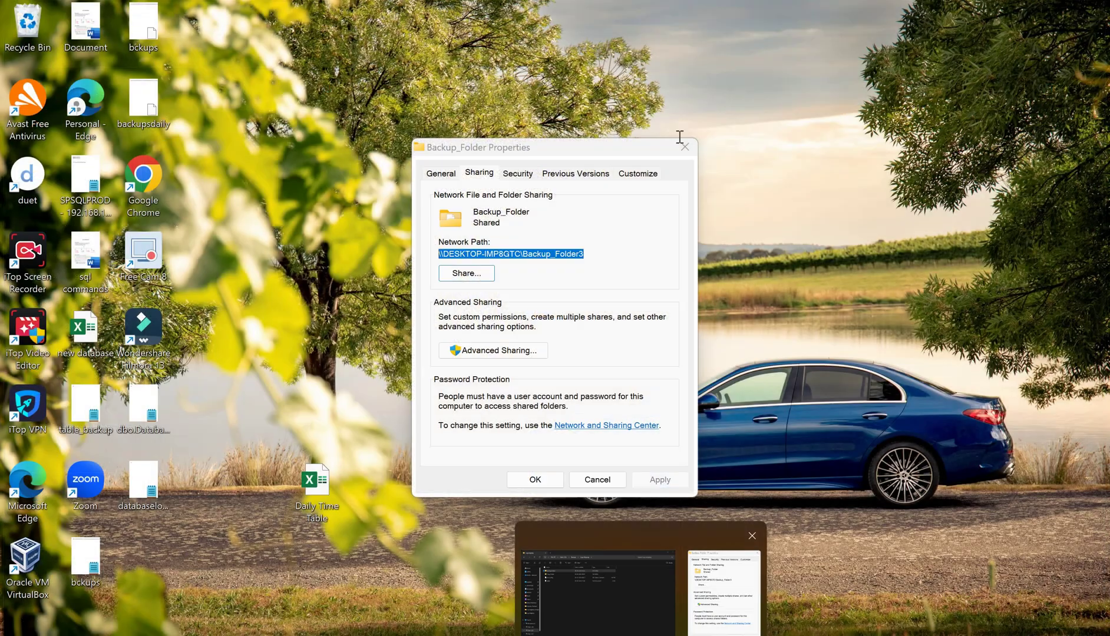
left_click(684, 147)
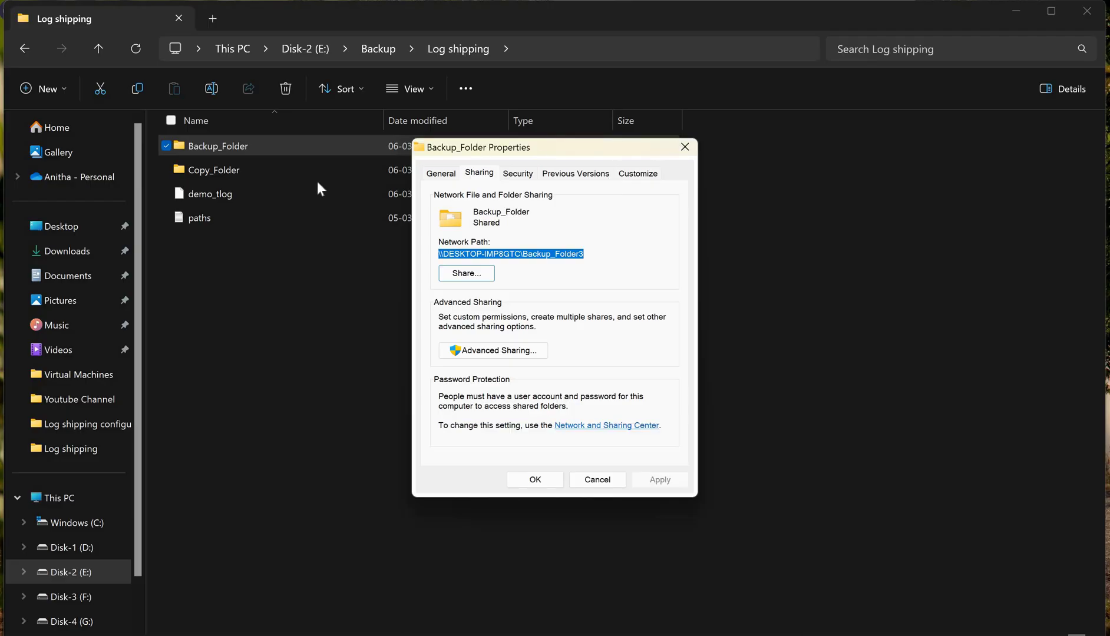
Open Copy_Folder under Log shipping in File Explorer and check its most recent Demo transaction log backup files.
double_click(232, 173)
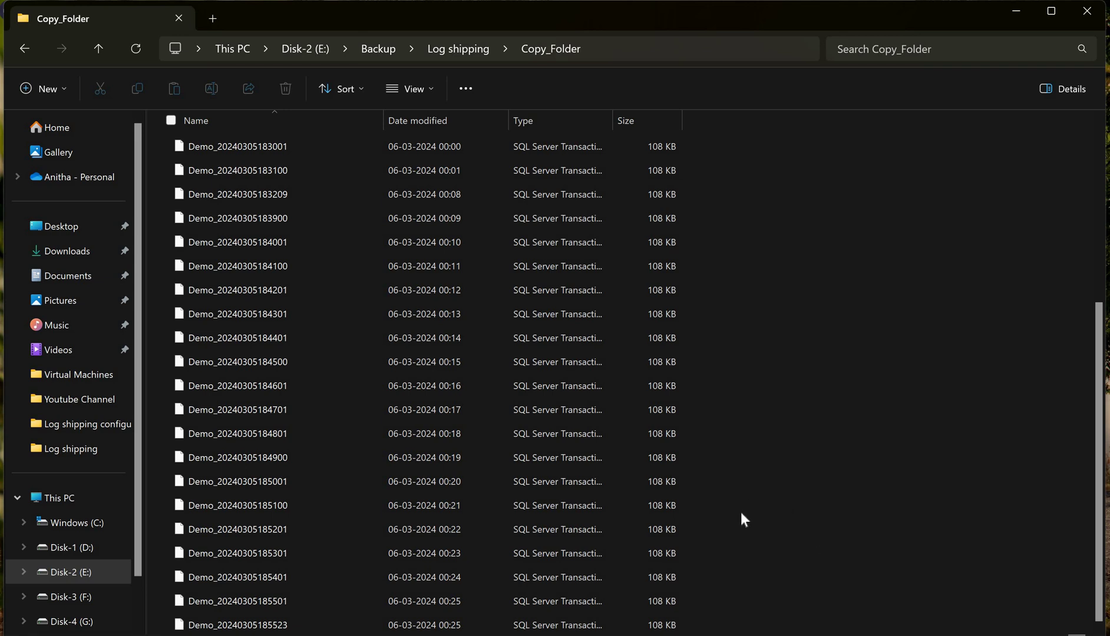
scroll(766, 497, "up", 2)
scroll(650, 543, "down", 2)
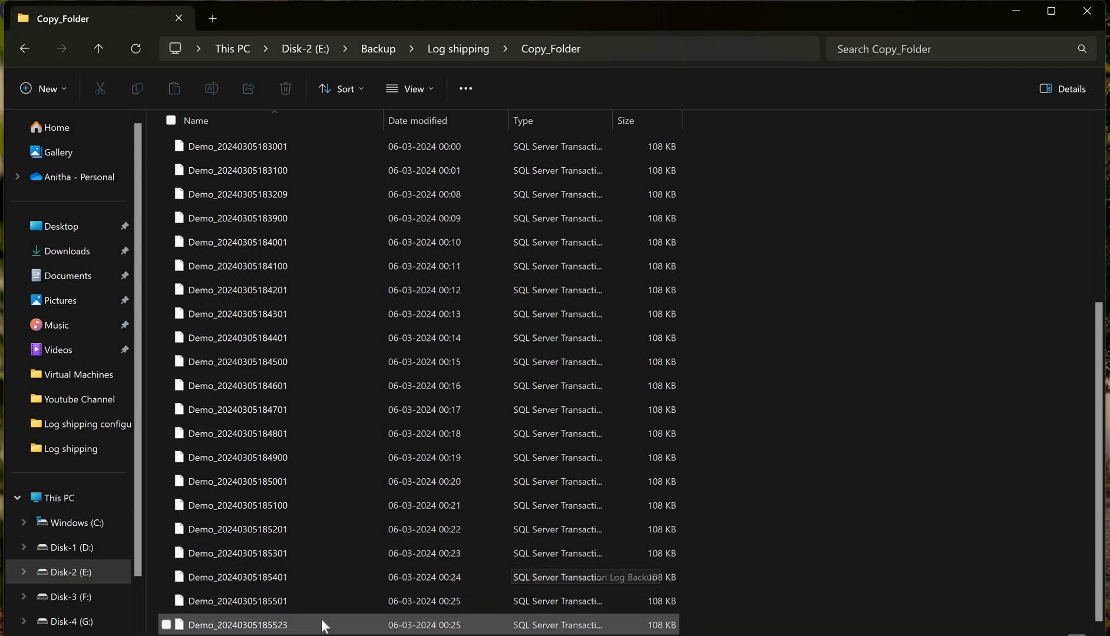
left_click(636, 625)
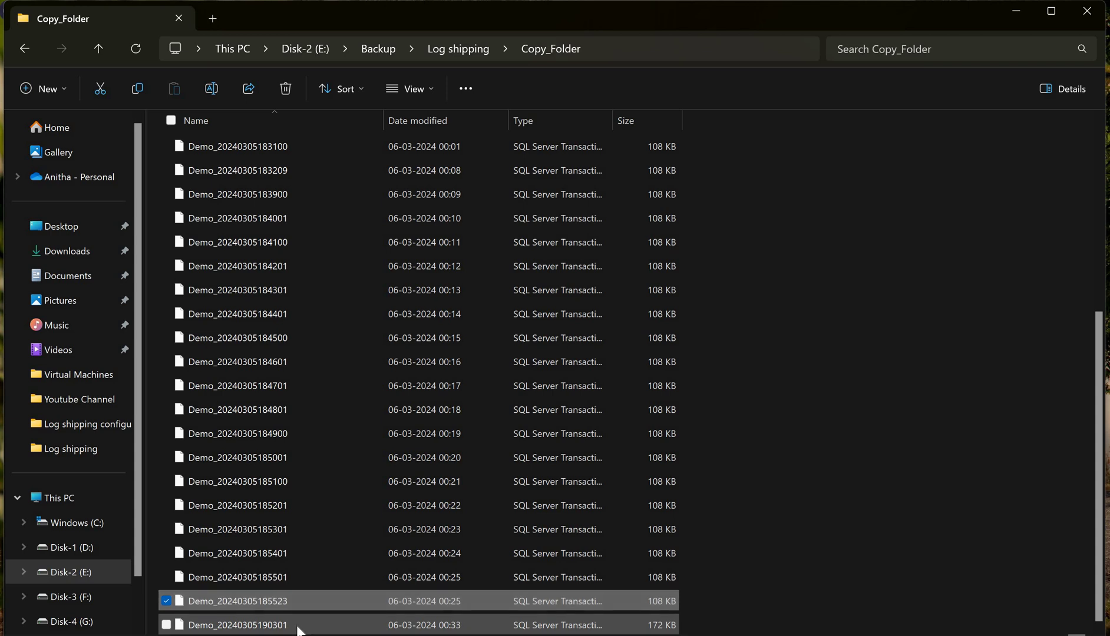
left_click(301, 628)
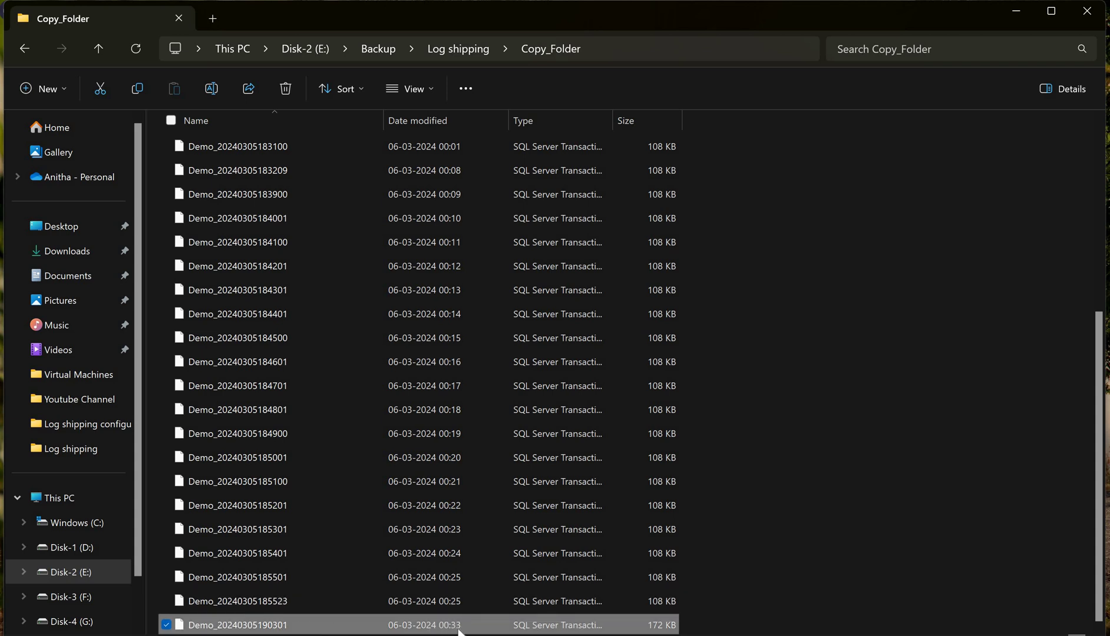
Open Backup_Folder under Log shipping and check its most recent Demo transaction log backups.
left_click(99, 49)
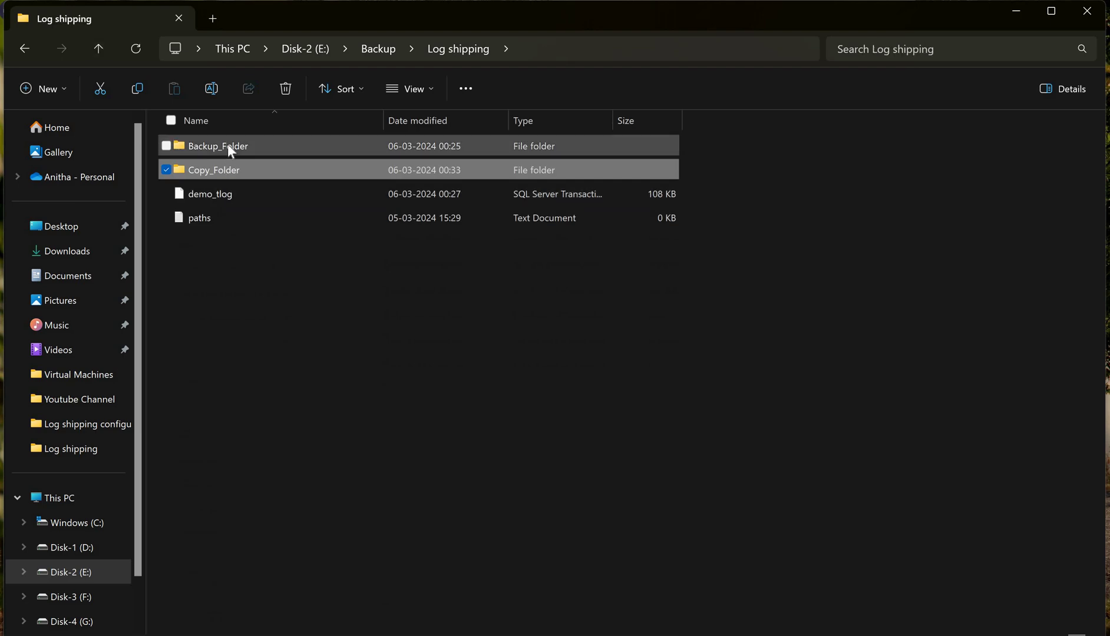
double_click(227, 145)
scroll(449, 476, "down", 4)
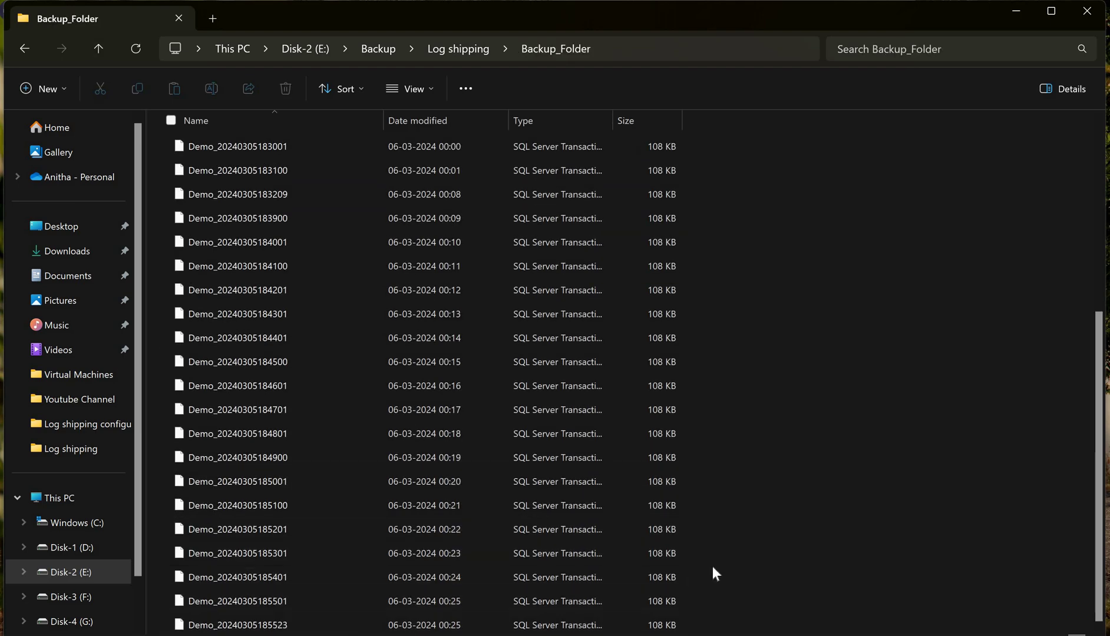
Switch to SQL Server Management Studio and open the Transaction Log Shipping Status report for the NODE7 server.
left_click(554, 635)
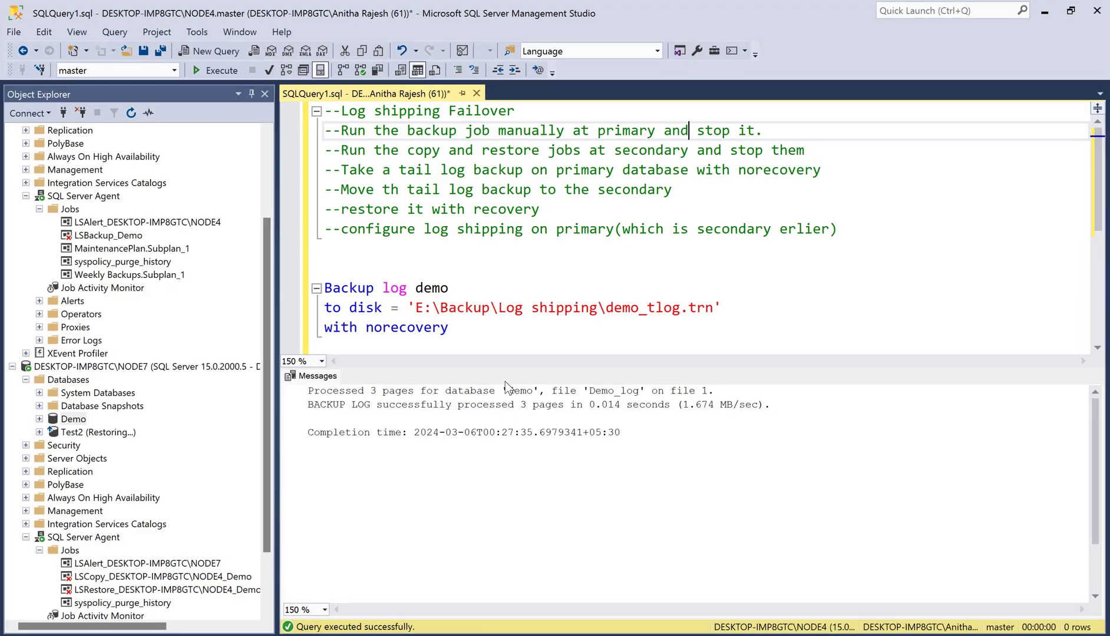
left_click(177, 400)
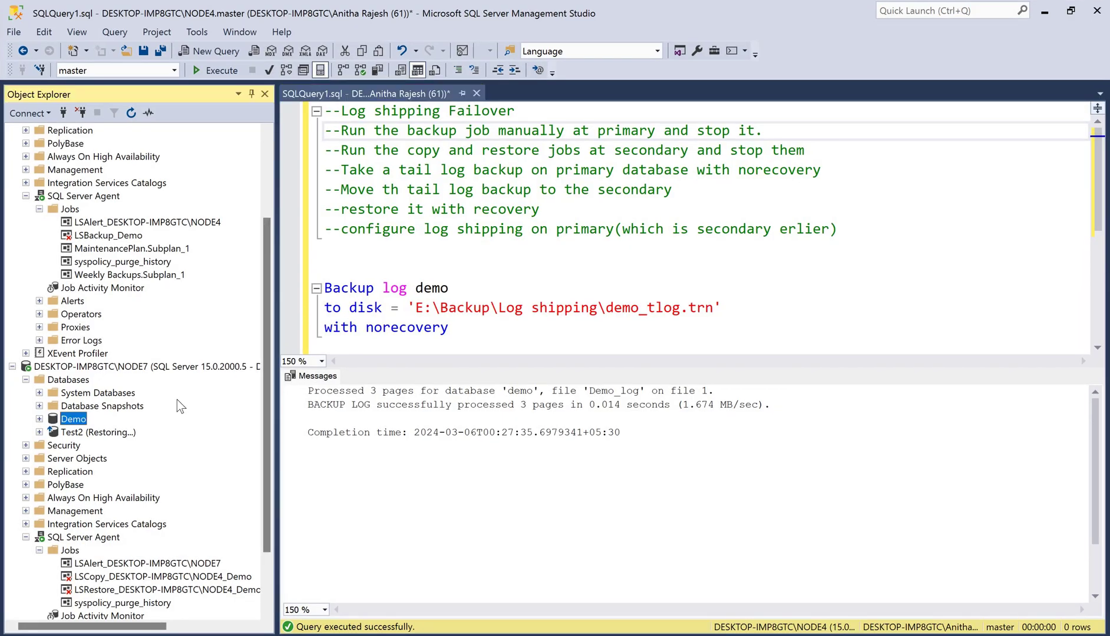
scroll(117, 441, "down", 2)
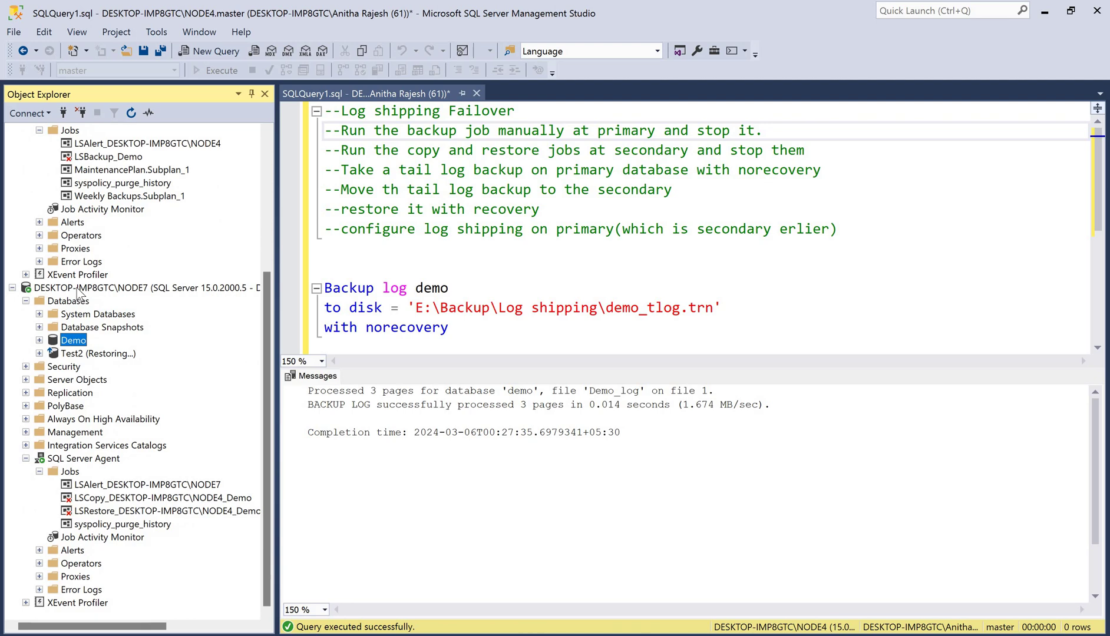
right_click(79, 288)
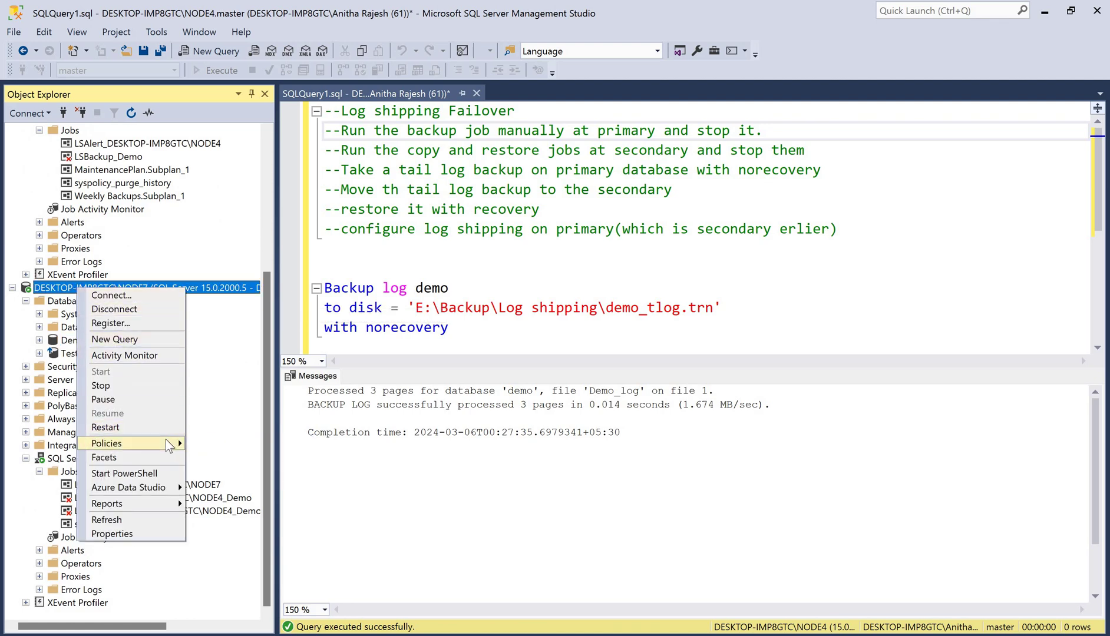
mouse_move(165, 440)
mouse_move(168, 507)
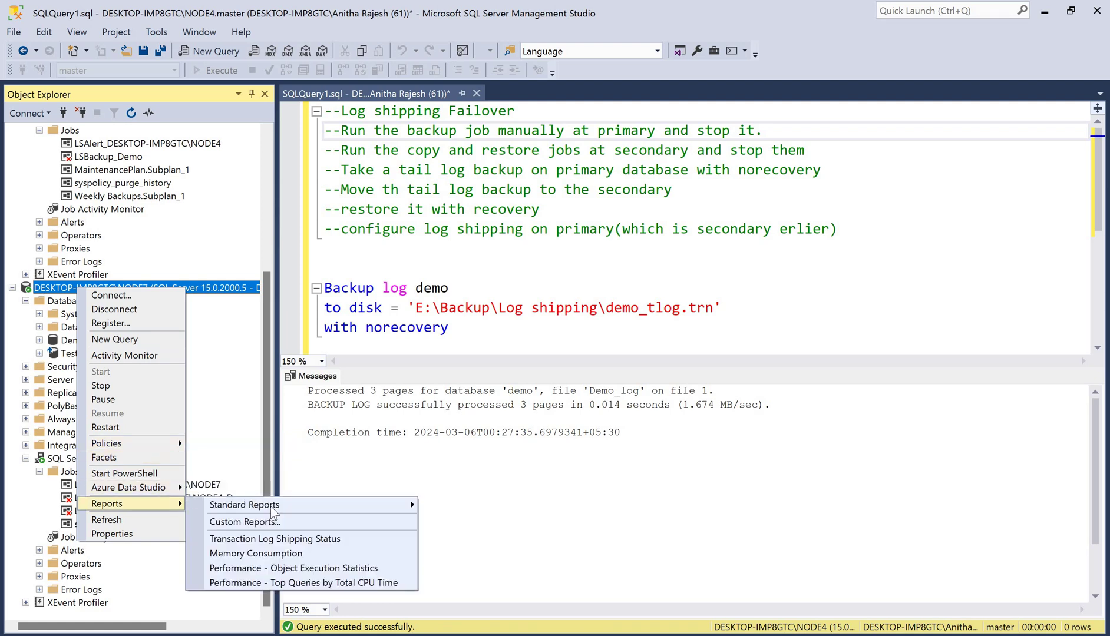
mouse_move(356, 511)
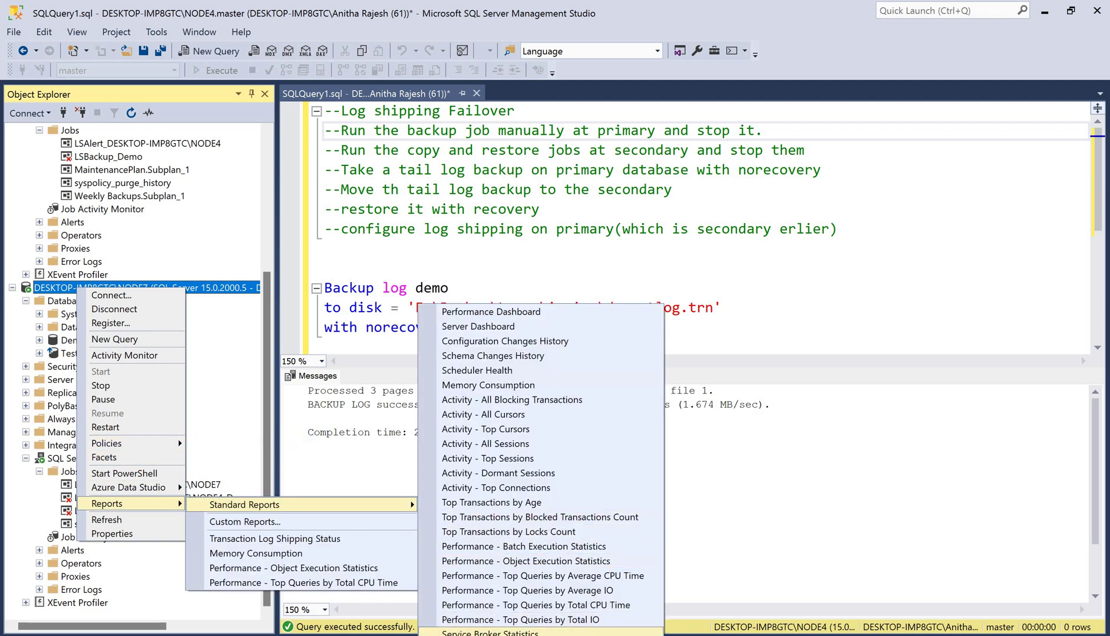
left_click(672, 329)
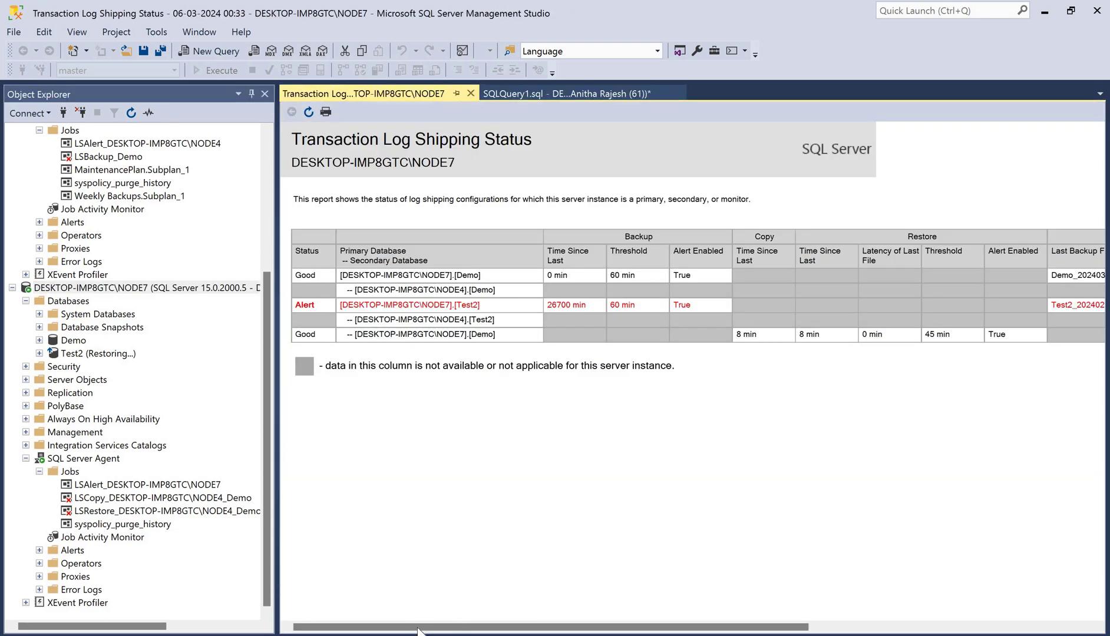
Examine the backup, copy and restore details in NODE7's log shipping report, including the last backup, copied and restored files.
mouse_move(575, 628)
left_mouse_down()
mouse_move(622, 629)
mouse_move(578, 628)
left_mouse_up()
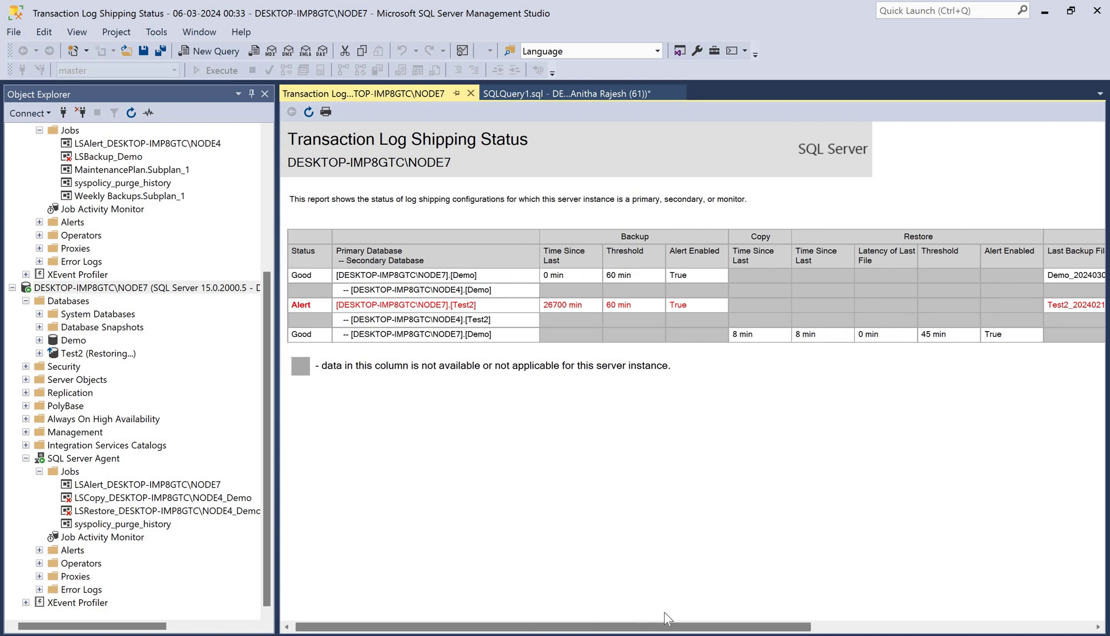
scroll(664, 613, "right", 10)
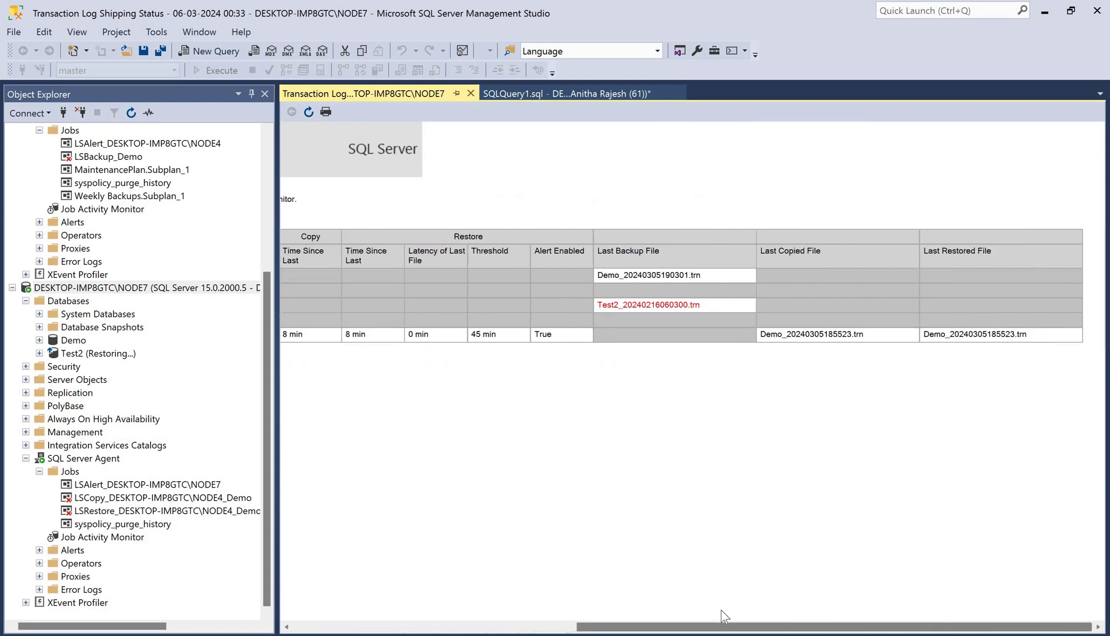
scroll(475, 606, "left", 6)
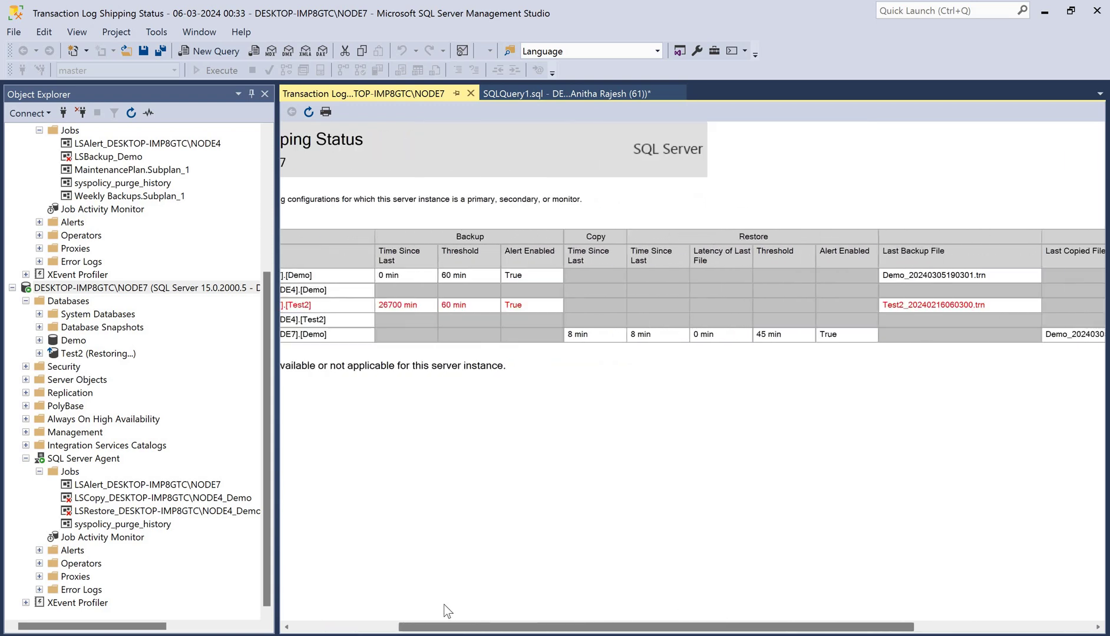
scroll(618, 604, "left", 3)
scroll(776, 328, "right", 10)
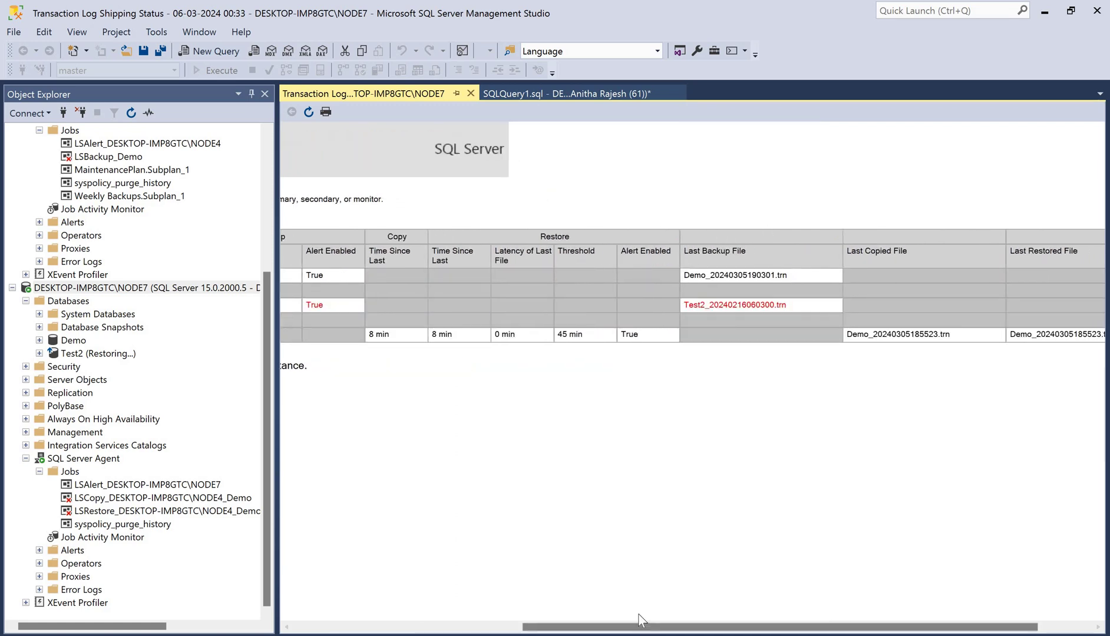
key("alt+Tab")
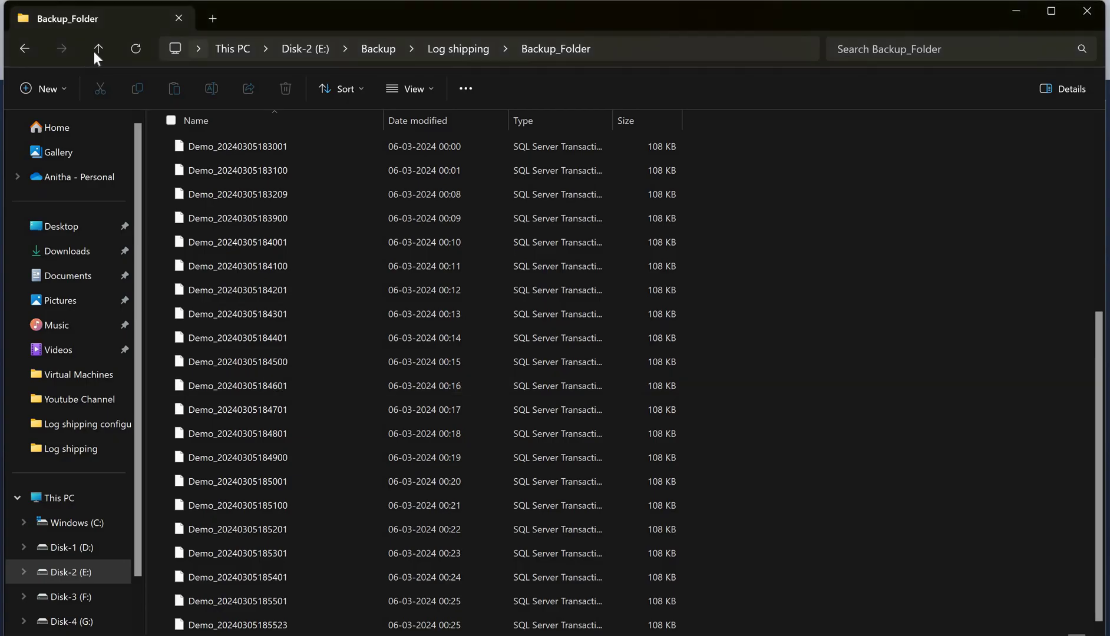
left_click(98, 52)
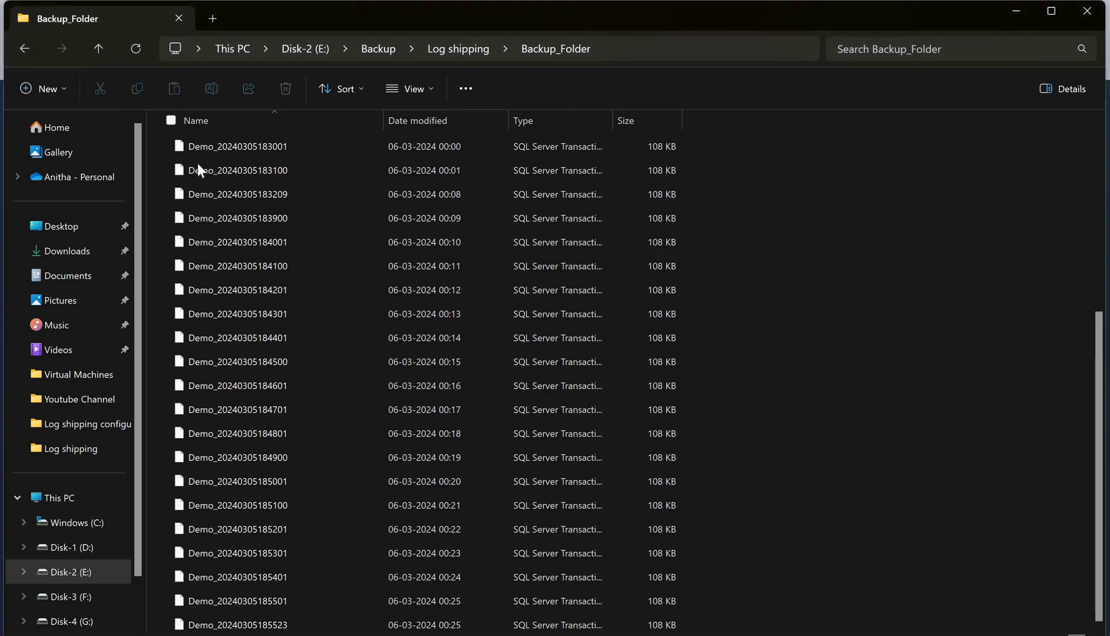
double_click(364, 406)
scroll(341, 565, "down", 8)
left_click(285, 624)
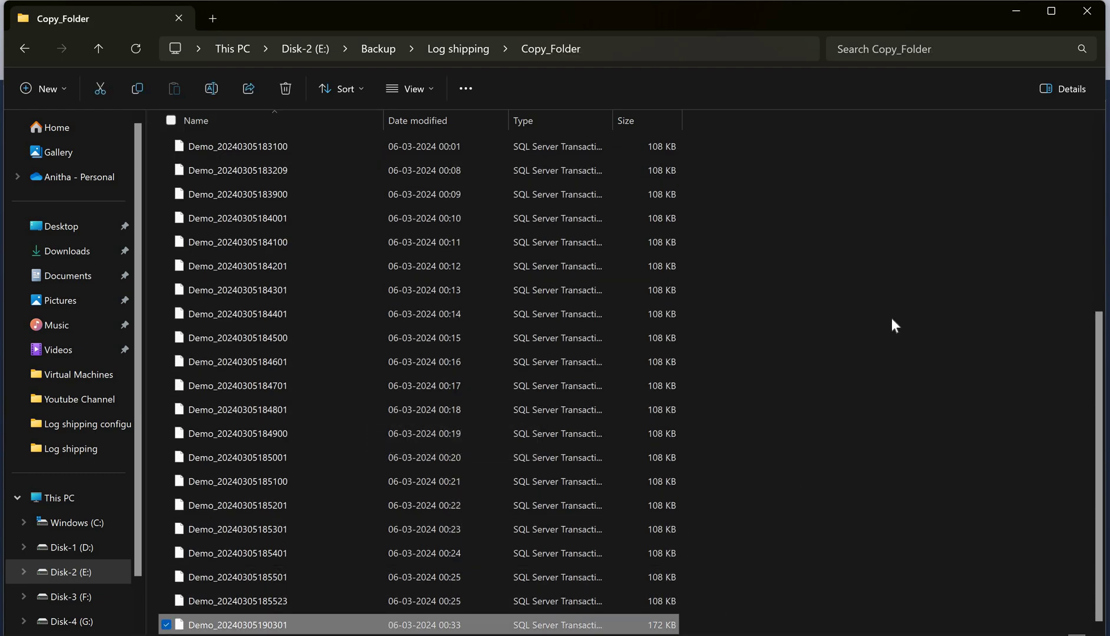
Switch to SQL Server Management Studio, open NODE4's Transaction Log Shipping Status report and check its last backup, copied and restored files.
key("alt+Tab")
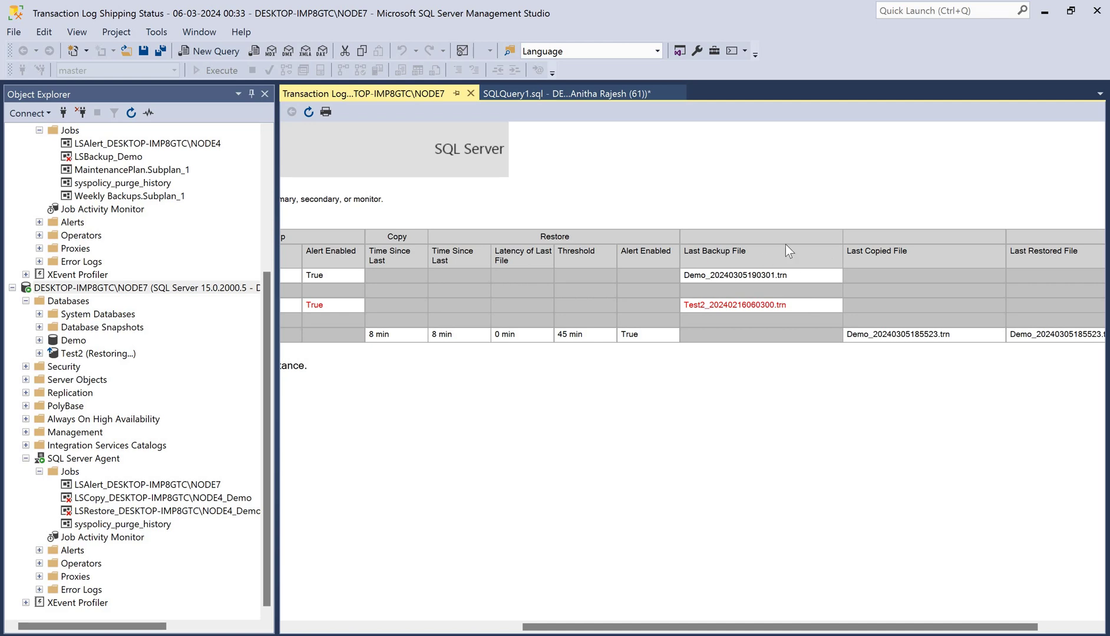
scroll(148, 189, "up", 5)
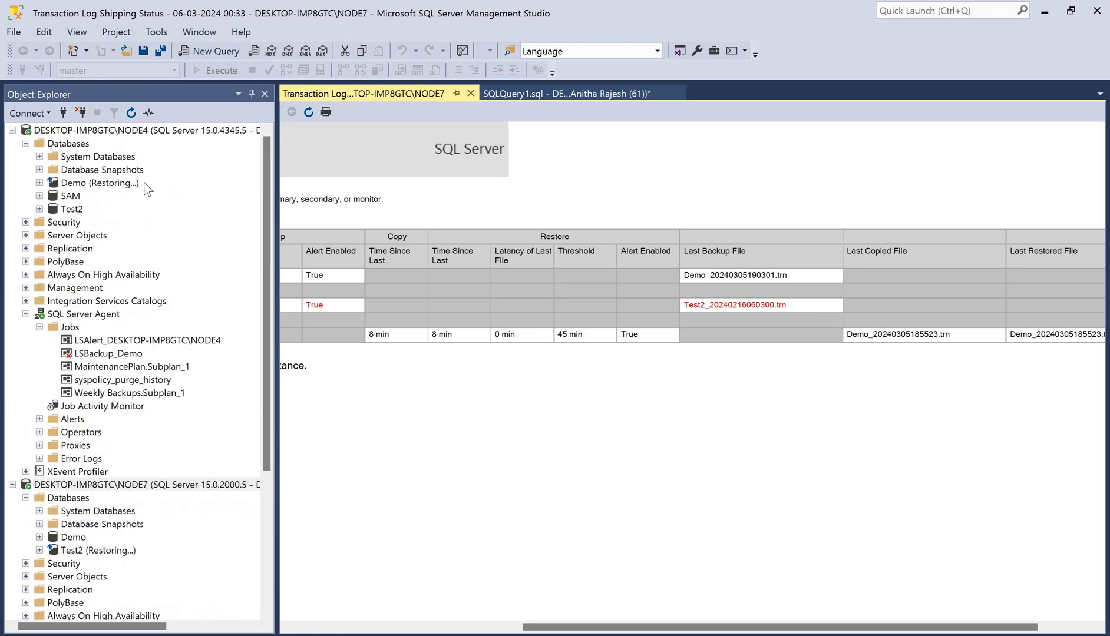
right_click(94, 130)
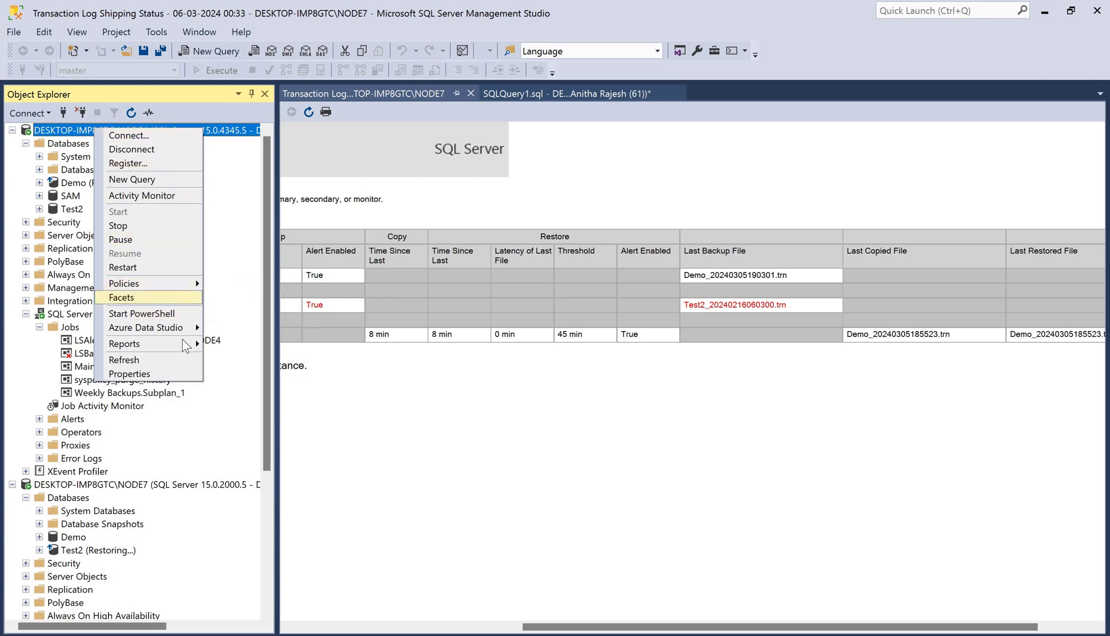
mouse_move(185, 345)
mouse_move(330, 346)
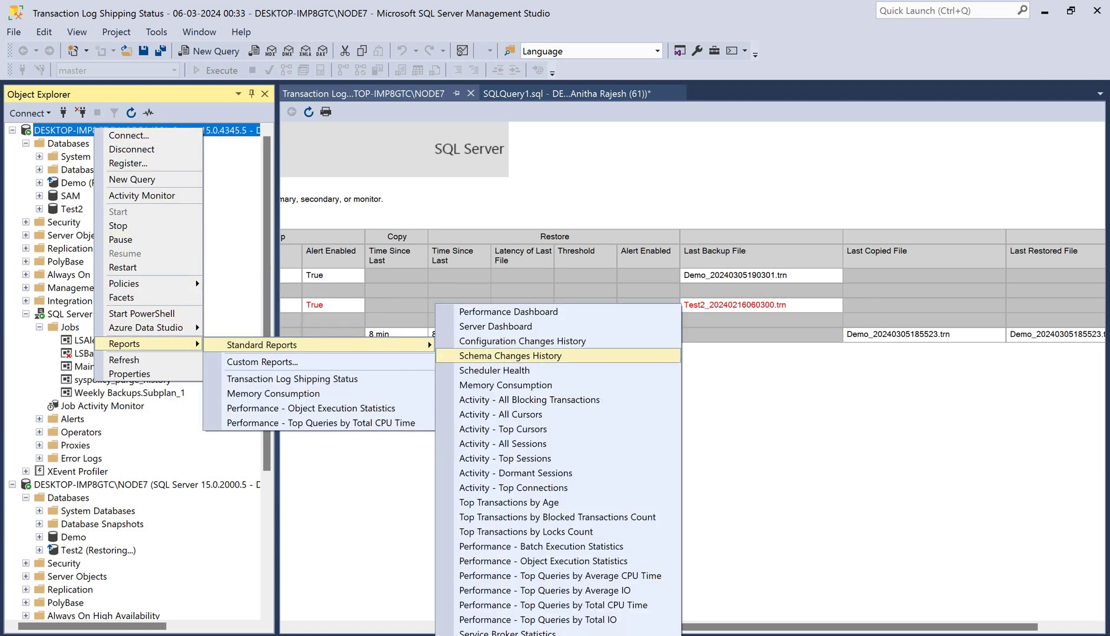
left_click(512, 368)
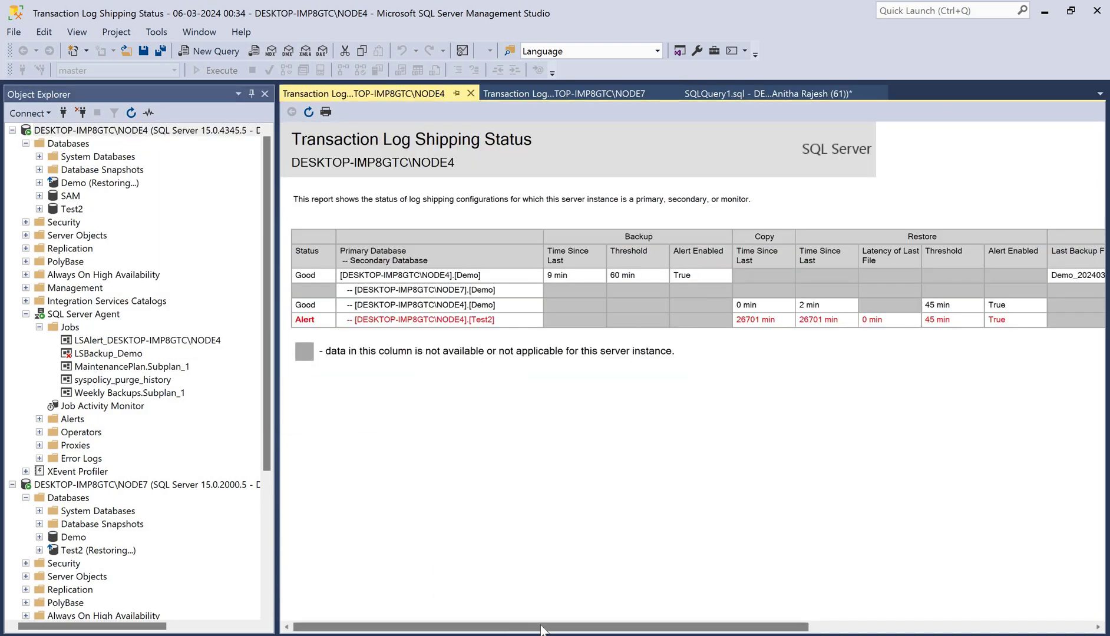
left_click_drag(571, 625, 678, 628)
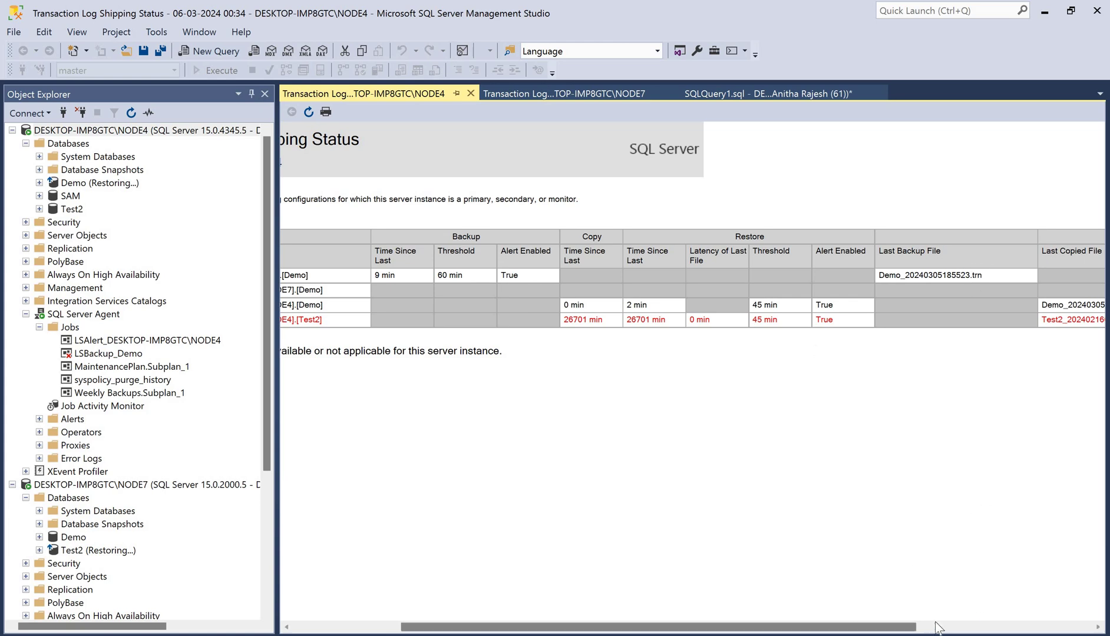
left_click(1087, 628)
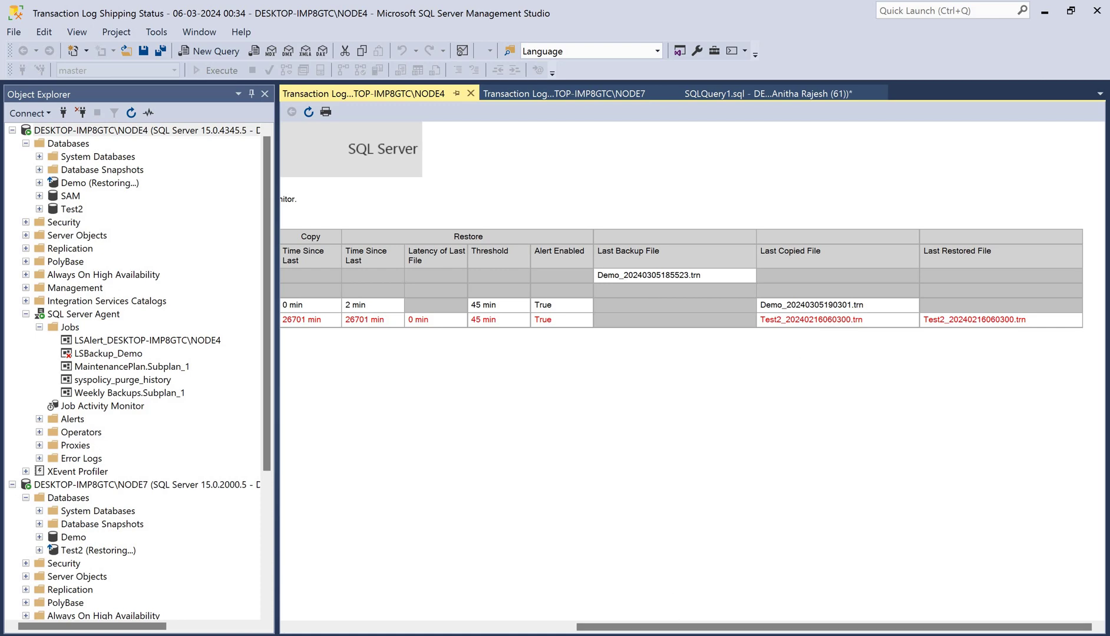
key("alt+Tab")
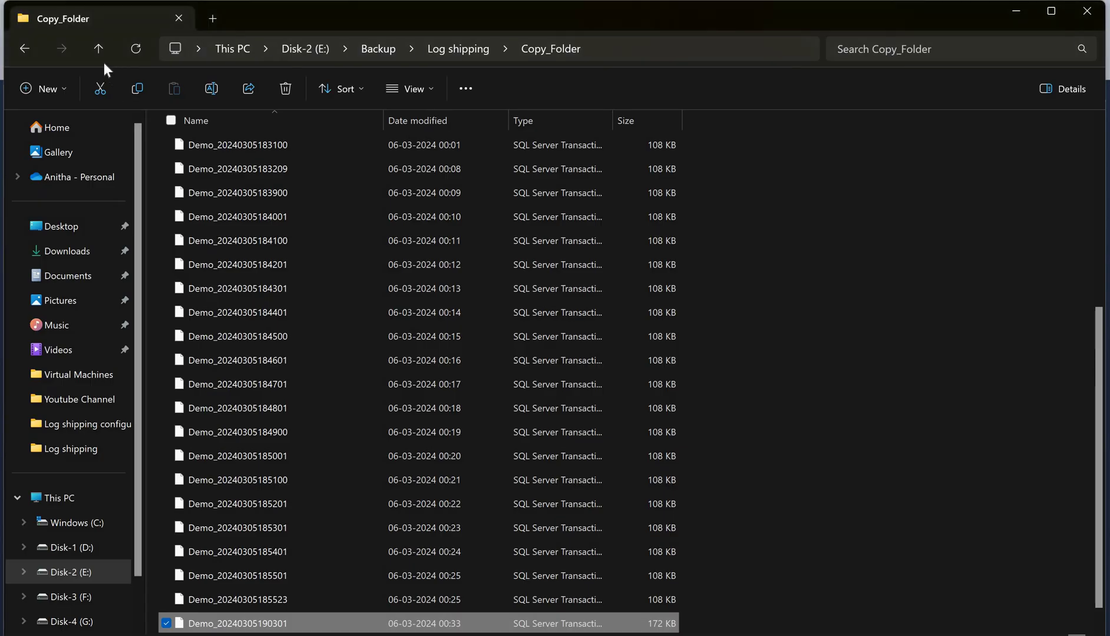
key("alt+Up")
double_click(221, 145)
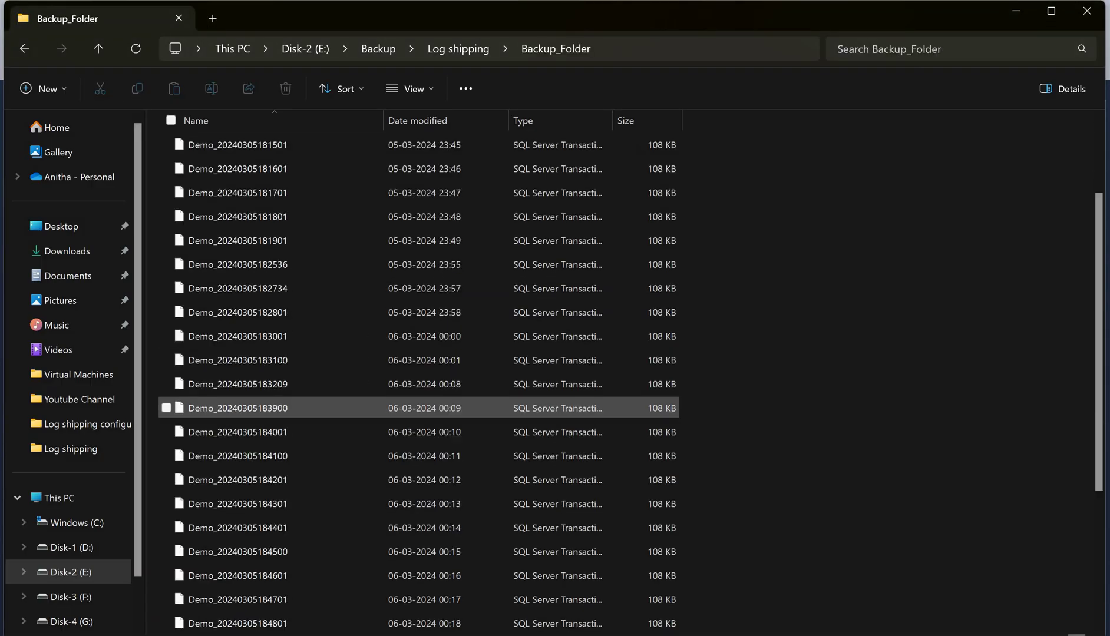
scroll(368, 406, "down", 3)
left_click(305, 628)
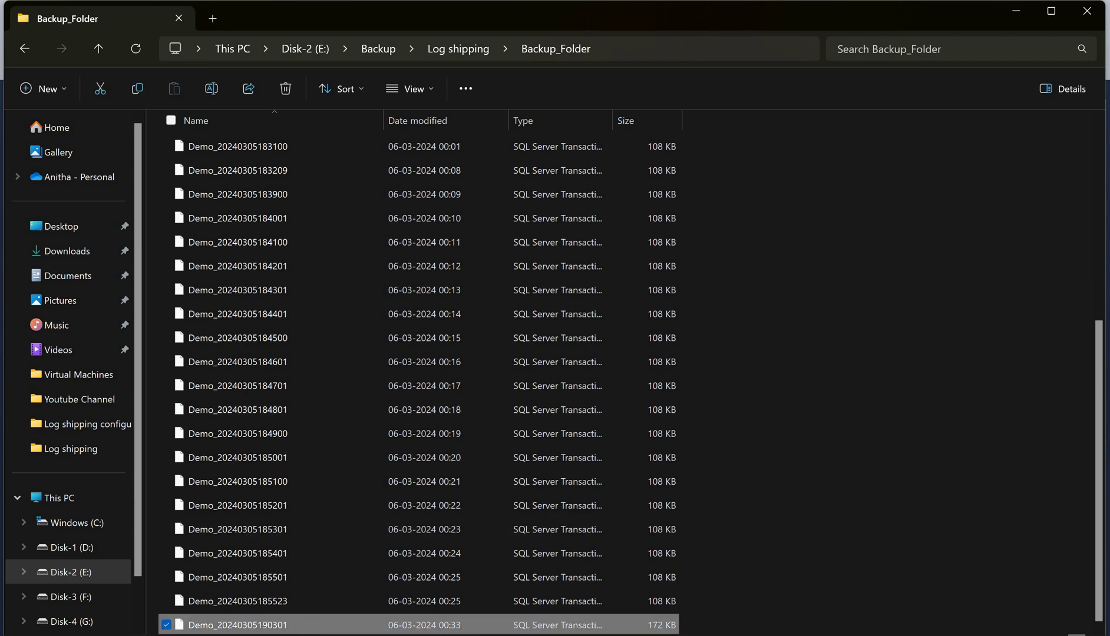
Switch back to SQL Server Management Studio and refresh NODE4's log shipping report repeatedly, checking the last copied and restored files for Demo.
key("alt+Tab")
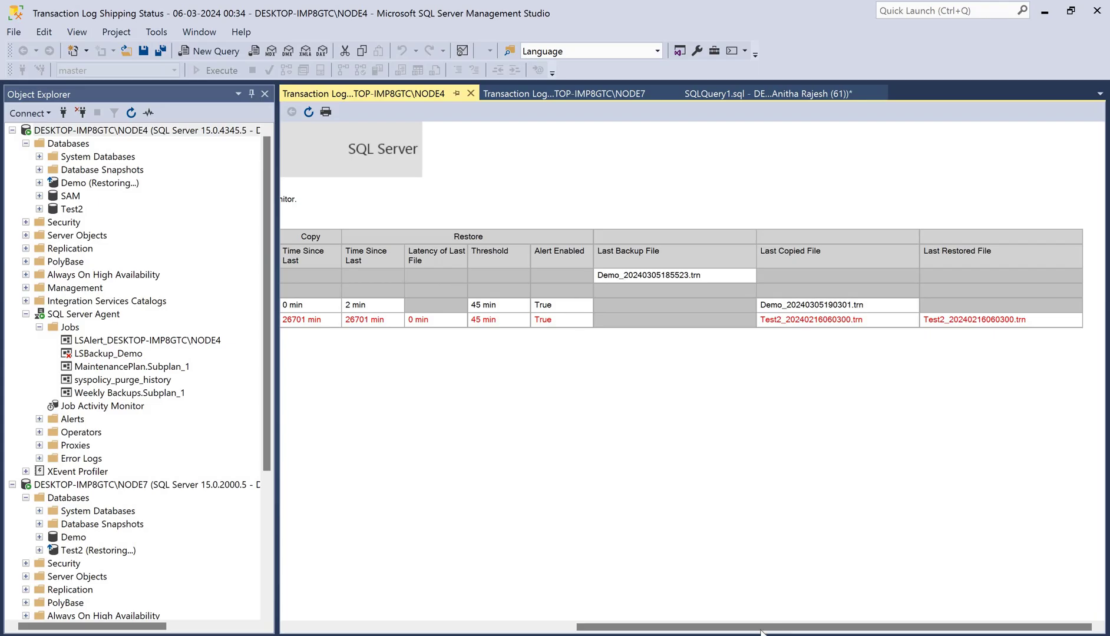
left_click(308, 114)
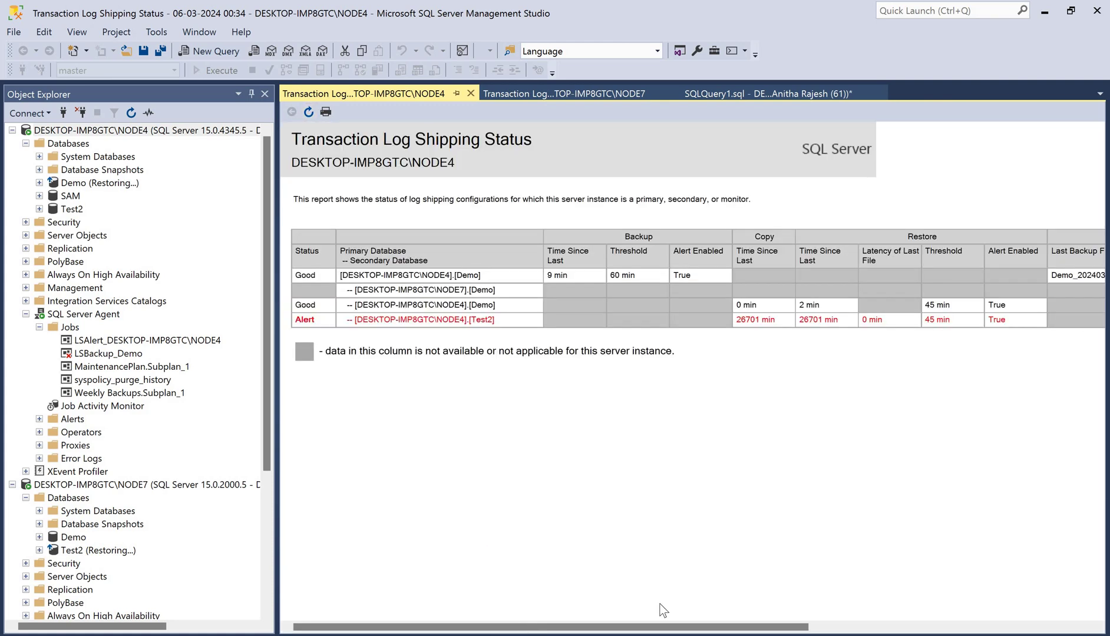
scroll(788, 608, "right", 5)
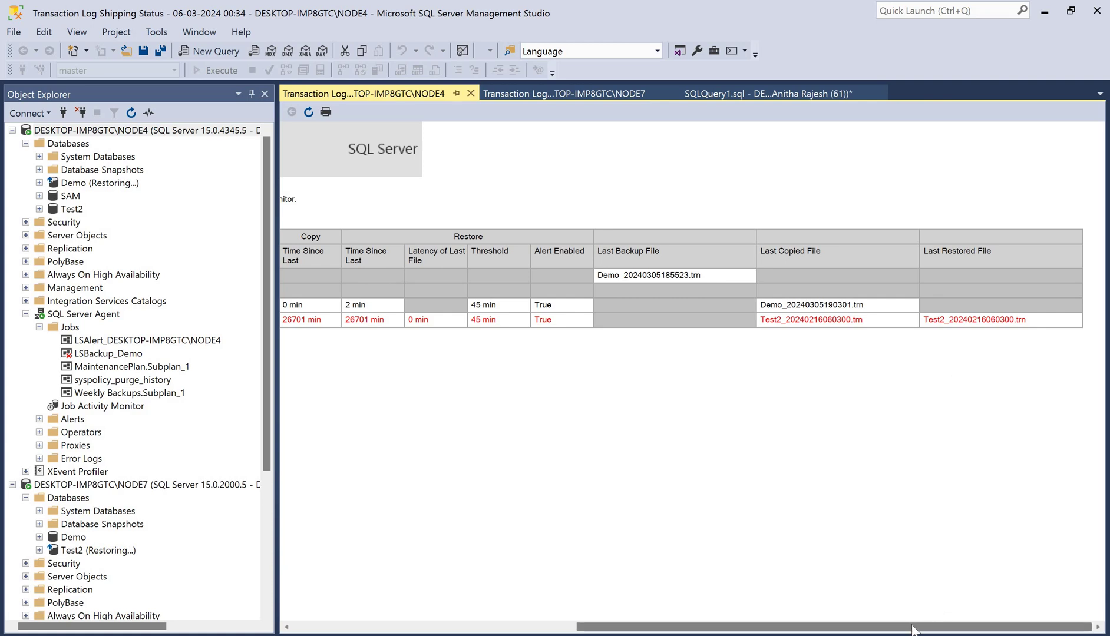
left_click_drag(903, 610, 925, 518)
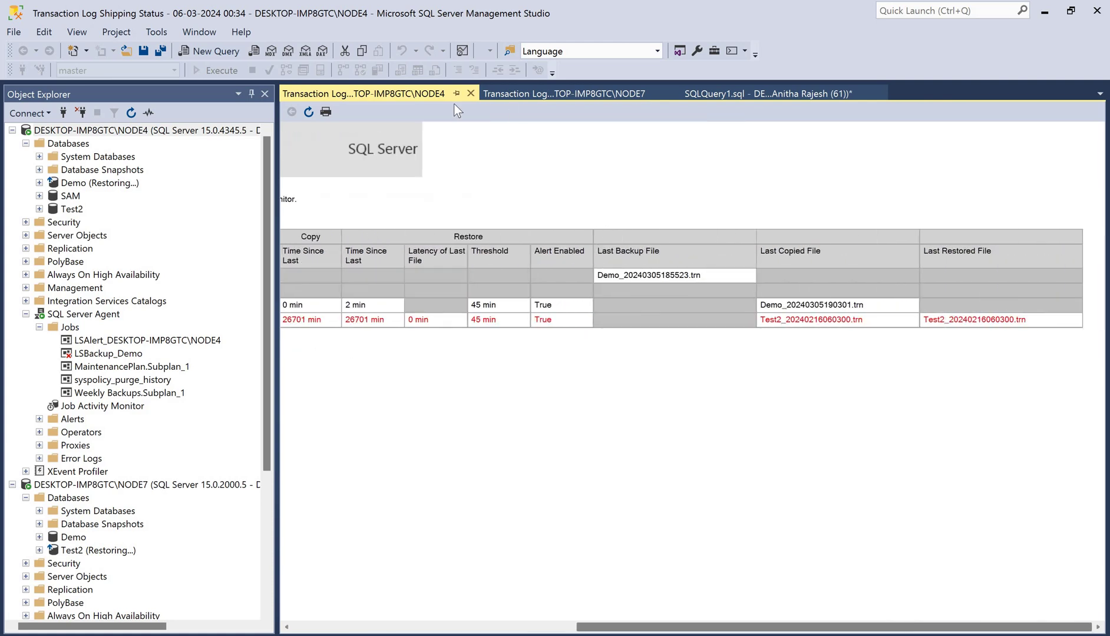
left_click(307, 114)
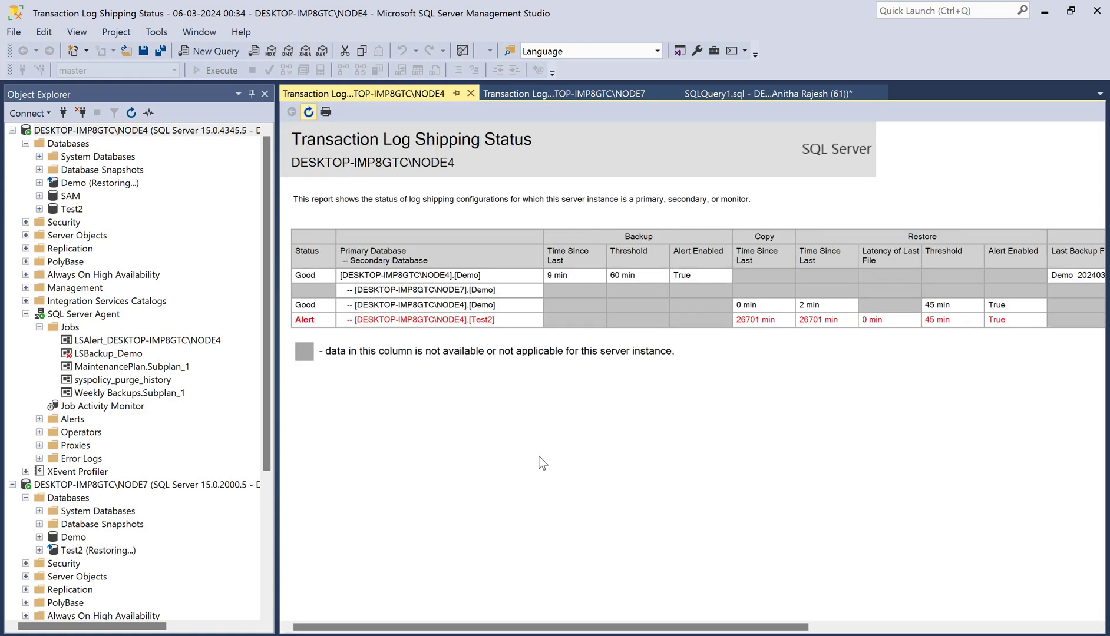
left_click_drag(580, 631, 865, 630)
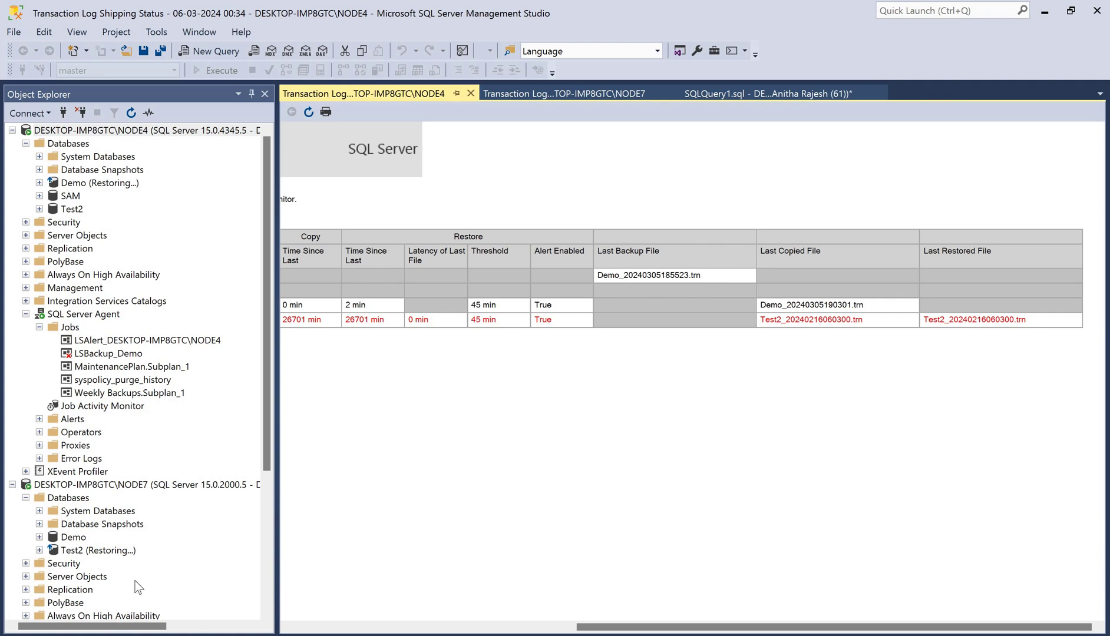
left_click(309, 111)
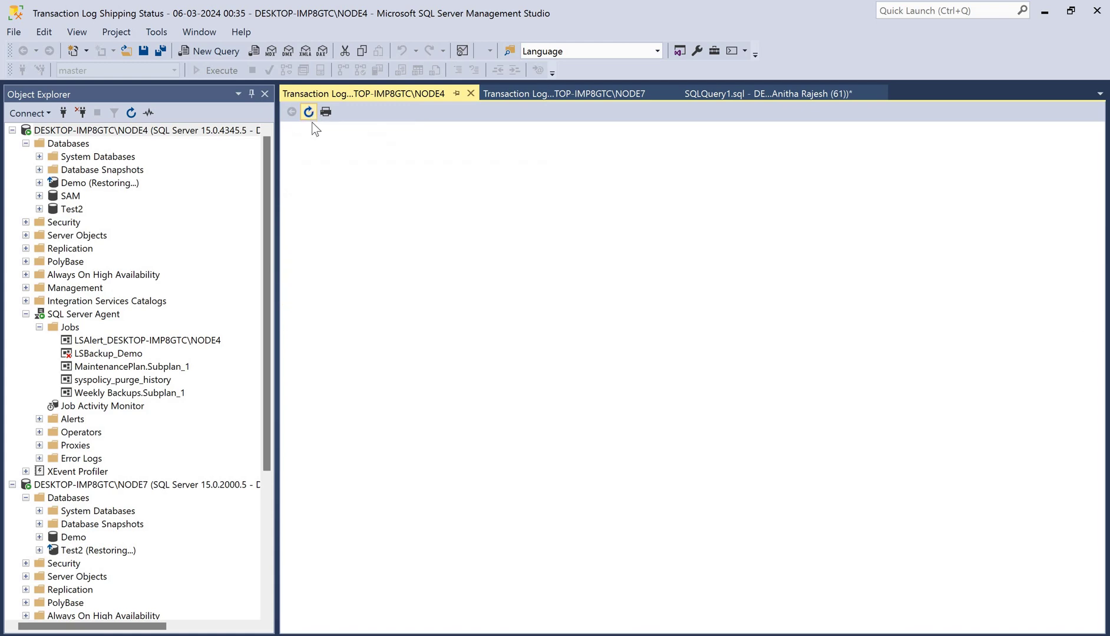
left_click_drag(613, 630, 896, 629)
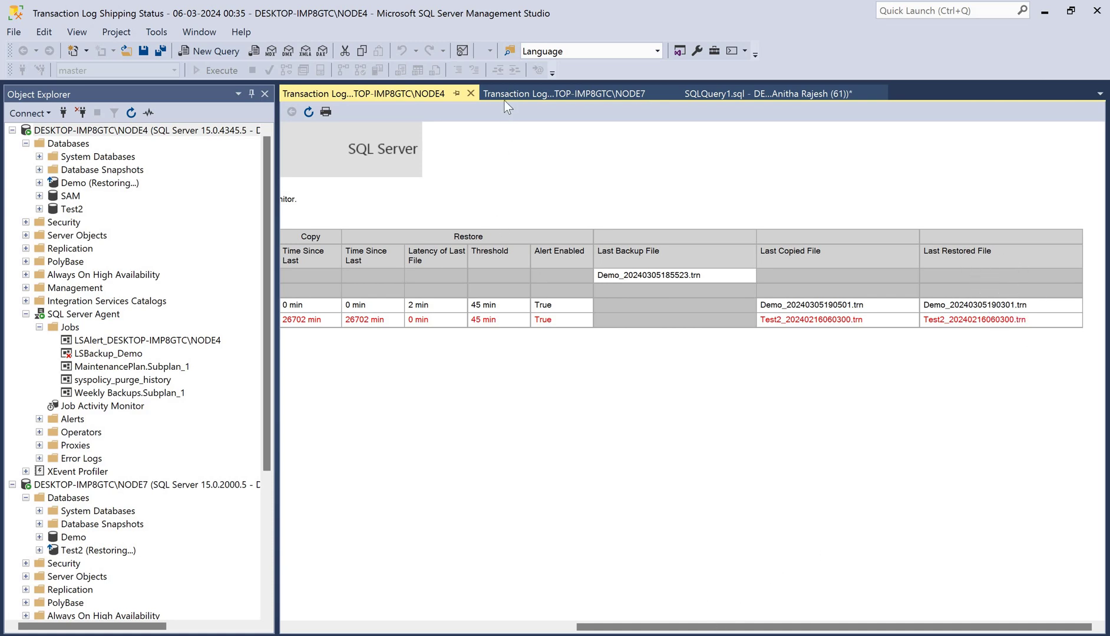
Close the Transaction Log Shipping Status reports for NODE4 and NODE7.
left_click(598, 93)
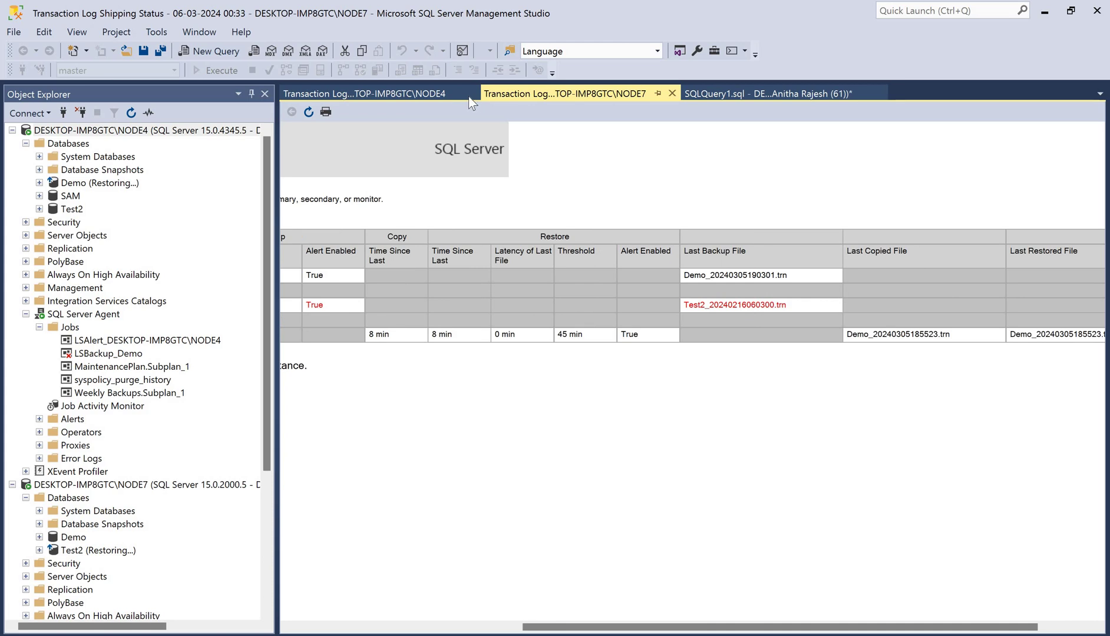
left_click(471, 94)
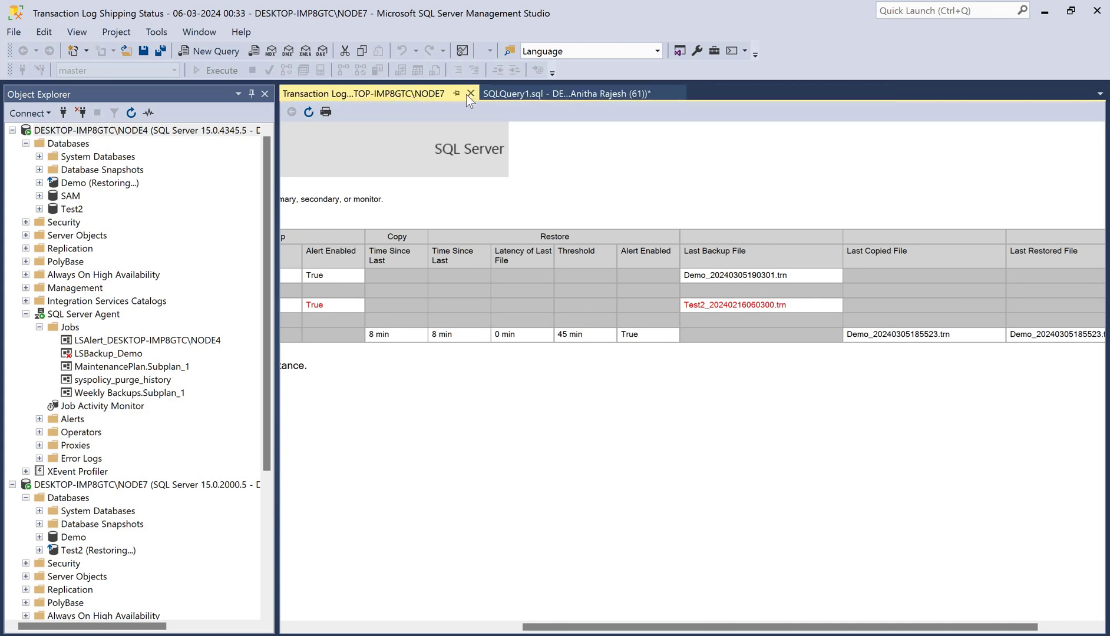
left_click(467, 95)
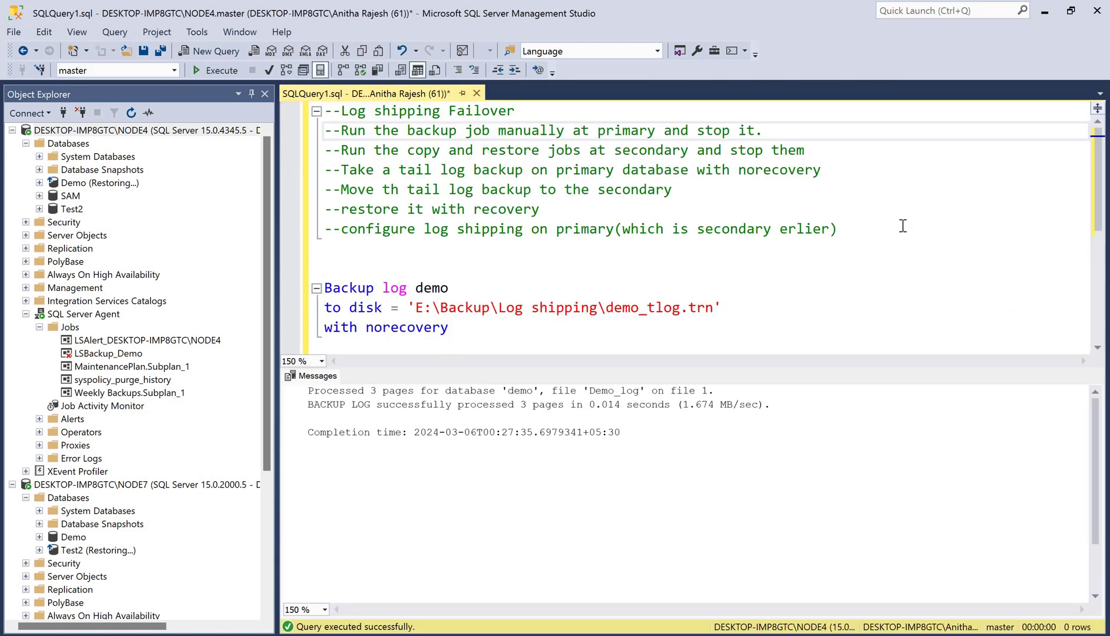
Add the comment heading "--Log shipping failback" below the failover steps in SQLQuery1.sql, separated by a blank line.
left_click(902, 226)
key("Return")
key("Return")
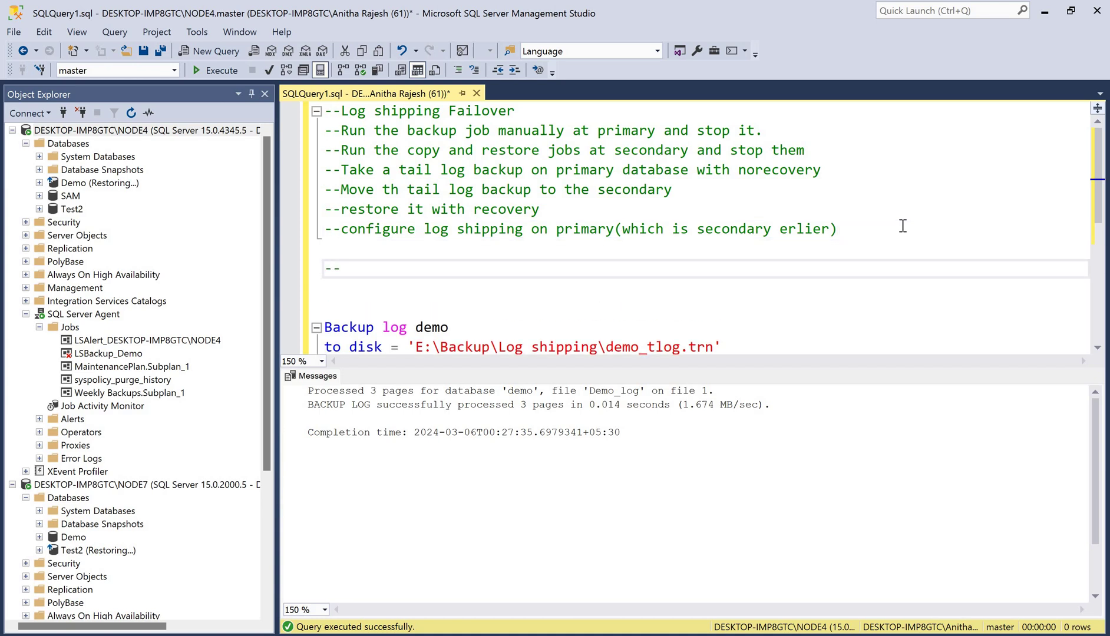
type("--Lolg")
key("BackSpace")
key("BackSpace")
key("BackSpace")
type("g shipping fa")
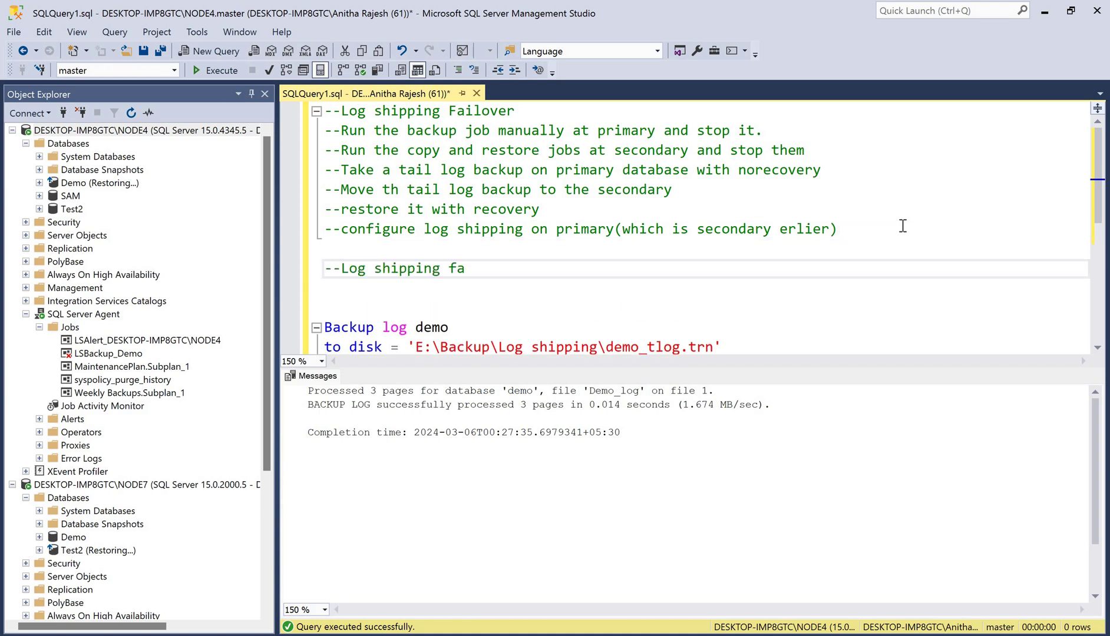
type("ilback")
Copy the five failover comment lines, from running the backup job through restoring with recovery, under the failback heading.
left_click_drag(539, 209, 325, 131)
key("ctrl+c")
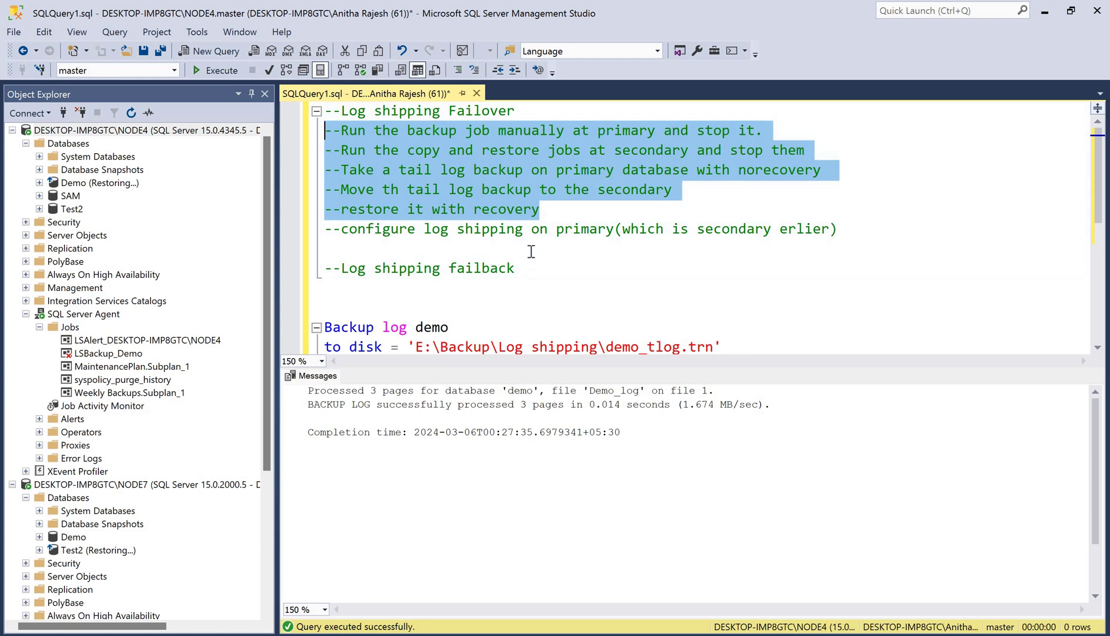
left_click(529, 267)
key("Return")
key("ctrl+v")
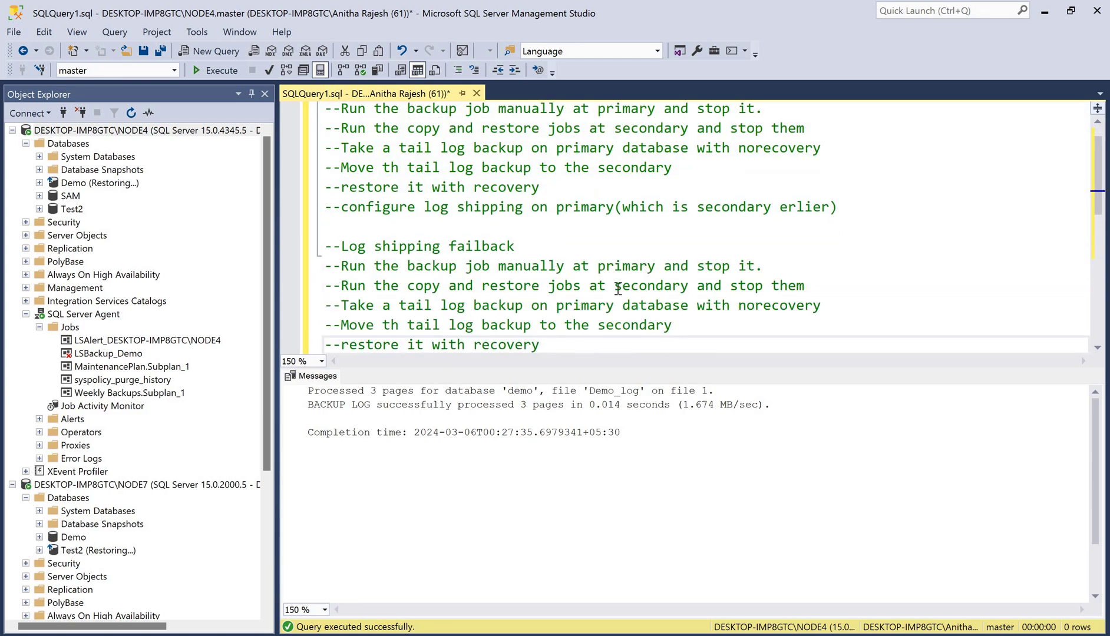
scroll(615, 287, "down", 1)
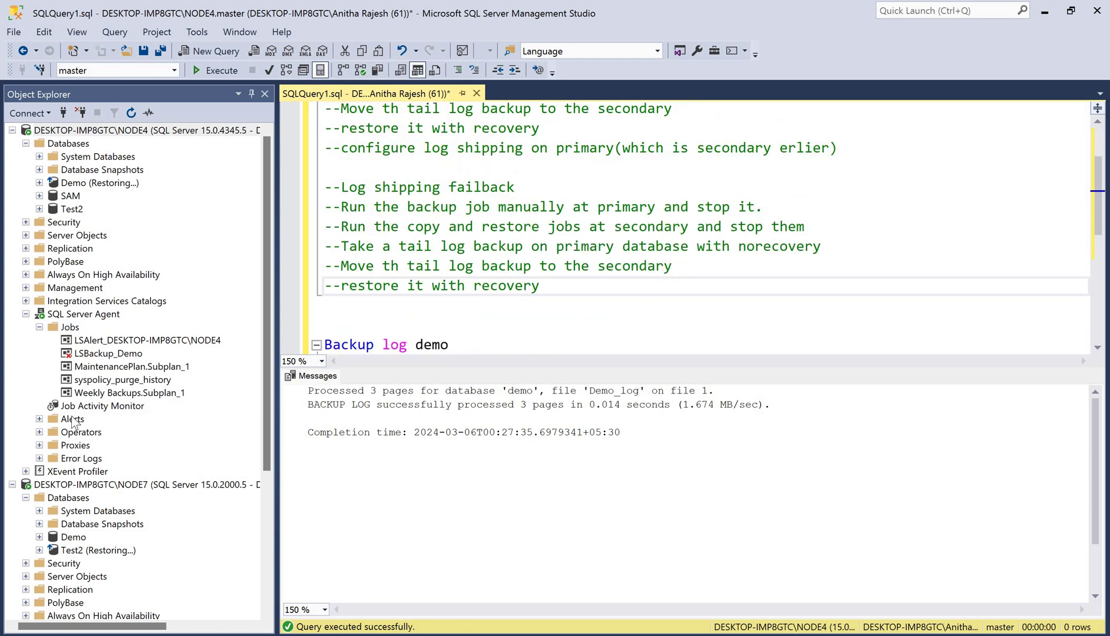
Refresh the SQL Server Agent jobs list on NODE7.
left_click_drag(265, 458, 265, 592)
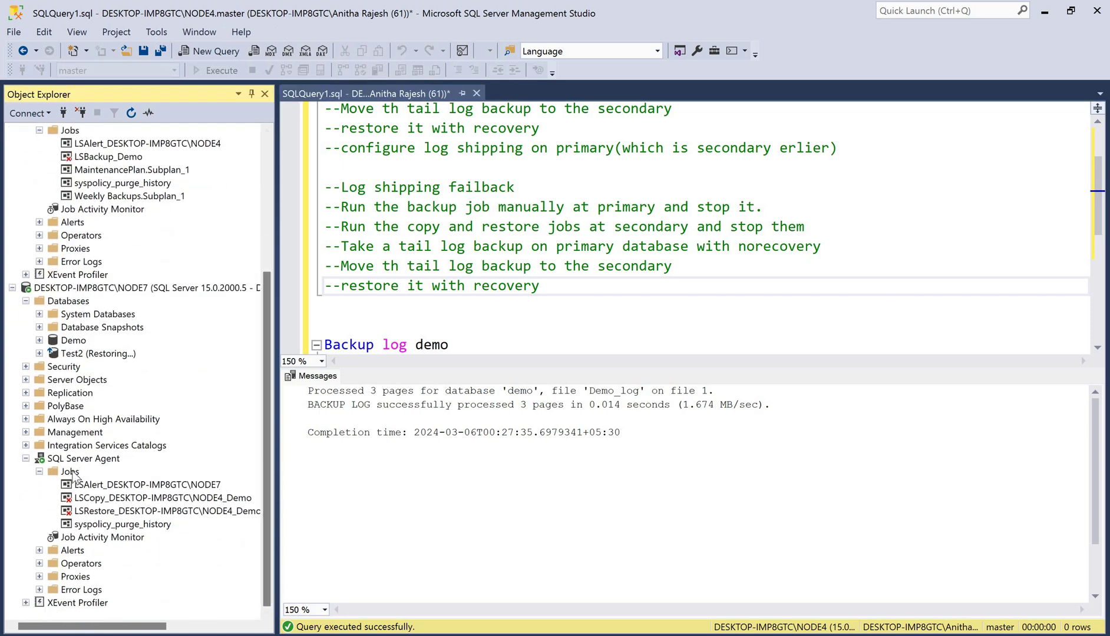
right_click(70, 471)
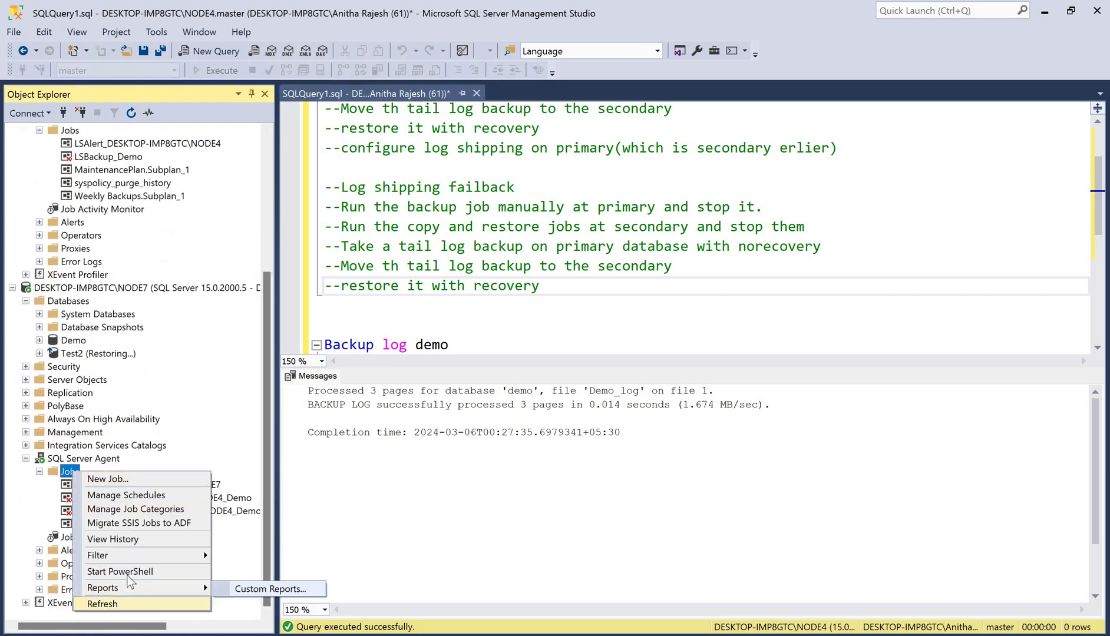
left_click(118, 600)
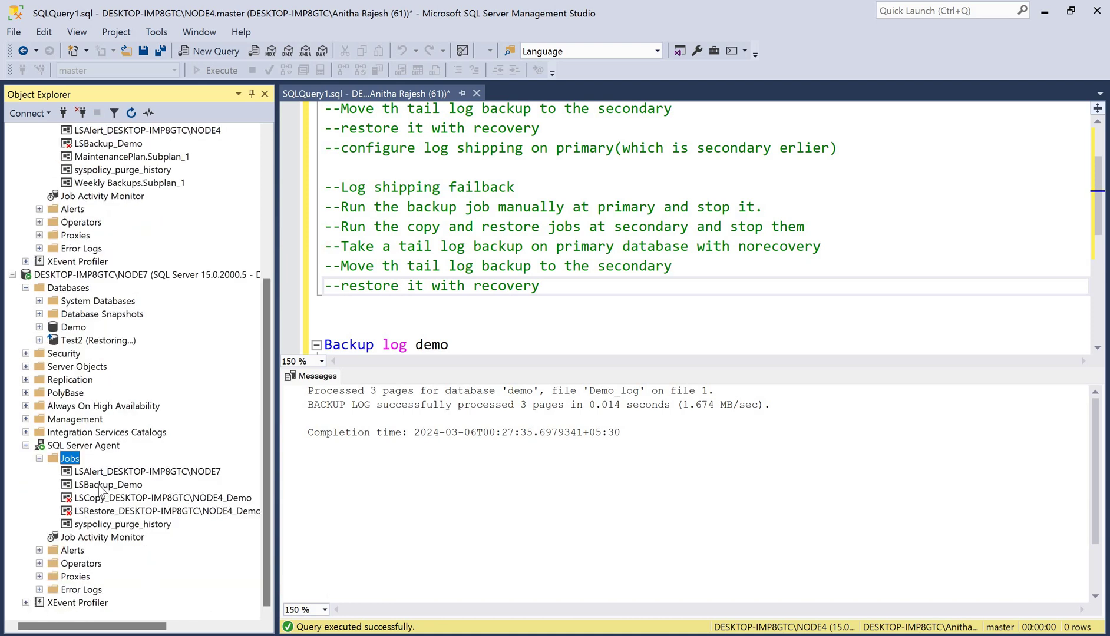
Run the LSBackup_Demo job manually on NODE7, and disable the job.
right_click(100, 486)
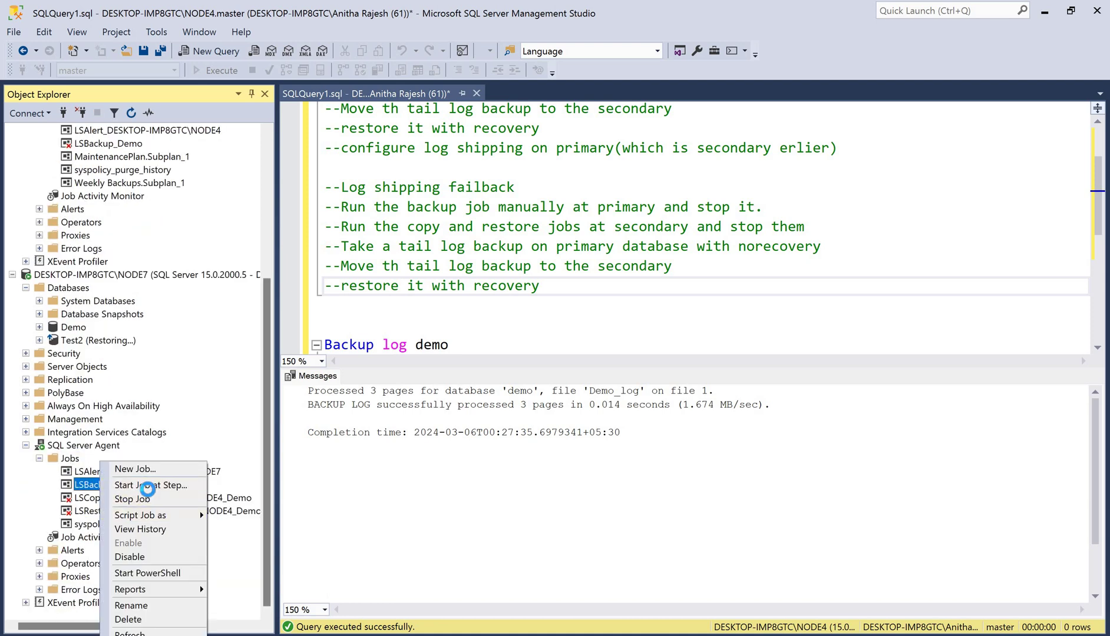
key("Return")
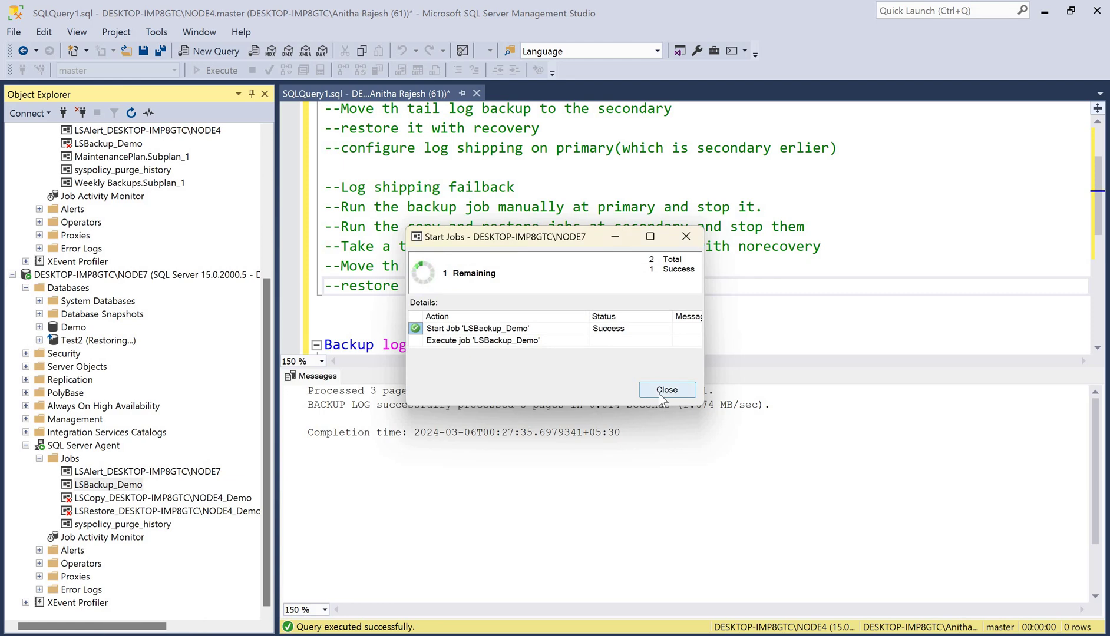
left_click(660, 395)
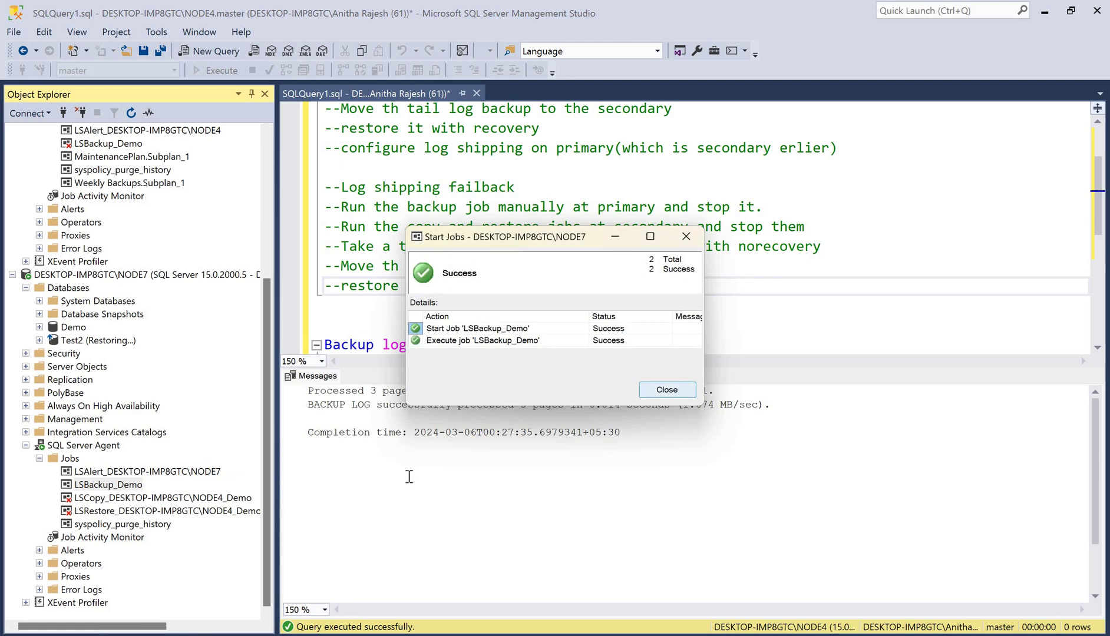
right_click(115, 490)
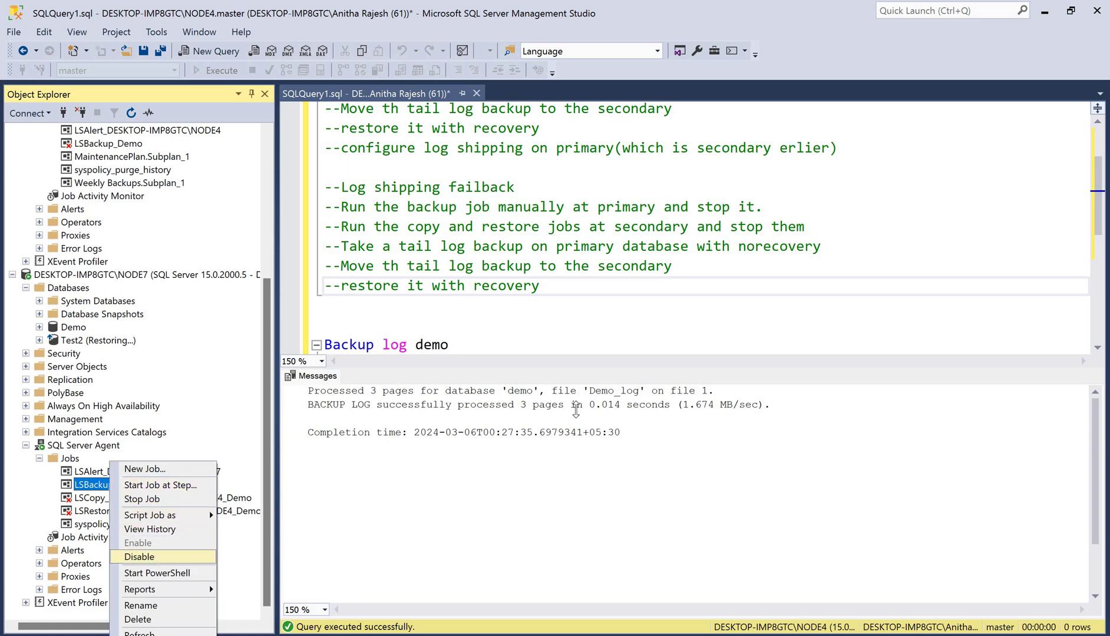
left_click(150, 559)
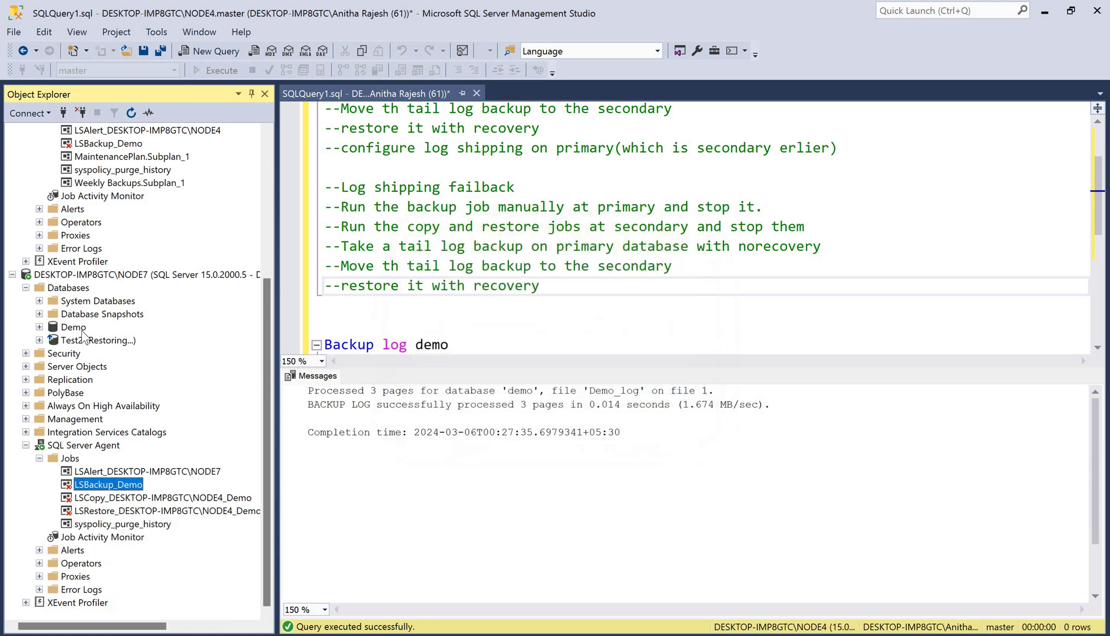
Refresh the SQL Server Agent jobs list on NODE4.
scroll(69, 324, "up", 5)
right_click(70, 314)
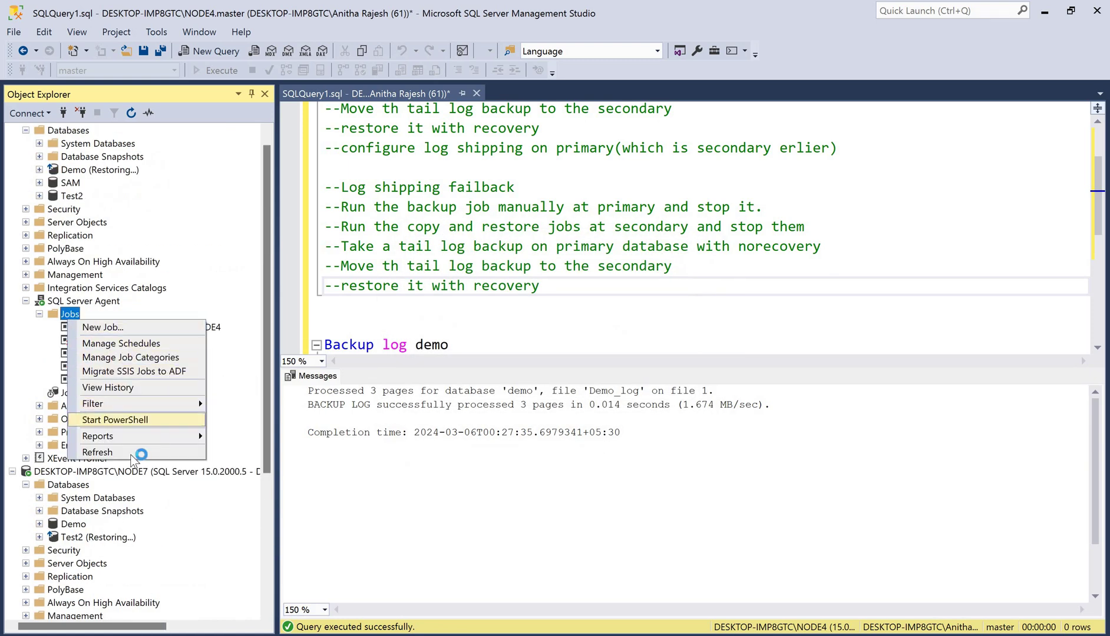
left_click(97, 452)
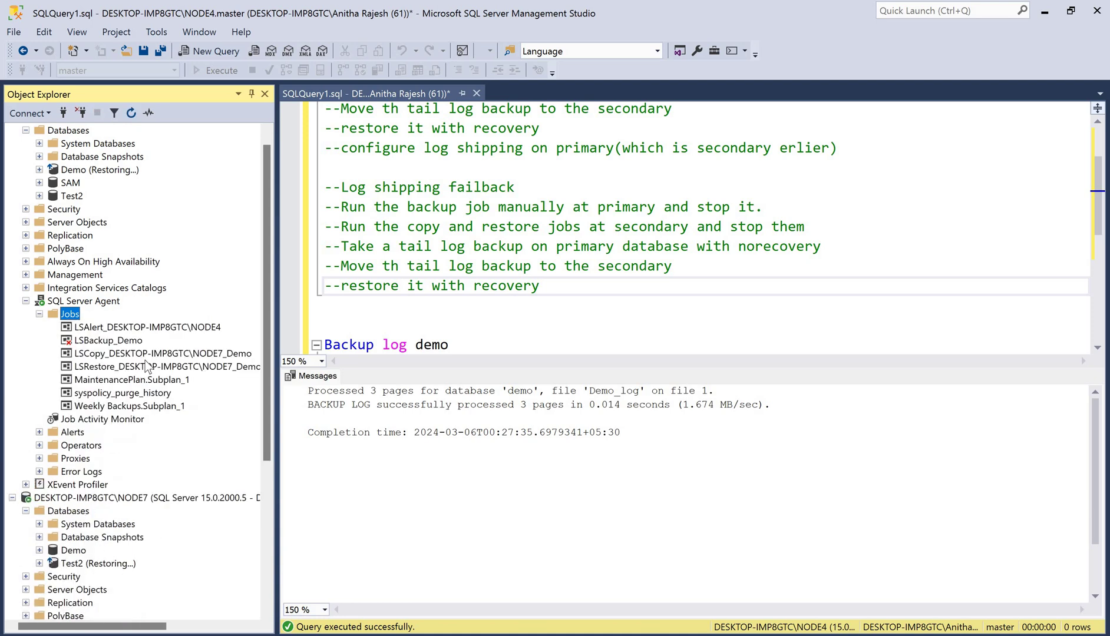
Run the LSCopy_DESKTOP-IMP8GTC\NODE7_Demo job manually on NODE4, starting it again if the first attempt errors.
right_click(148, 353)
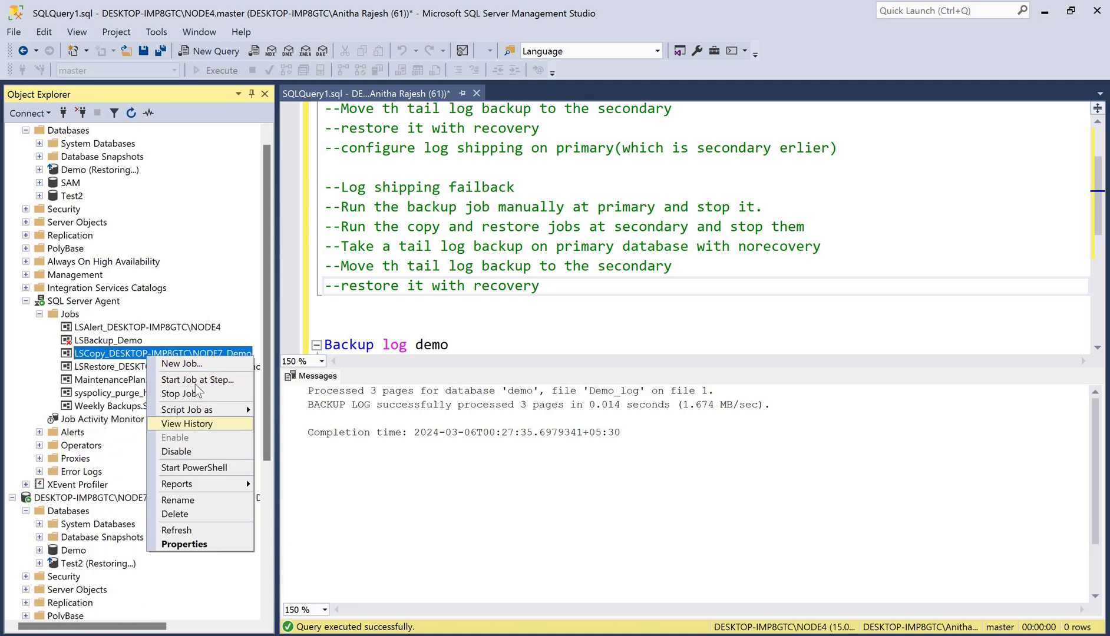
left_click(595, 434)
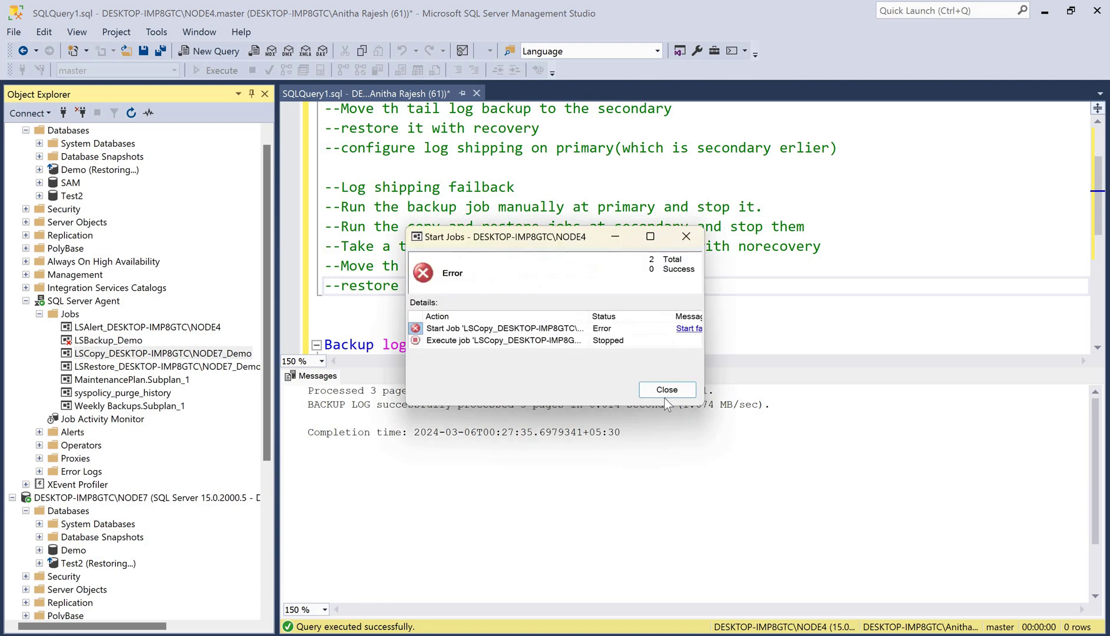
left_click(667, 392)
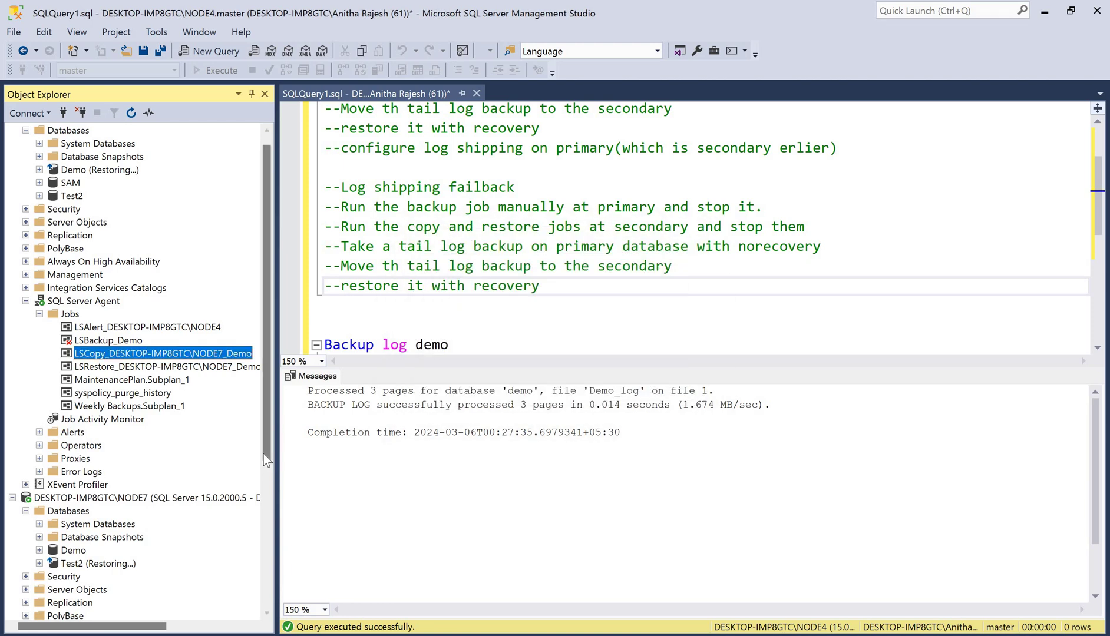
right_click(132, 353)
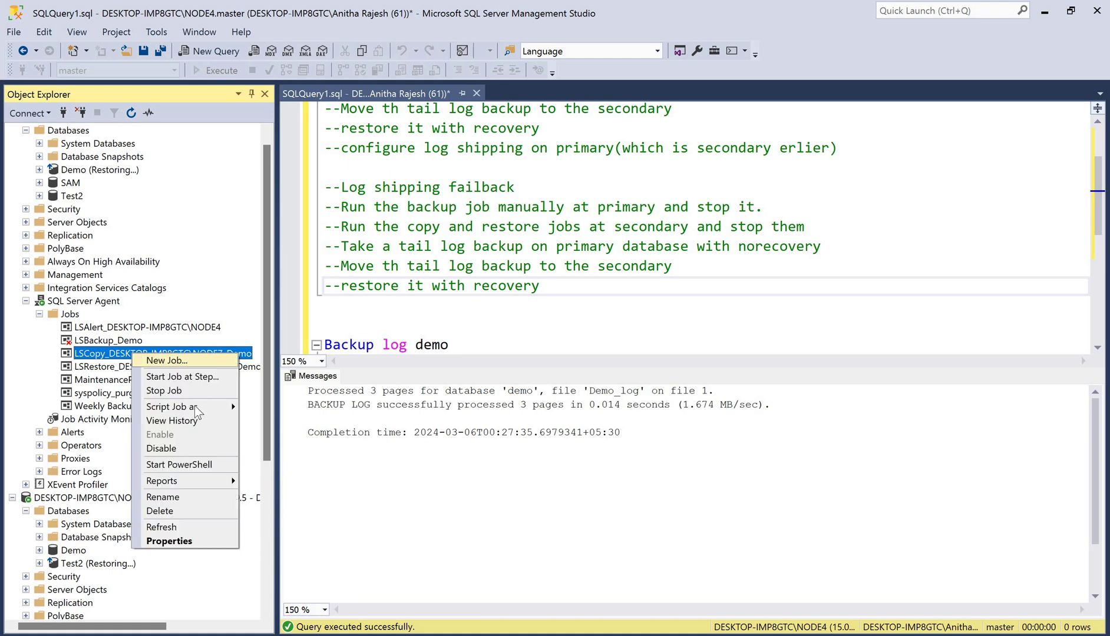
key("Return")
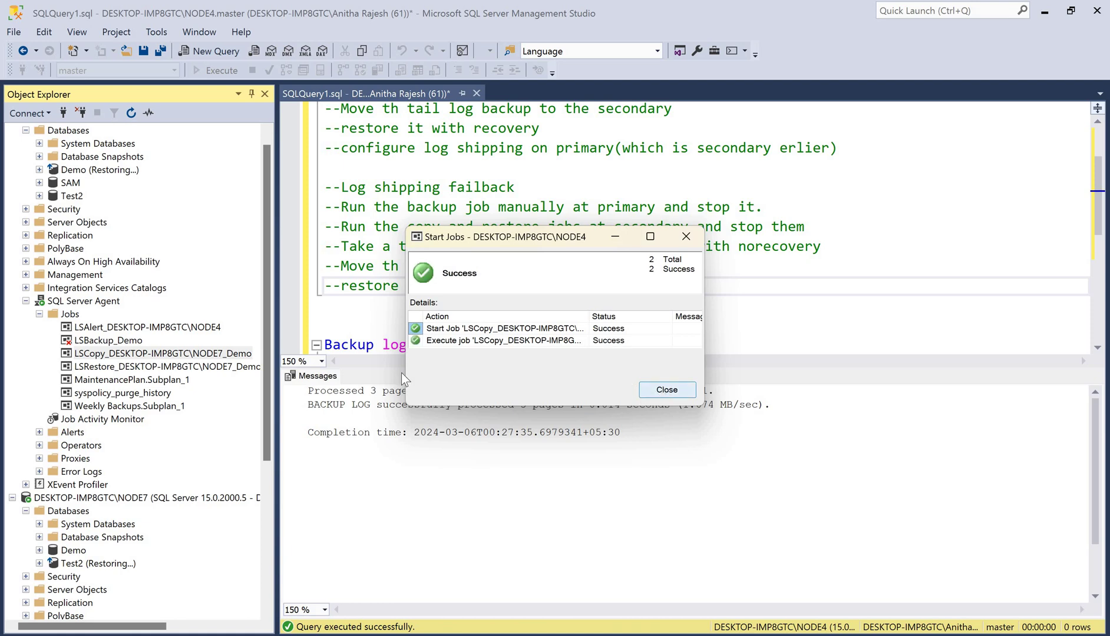
Disable the LSCopy_DESKTOP-IMP8GTC\NODE7_Demo job on NODE4.
left_click(145, 354)
right_click(144, 351)
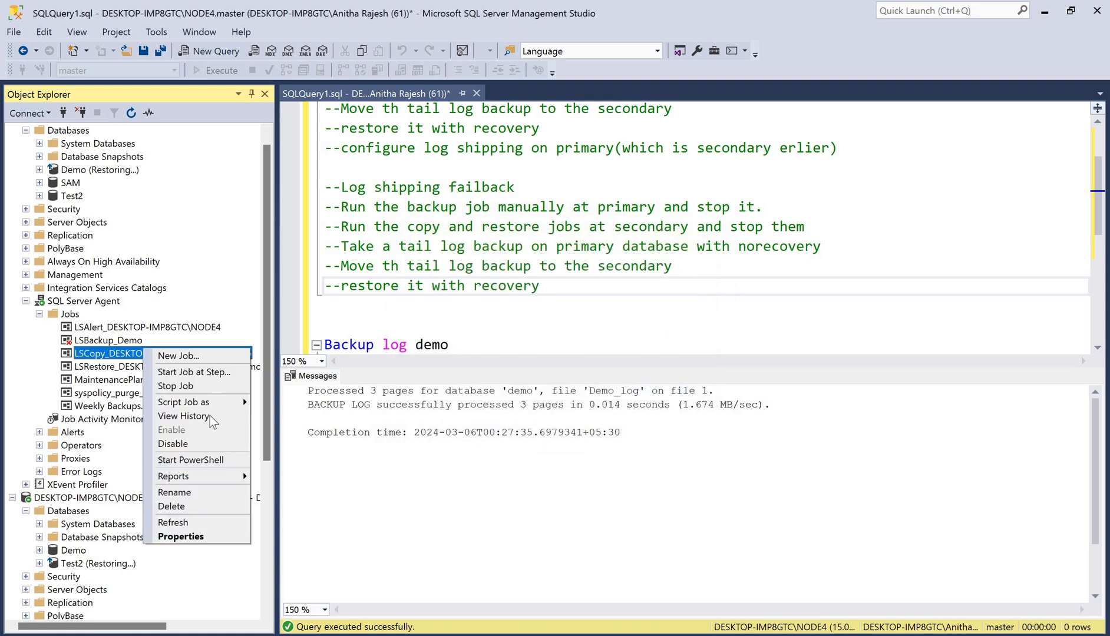
left_click(219, 442)
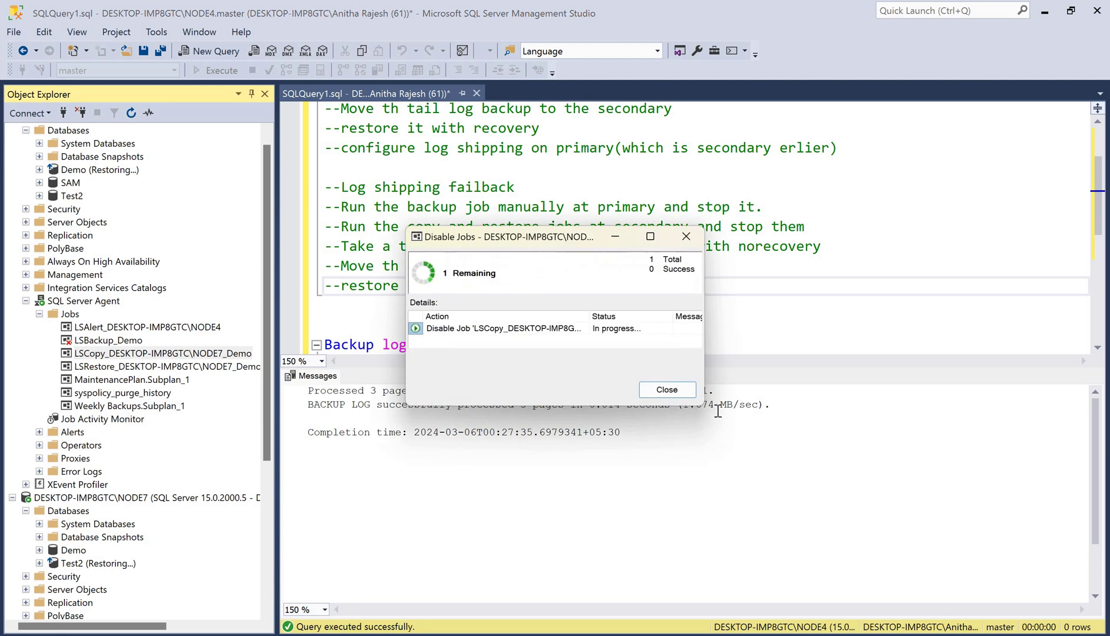
left_click(667, 389)
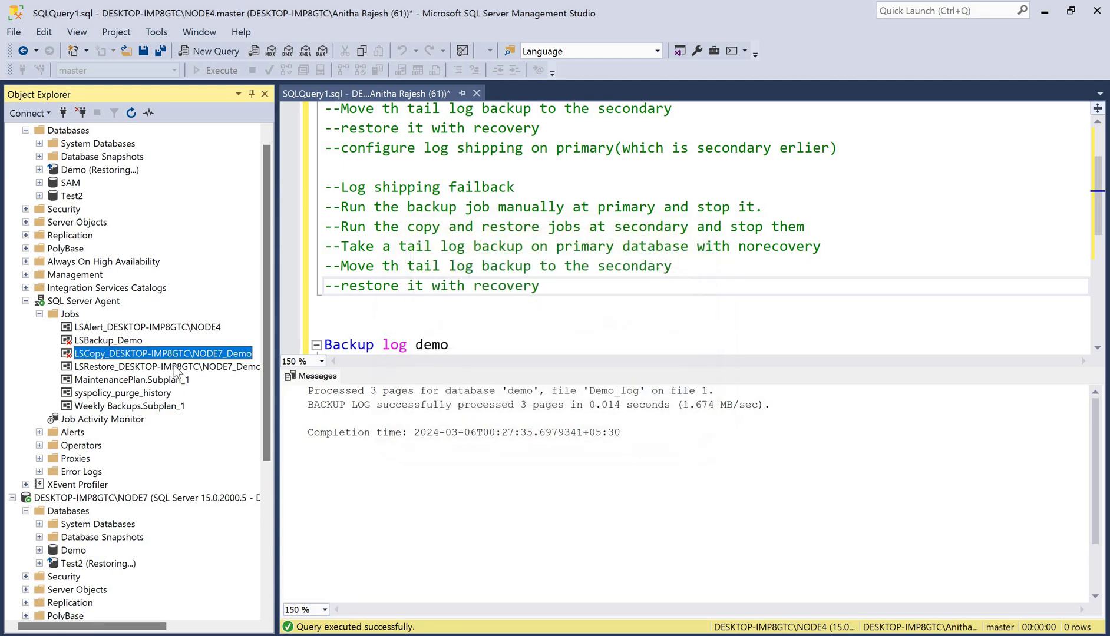
Run the LSRestore_DESKTOP-IMP8GTC\NODE7_Demo job manually on NODE4, and disable the job.
right_click(173, 366)
left_click(250, 390)
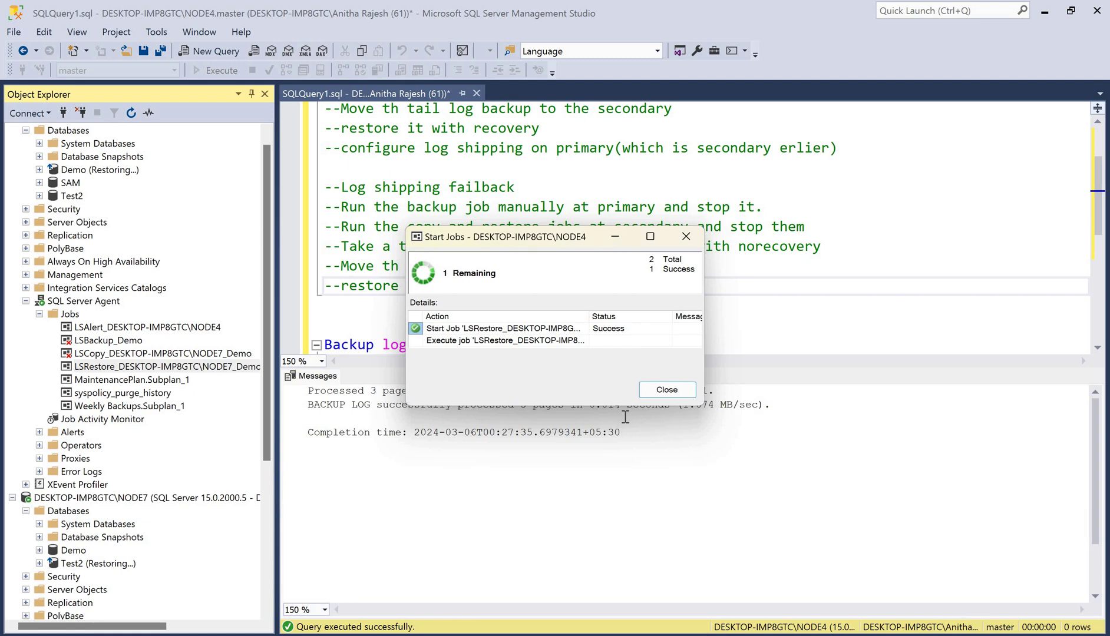
left_click(667, 389)
key("shift+F10")
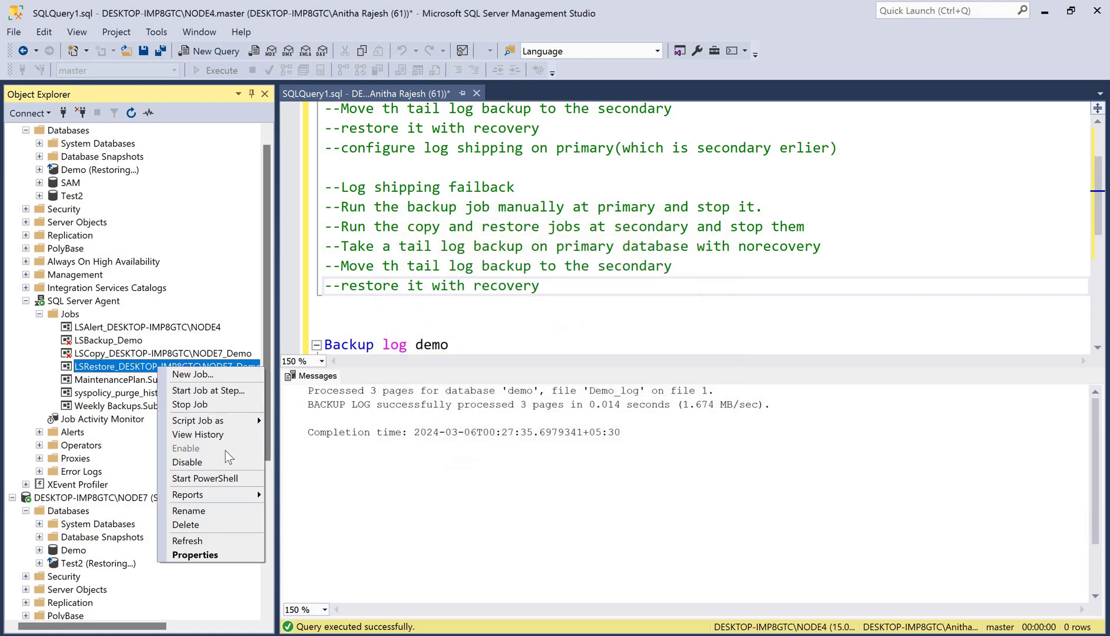
left_click(214, 460)
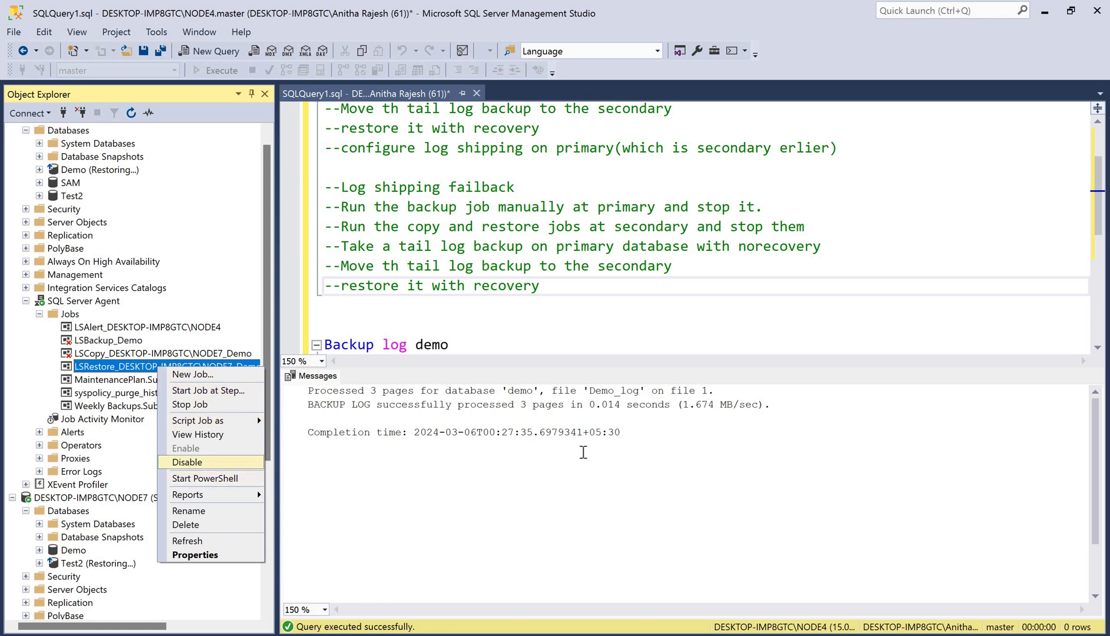
left_click(659, 390)
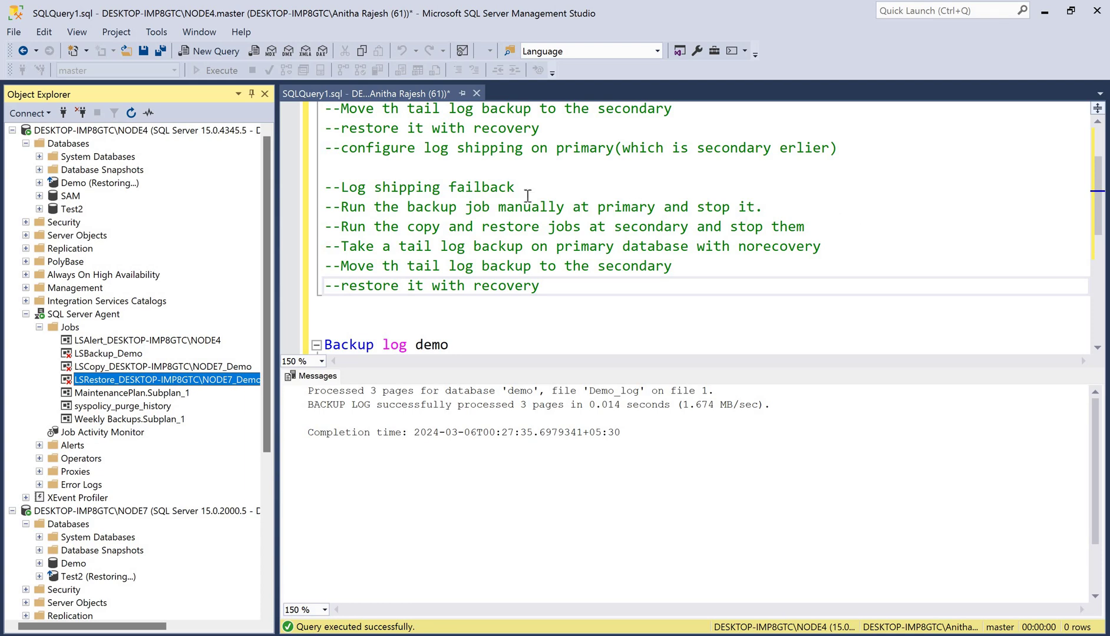
Copy the three-line "Backup log demo" statement from SQLQuery1.sql into a new query connected to NODE7.
left_click_drag(807, 227, 500, 194)
left_click(589, 282)
scroll(270, 238, "down", 4)
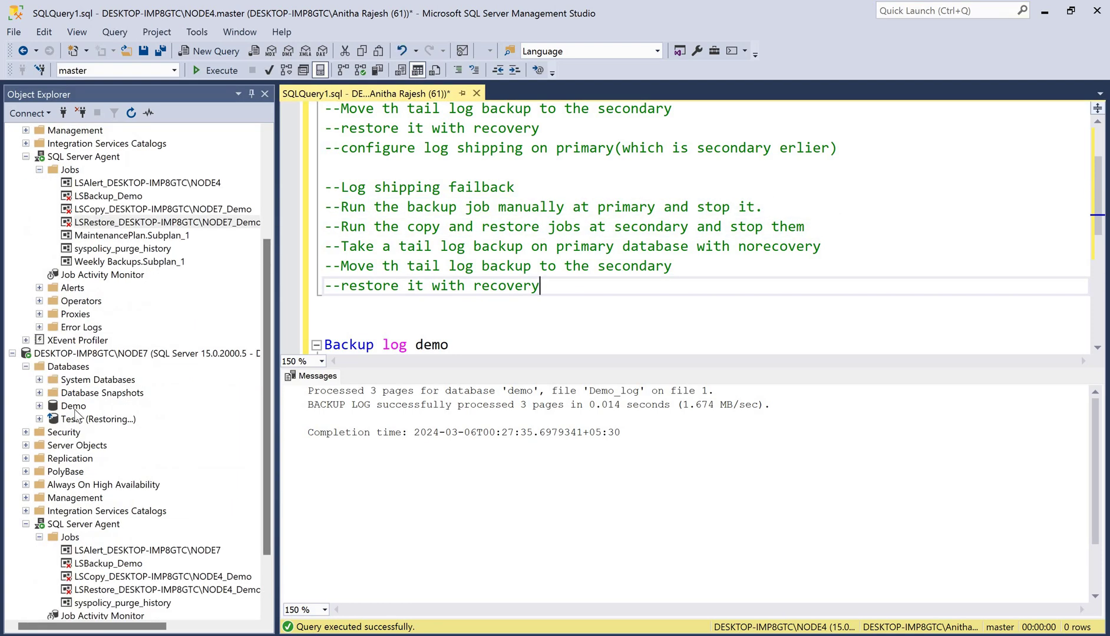
right_click(144, 353)
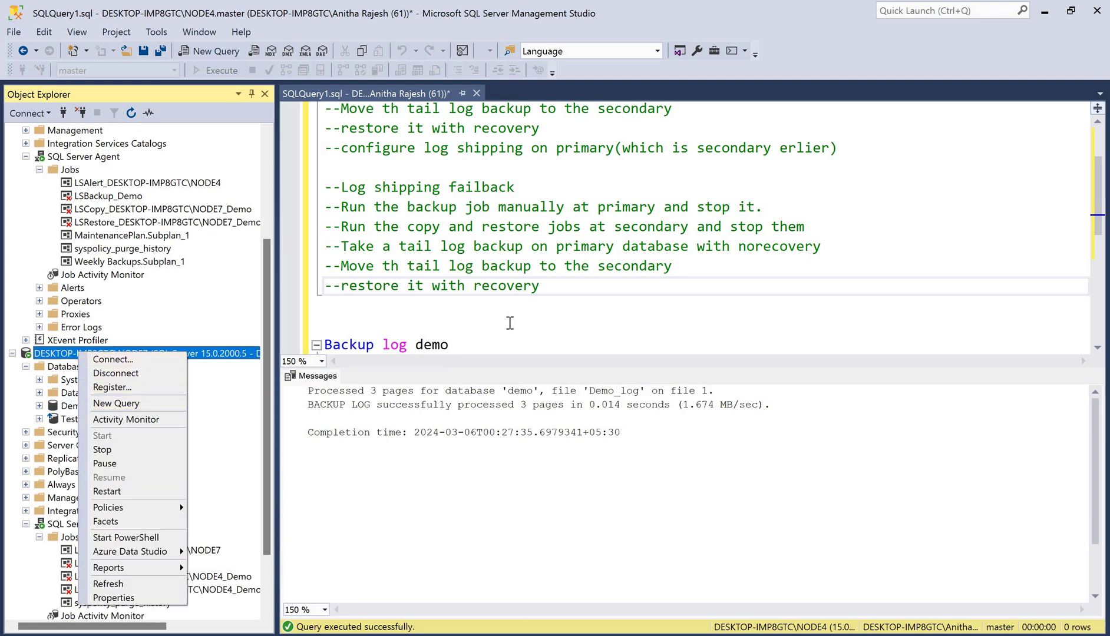
left_click(511, 323)
scroll(560, 277, "down", 2)
left_click_drag(459, 266, 298, 231)
key("ctrl+c")
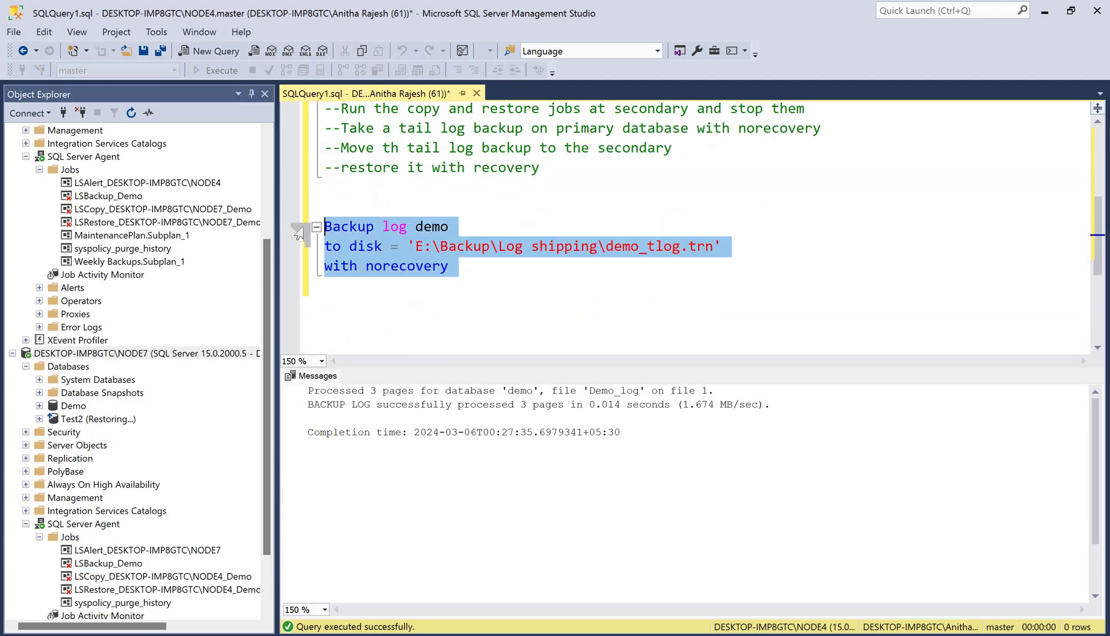
right_click(152, 353)
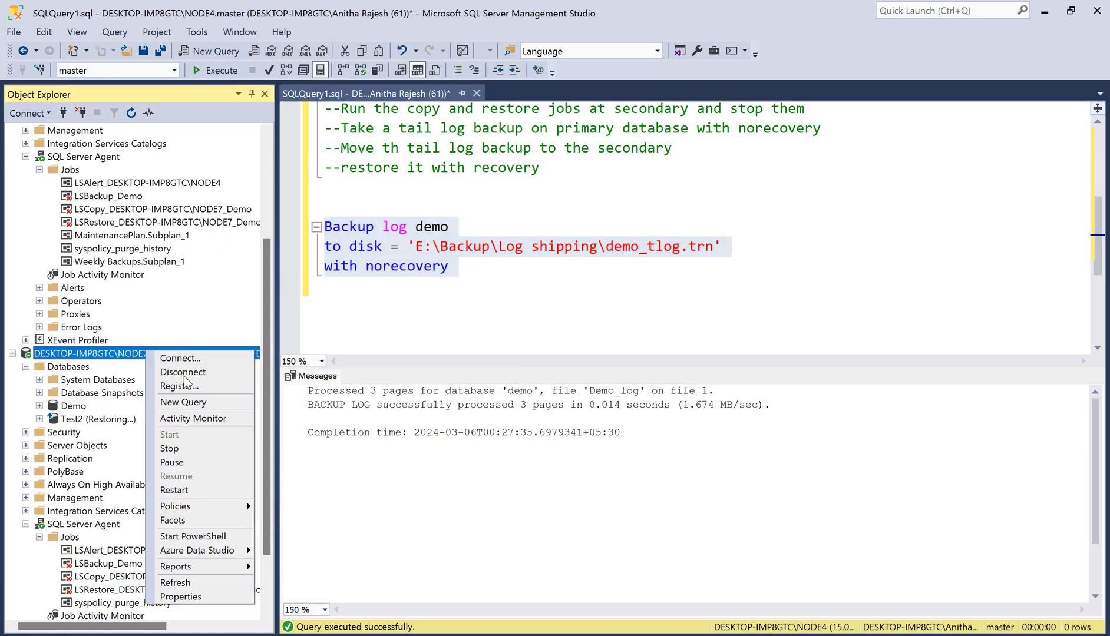
left_click(183, 402)
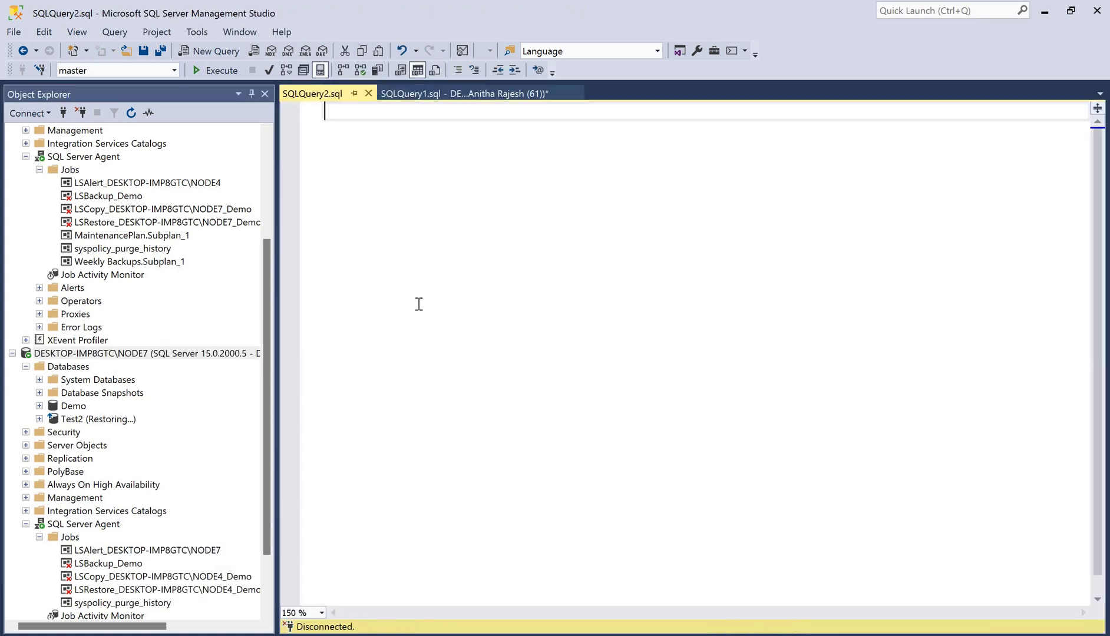
key("ctrl+v")
Change the backup file to demo1_tlog.trn, run the norecovery tail log backup on NODE7, and refresh its Demo database.
left_click(642, 131)
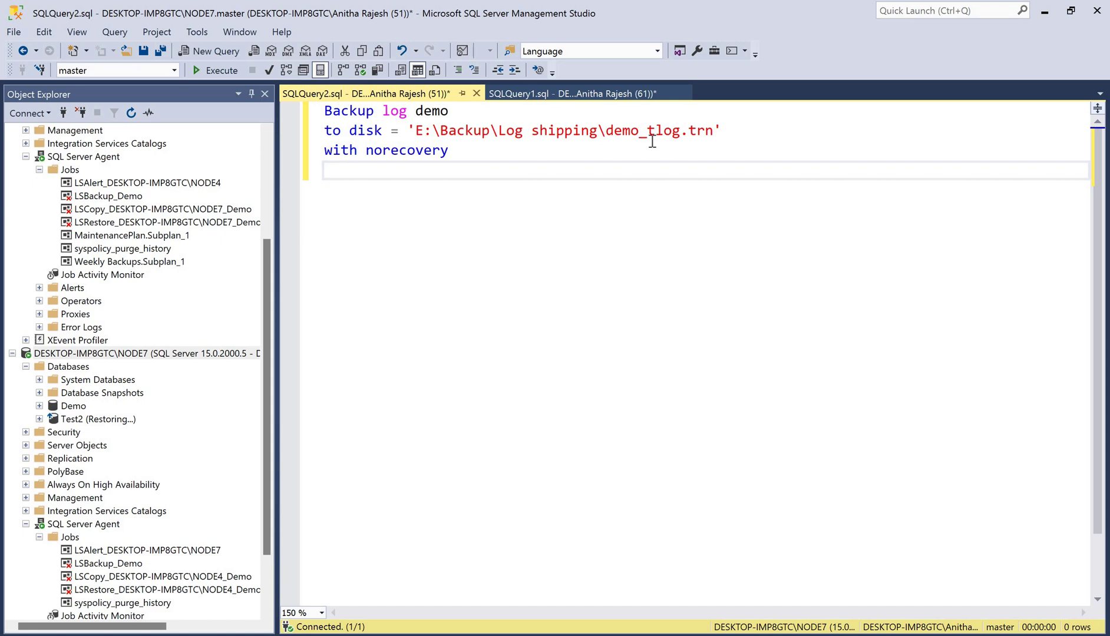
type("1")
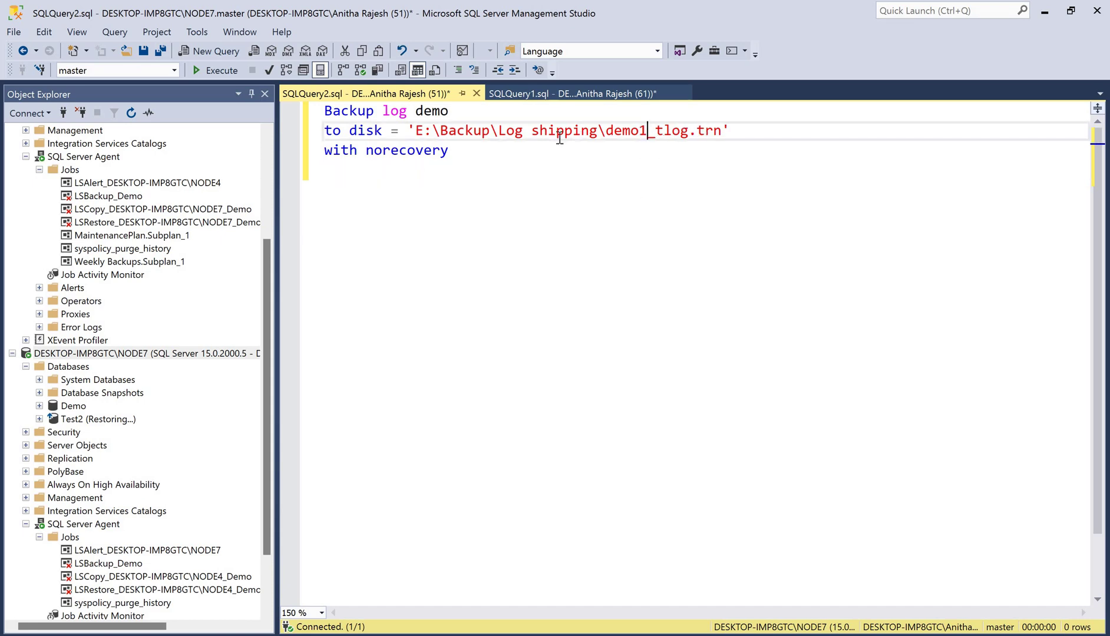
key("ctrl+a")
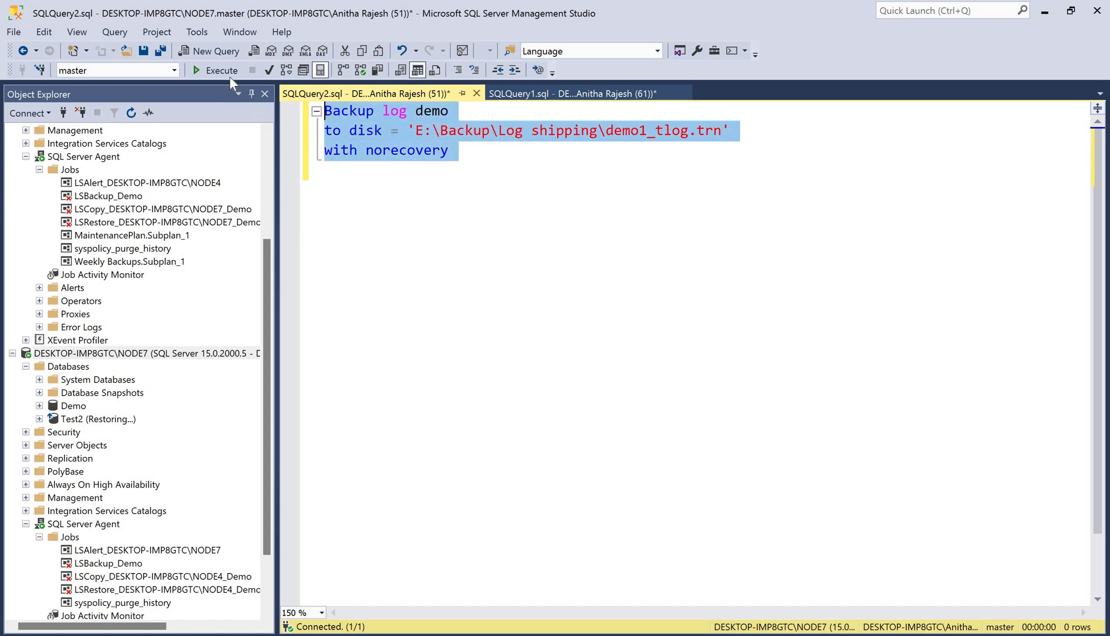
left_click(229, 76)
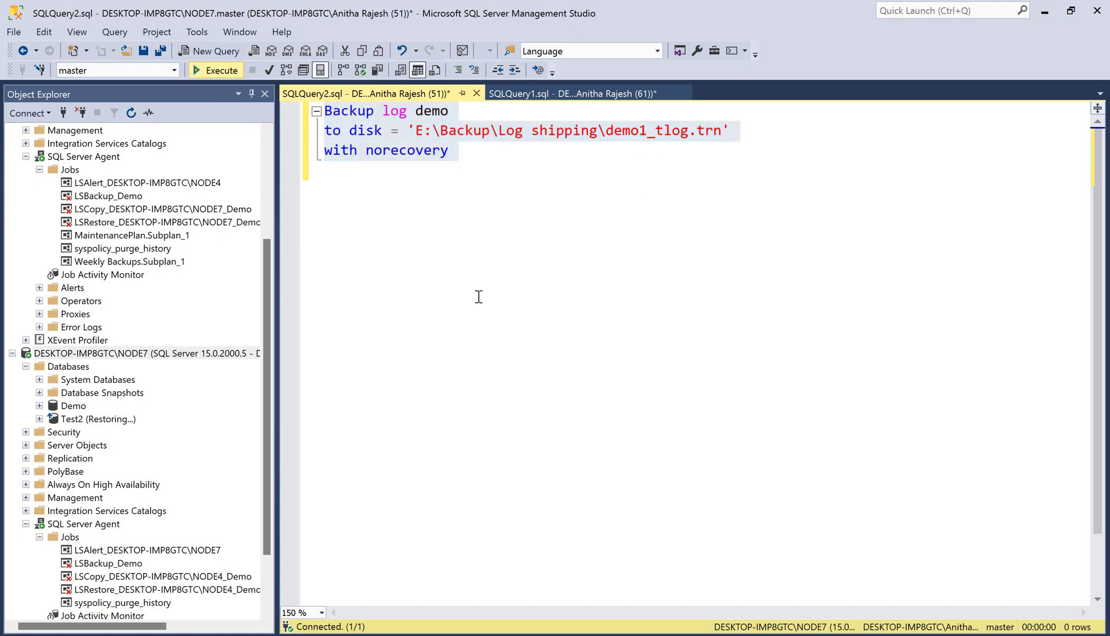
right_click(81, 406)
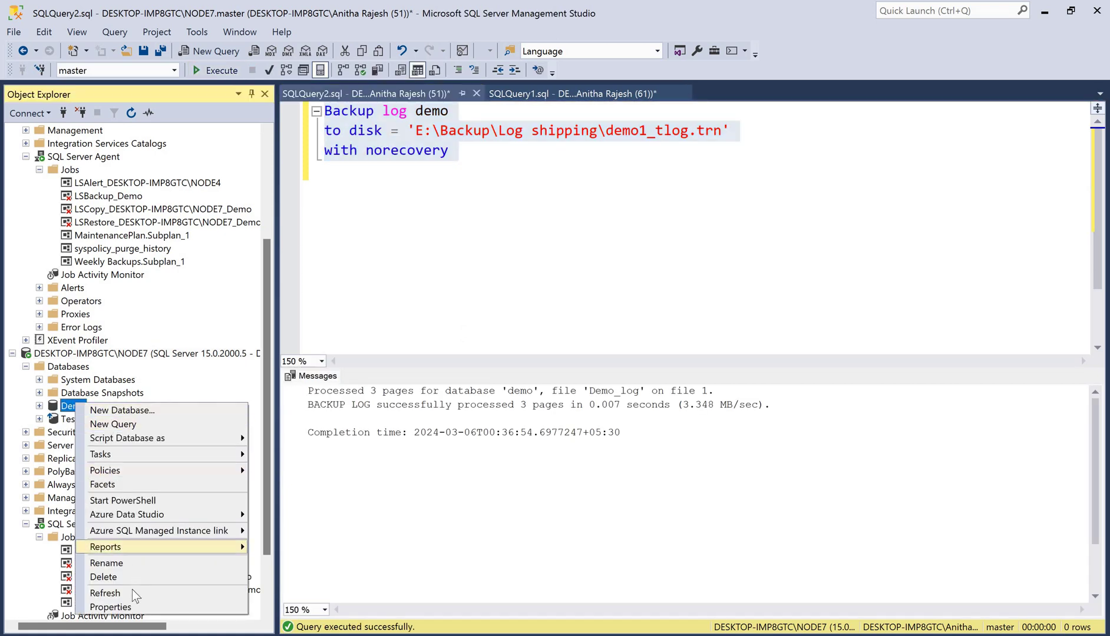
left_click(132, 591)
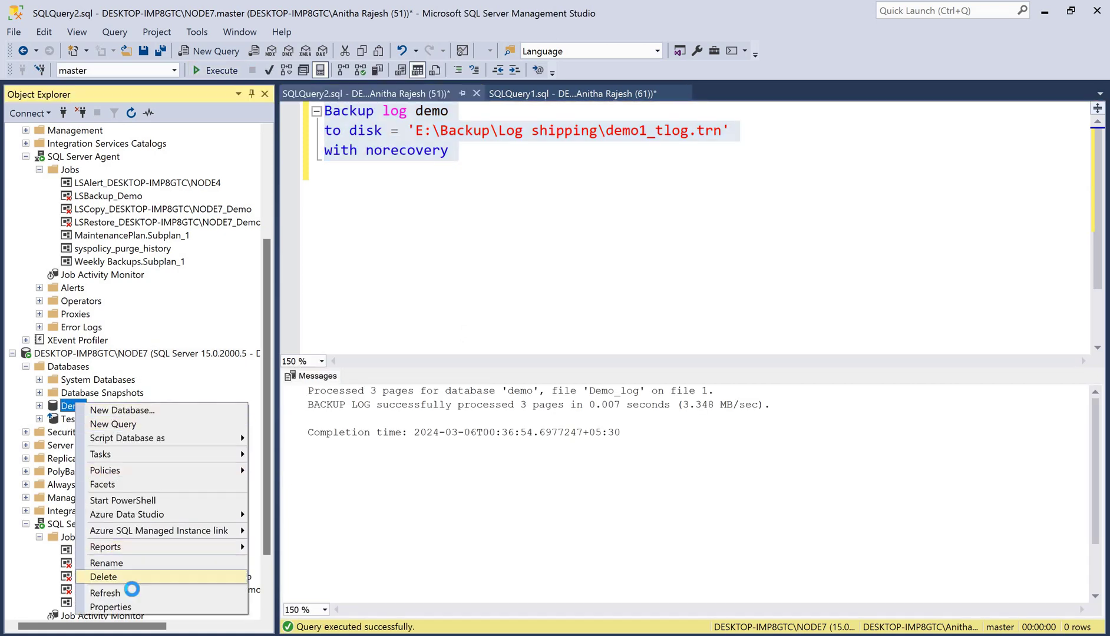
Start a database restore for Demo on NODE4 with a device as the source.
left_click(543, 94)
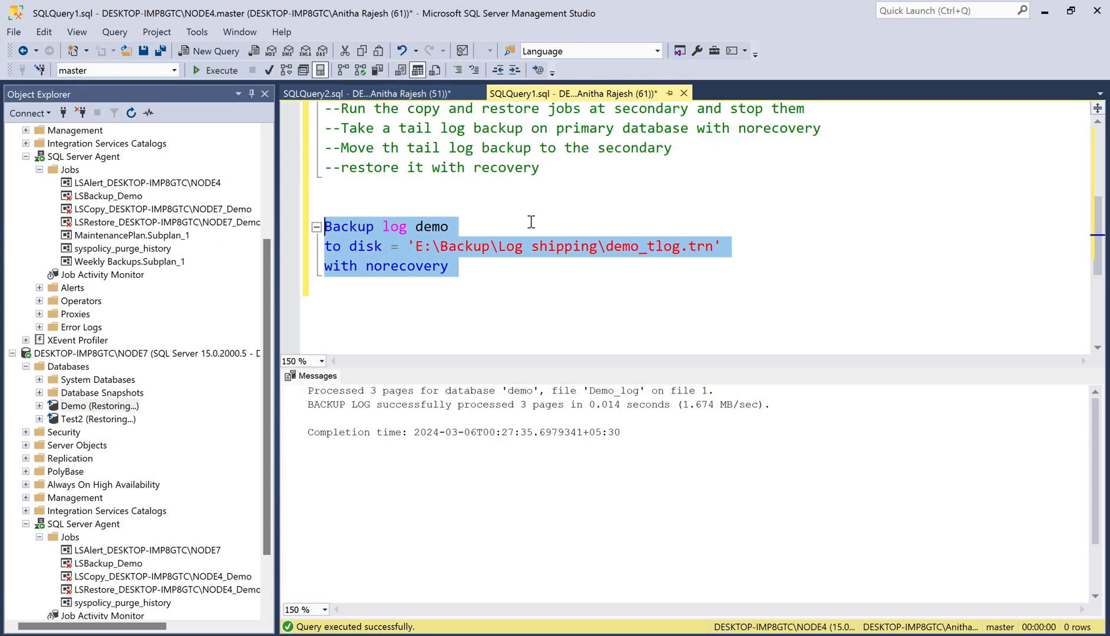
left_click(531, 197)
scroll(530, 212, "up", 2)
scroll(89, 183, "up", 4)
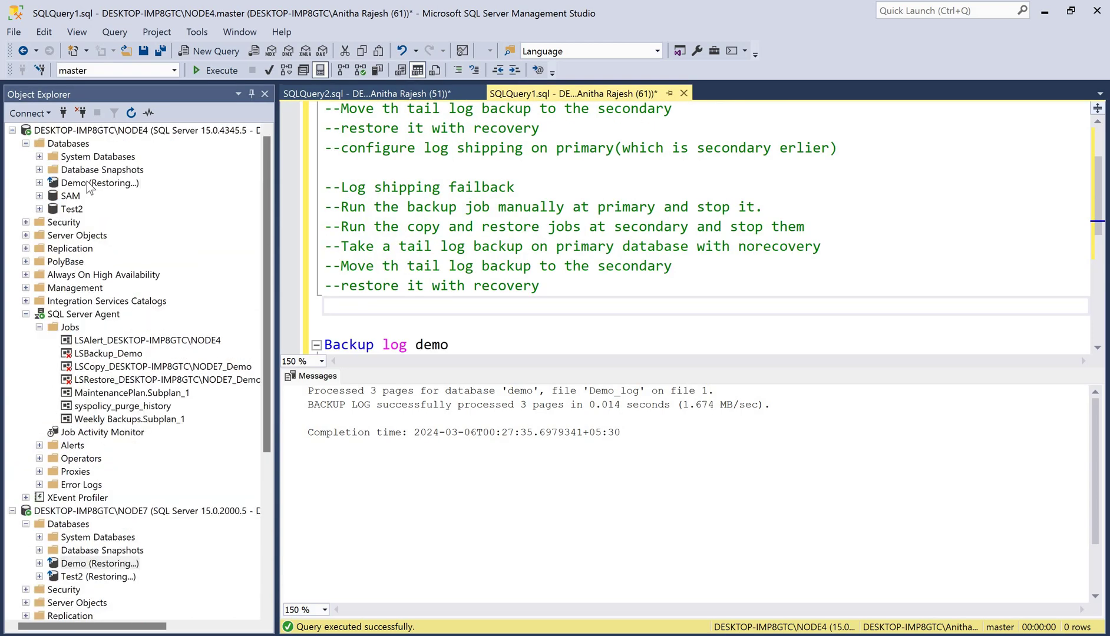
right_click(88, 183)
mouse_move(188, 232)
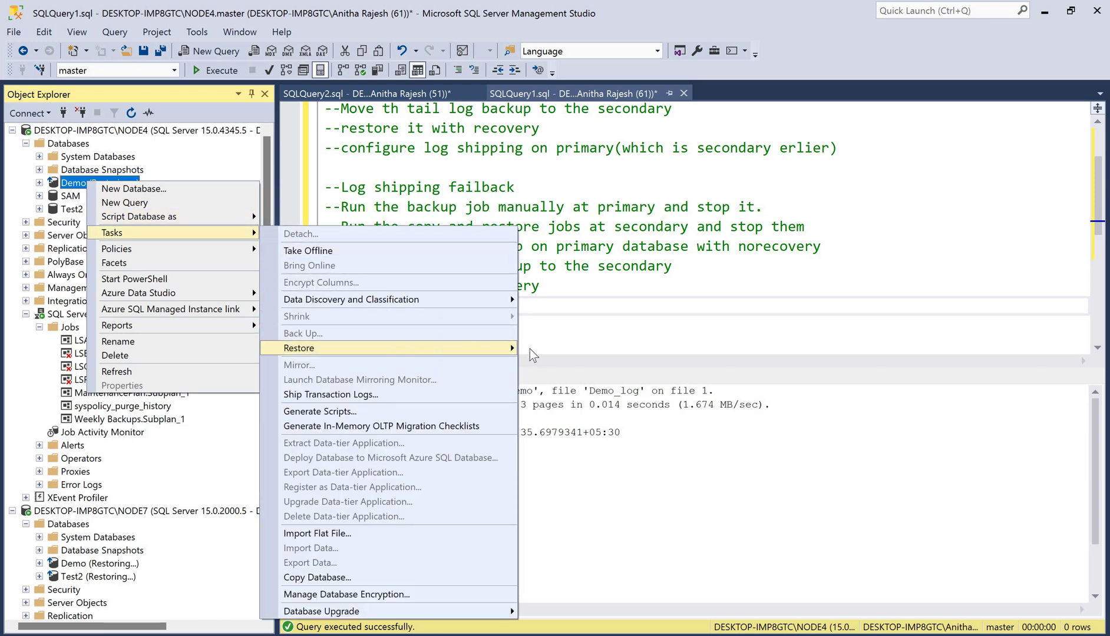
left_click(551, 350)
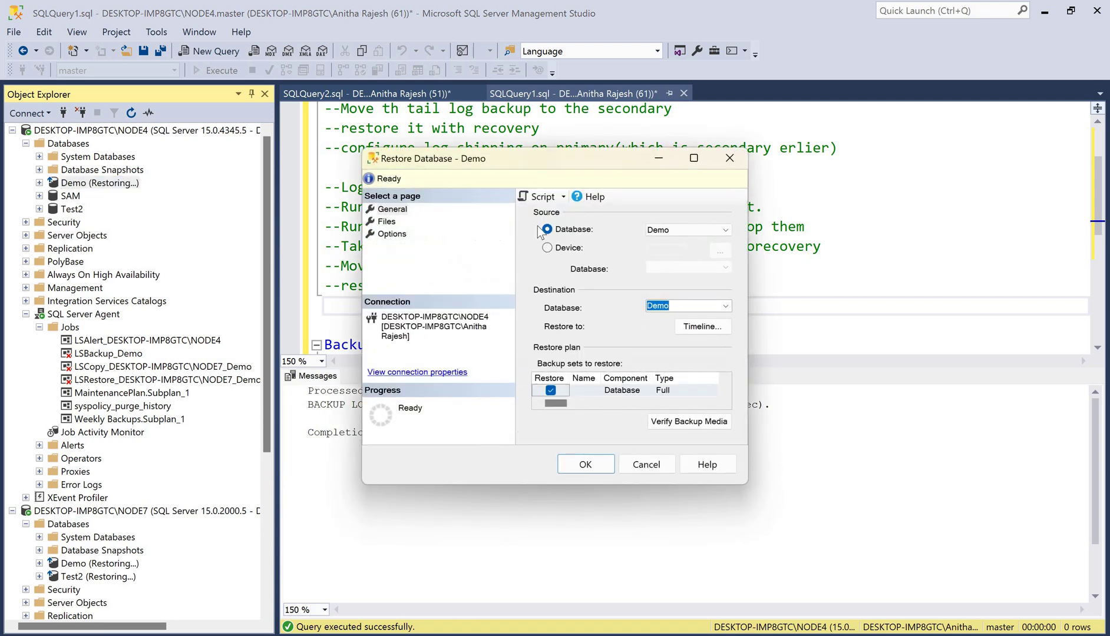
key("alt+d")
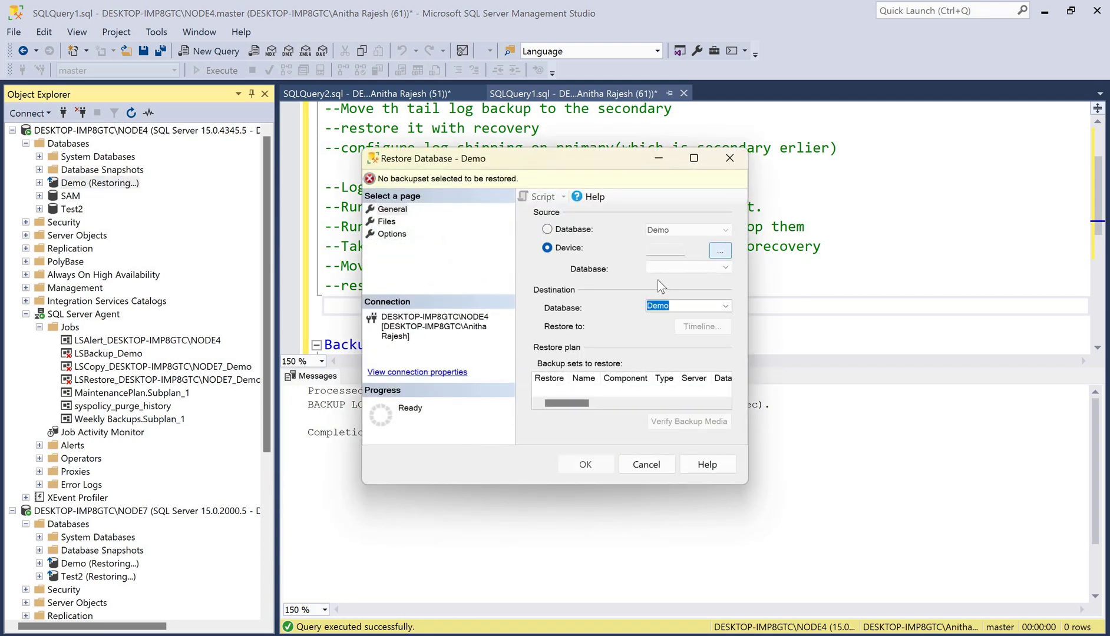
Add E:\Backup\Log shipping\demo1_tlog.trn as the backup media for the Demo restore.
left_click(720, 250)
left_click(684, 278)
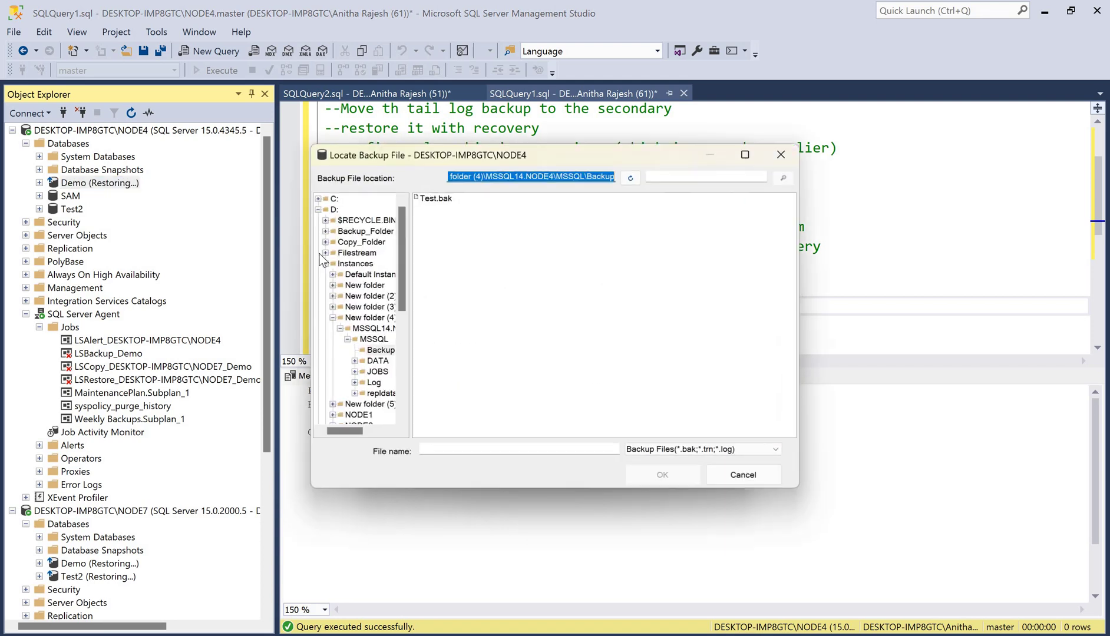
left_click(323, 211)
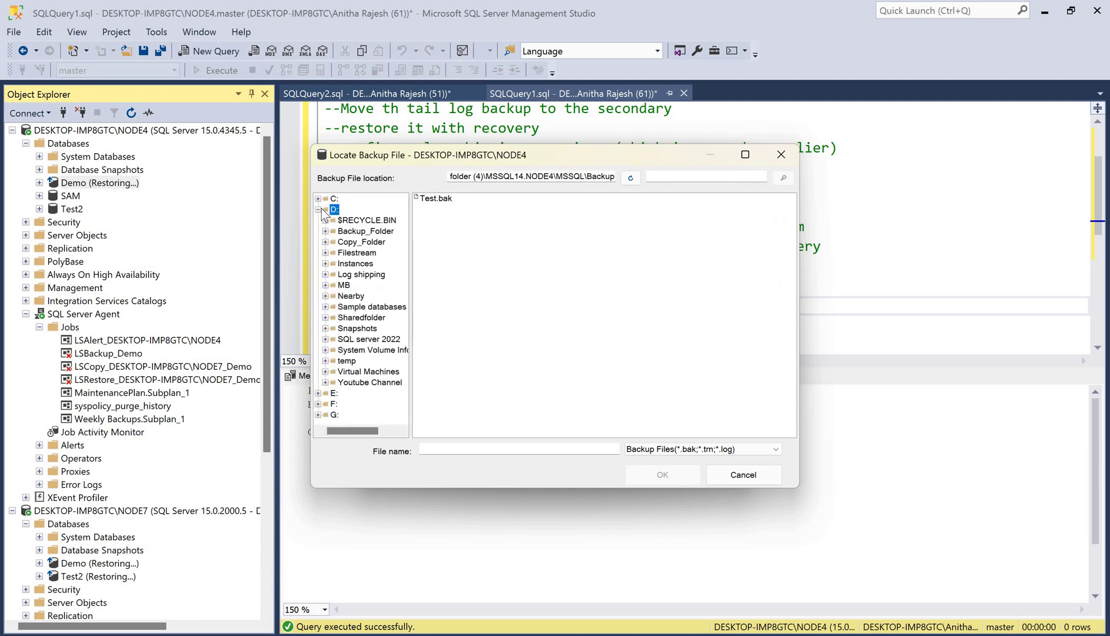
left_click(319, 210)
left_click(334, 220)
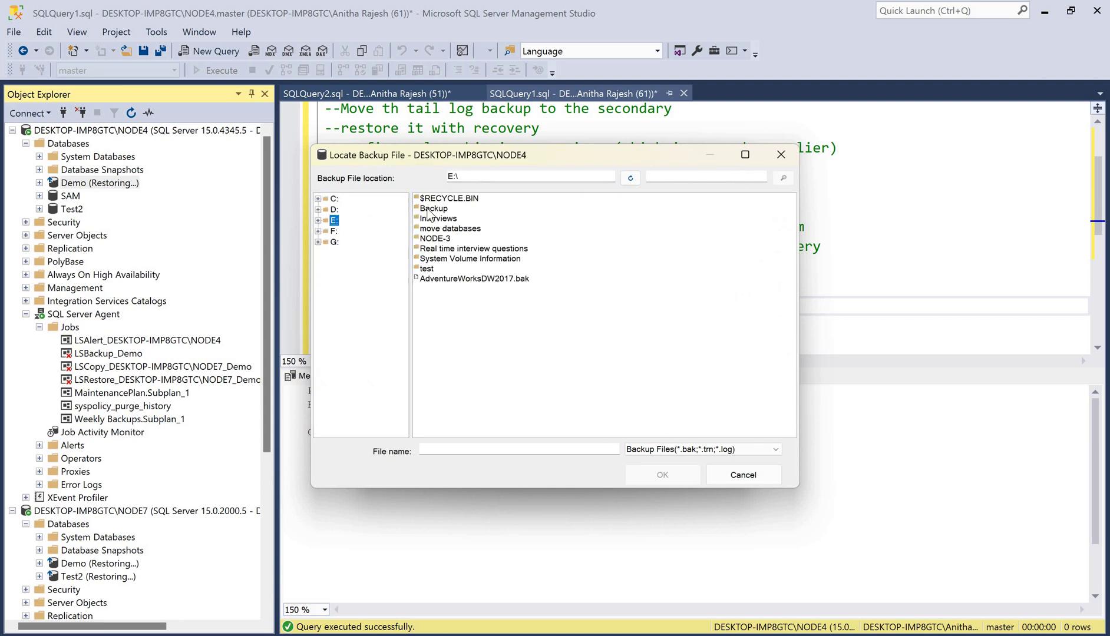
double_click(428, 209)
double_click(448, 199)
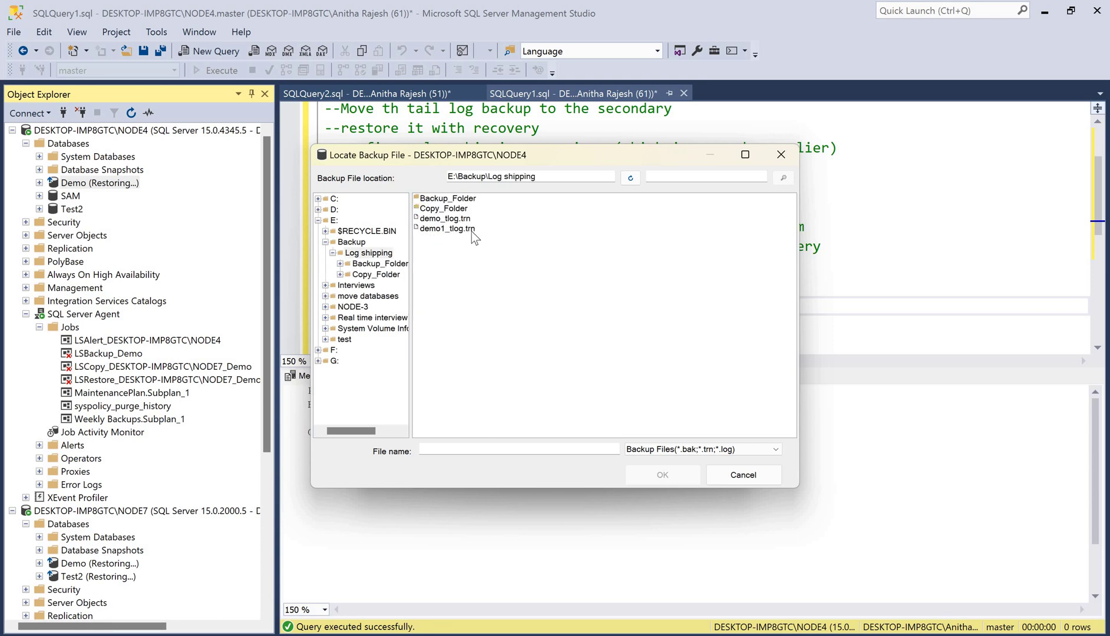
left_click(447, 229)
left_click(672, 475)
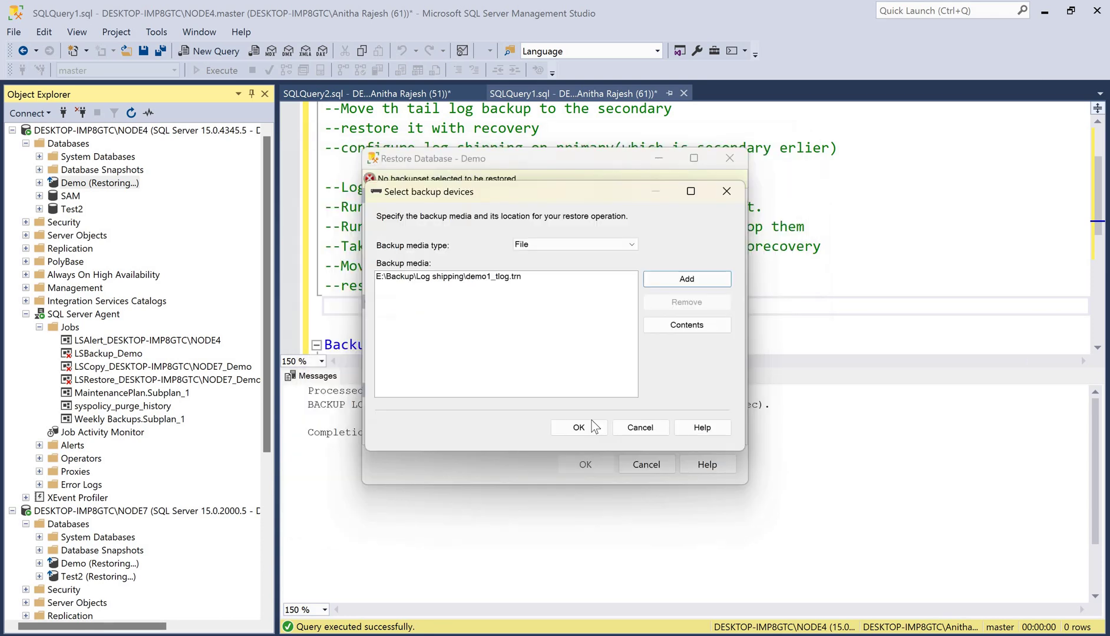
left_click(579, 427)
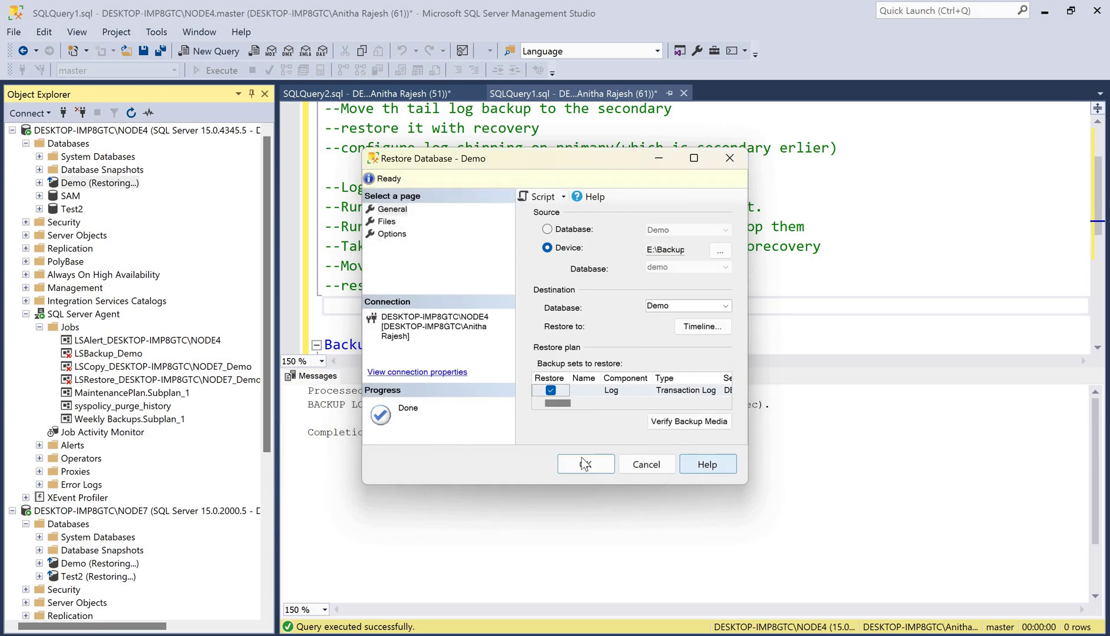
Run the restore of the Demo database on NODE4 from the selected transaction log backup and dismiss the completion message.
left_click(585, 465)
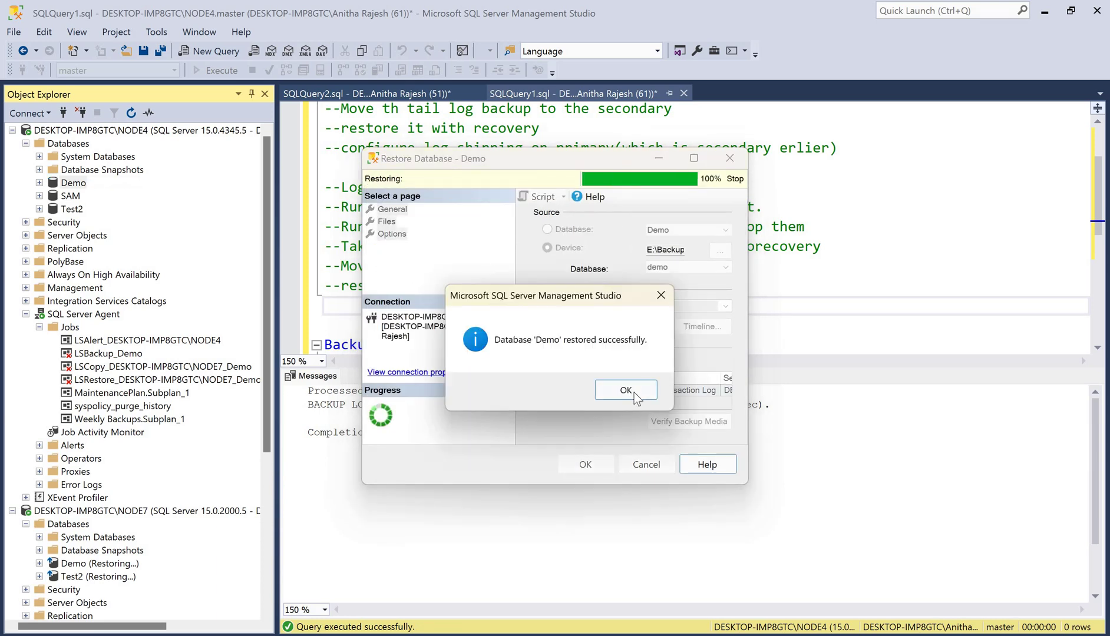
key("Return")
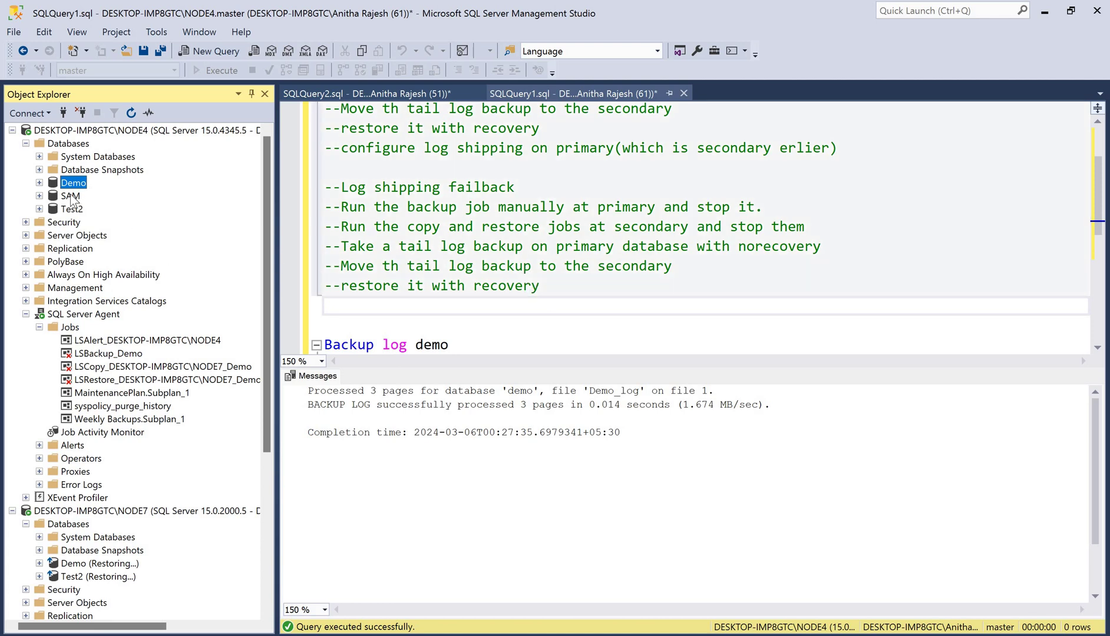
Add the comment line "--enable the jobs" at the end of the log shipping failback notes in SQLQuery1.sql.
left_click(558, 287)
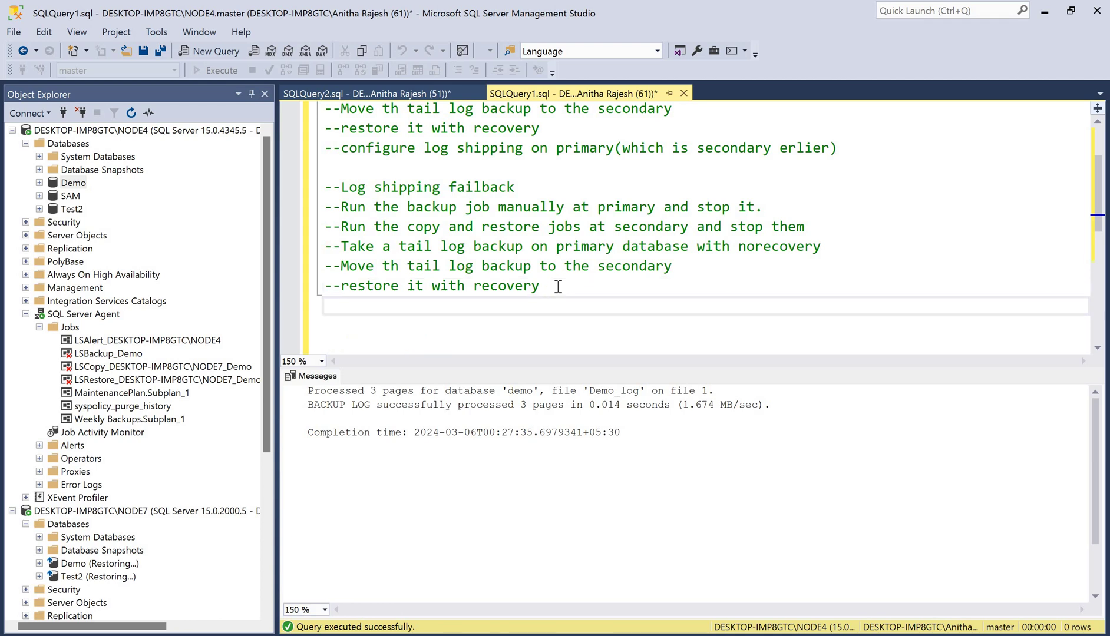
type("--en")
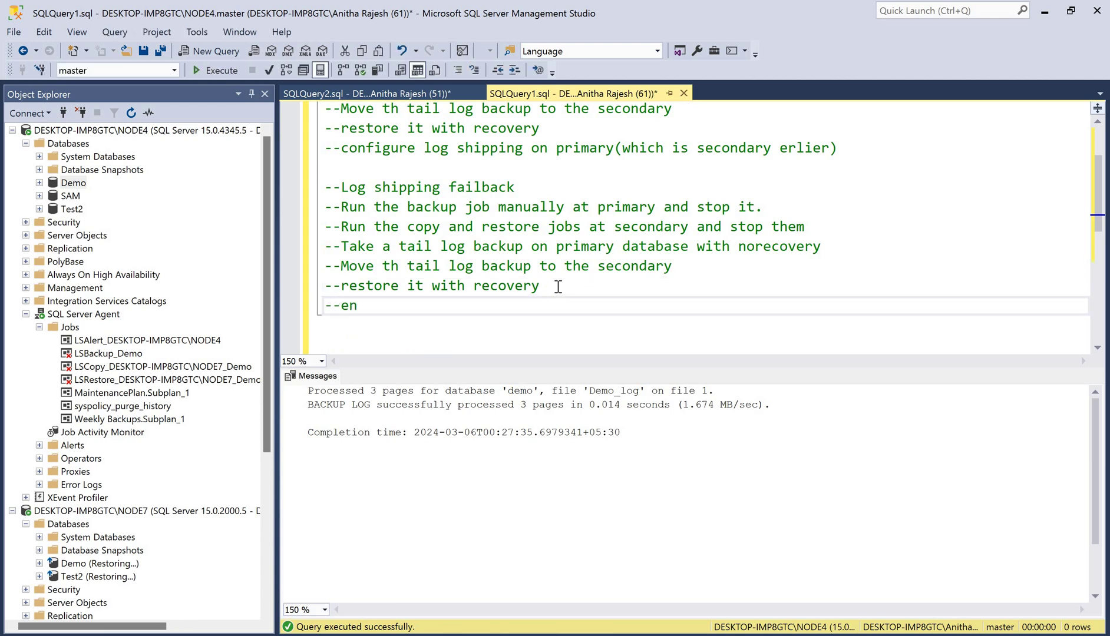
type("able the jobs")
key("Return")
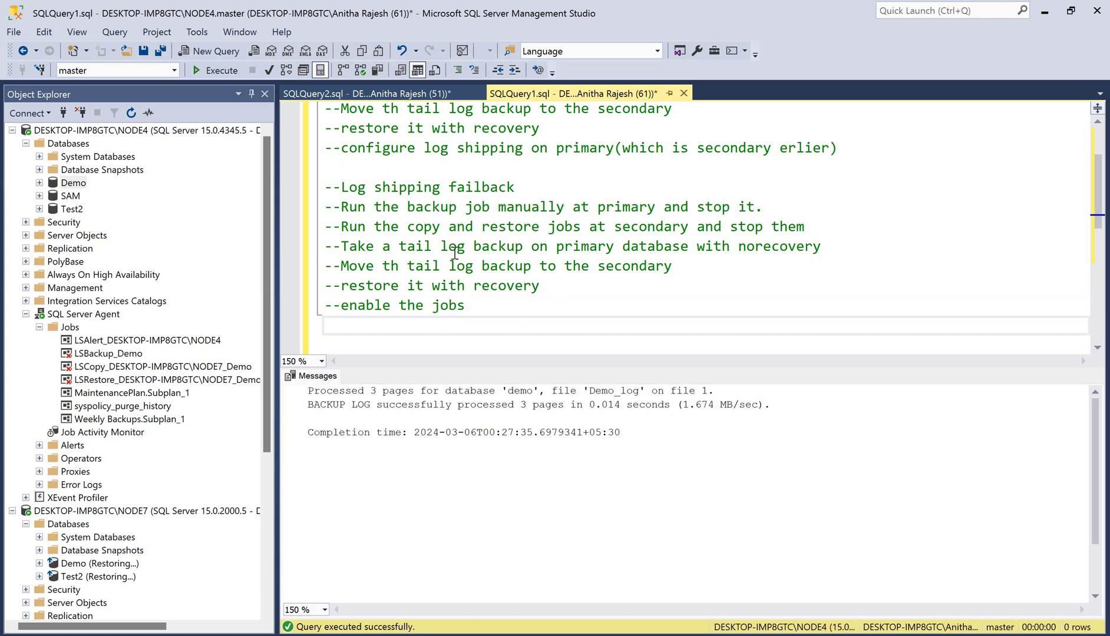
Enable the LSBackup_Demo job in the transaction log backup settings of NODE4's Demo database.
right_click(75, 187)
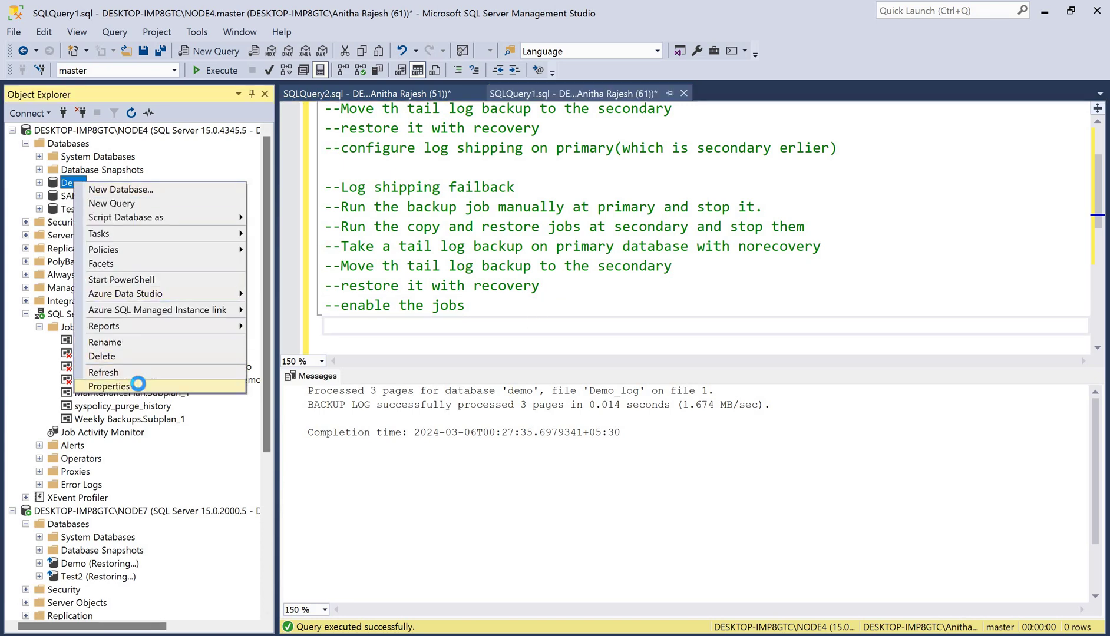
left_click(141, 386)
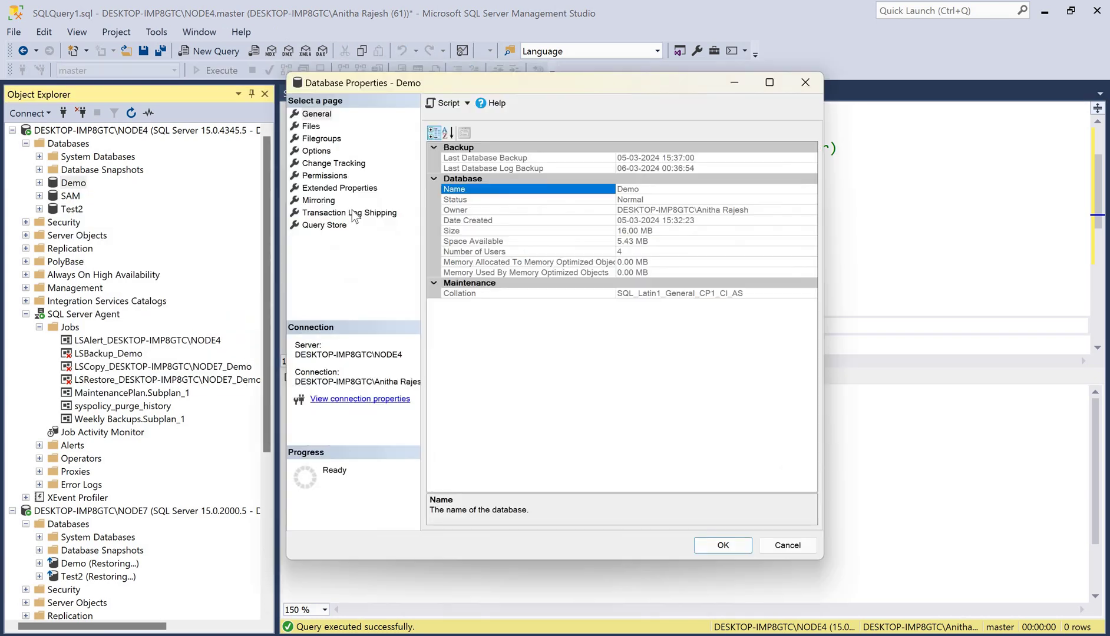
left_click(349, 212)
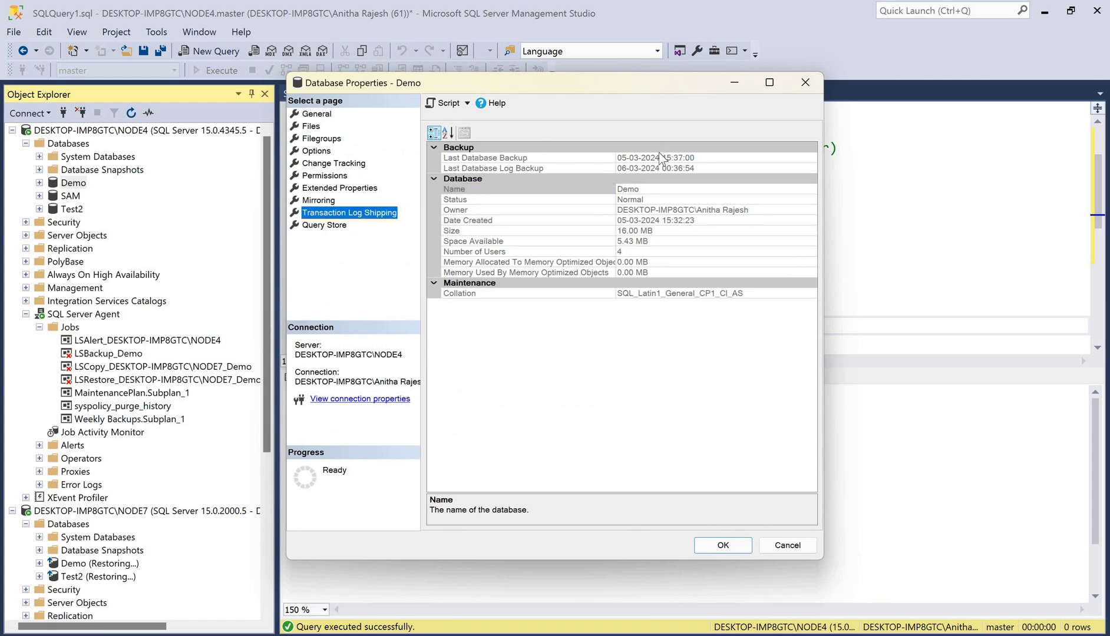
left_click(508, 181)
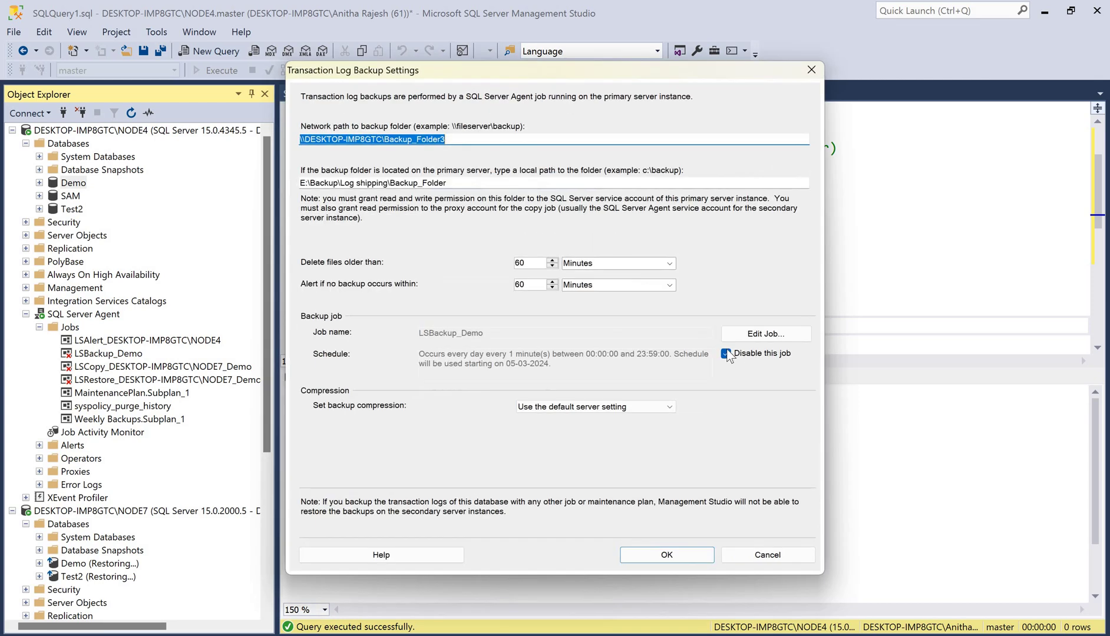
left_click(726, 354)
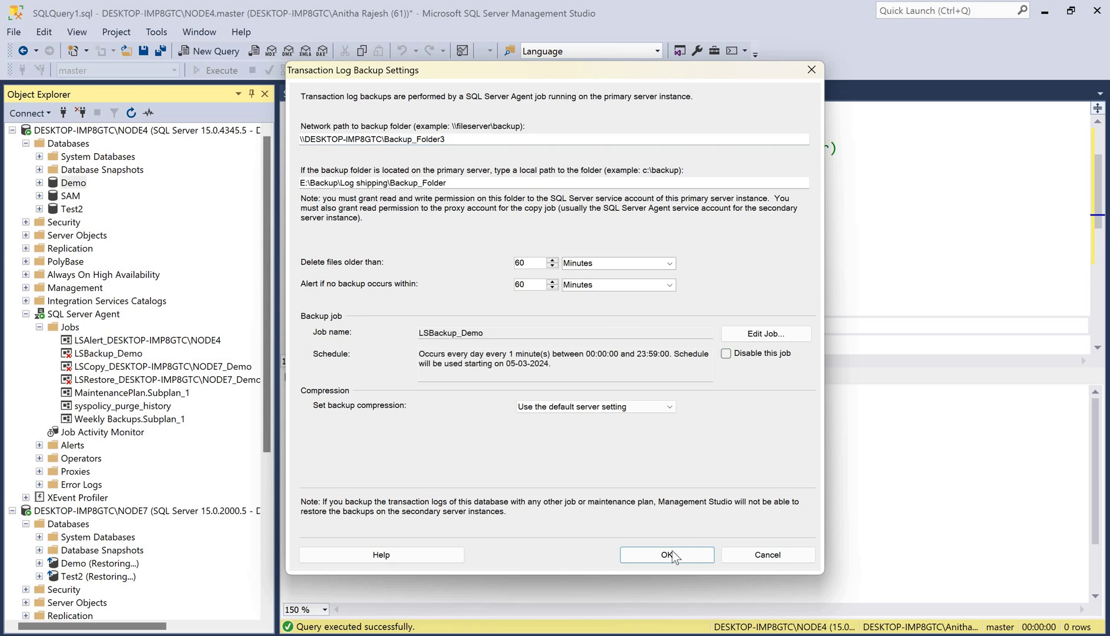
left_click(667, 556)
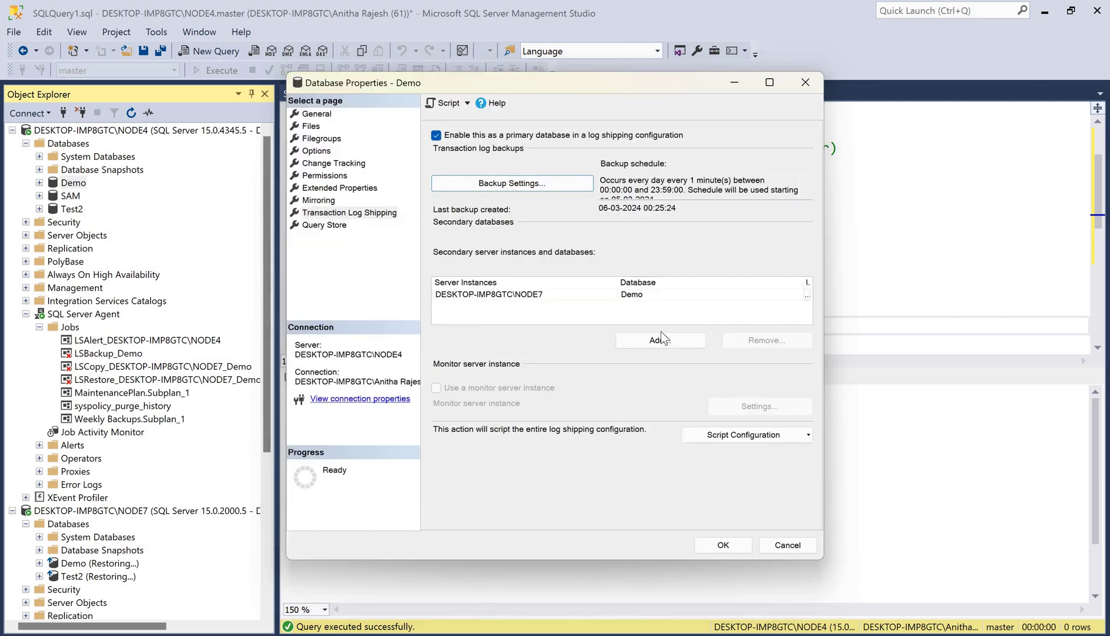
Enable the copy and restore jobs for the NODE7 secondary Demo database and save the log shipping configuration.
left_click(805, 297)
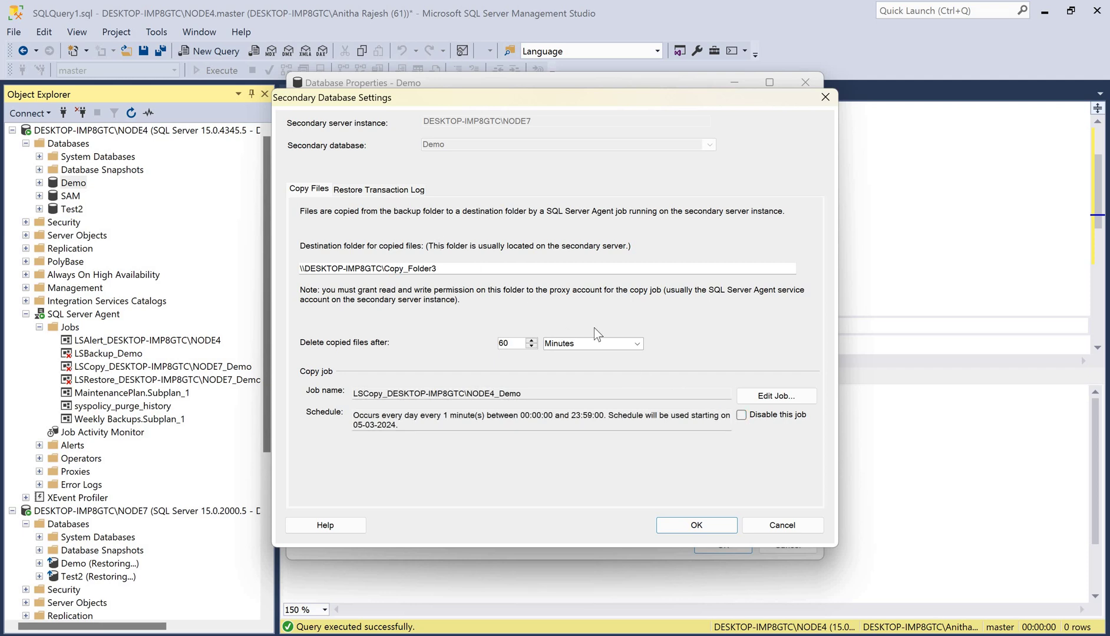
key("ctrl+Tab")
left_click(650, 411)
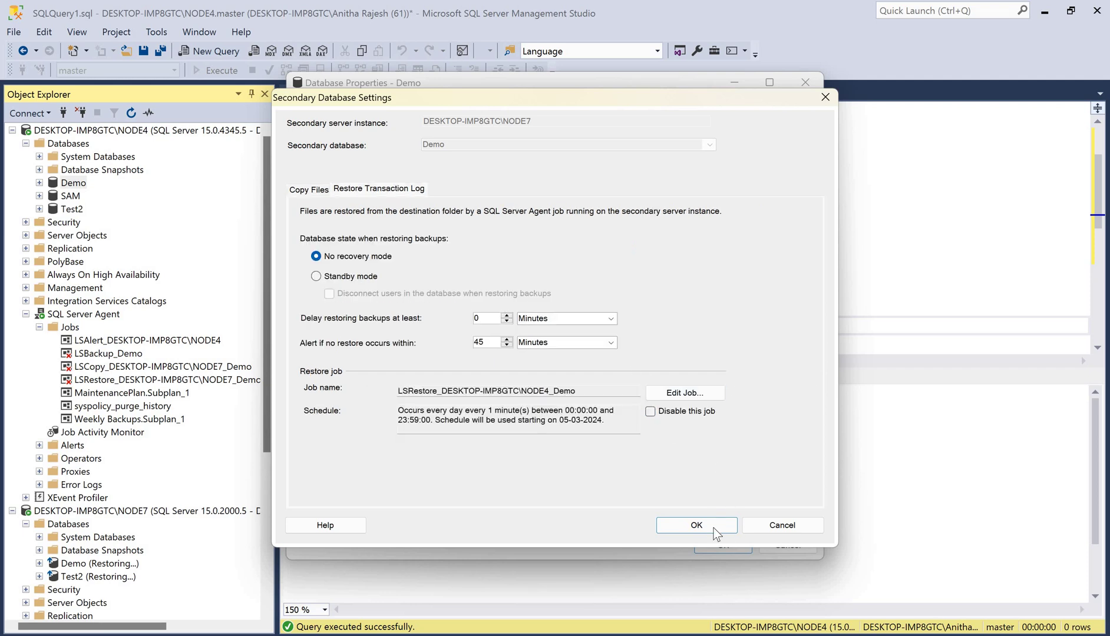
left_click(713, 528)
left_click(722, 543)
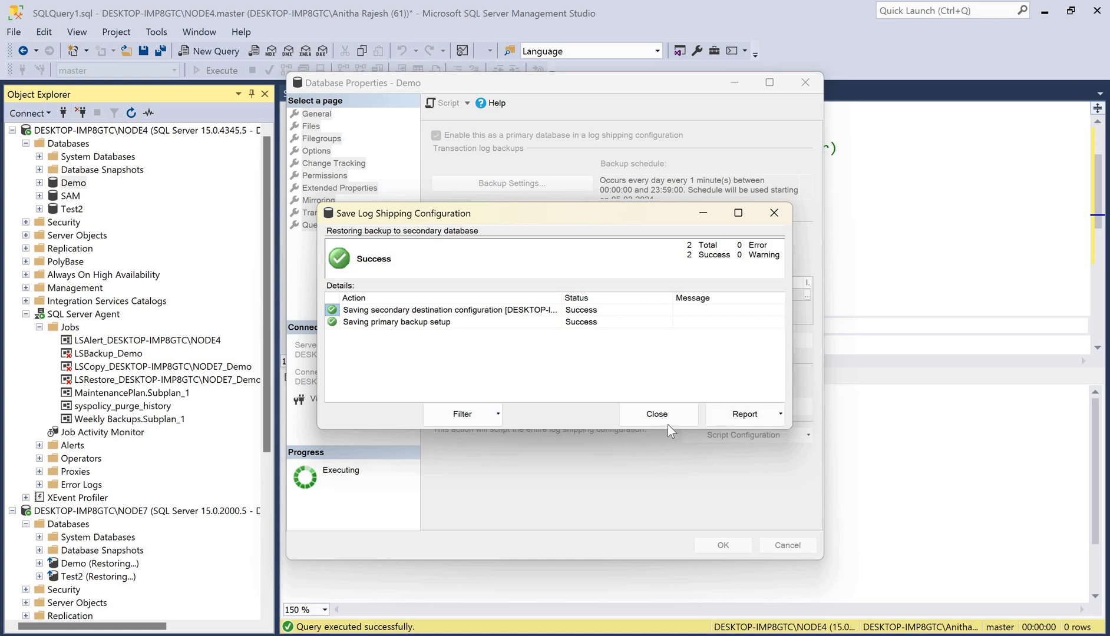
left_click(660, 415)
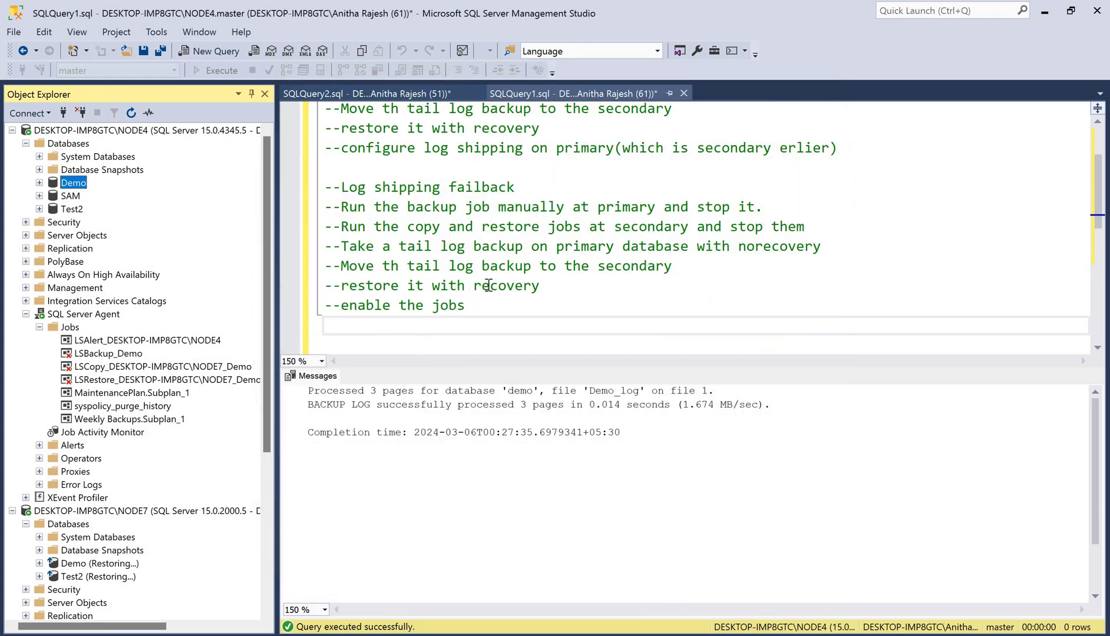
Hide the query results pane and review the full failover and failback notes in SQLQuery1.sql.
scroll(490, 285, "up", 2)
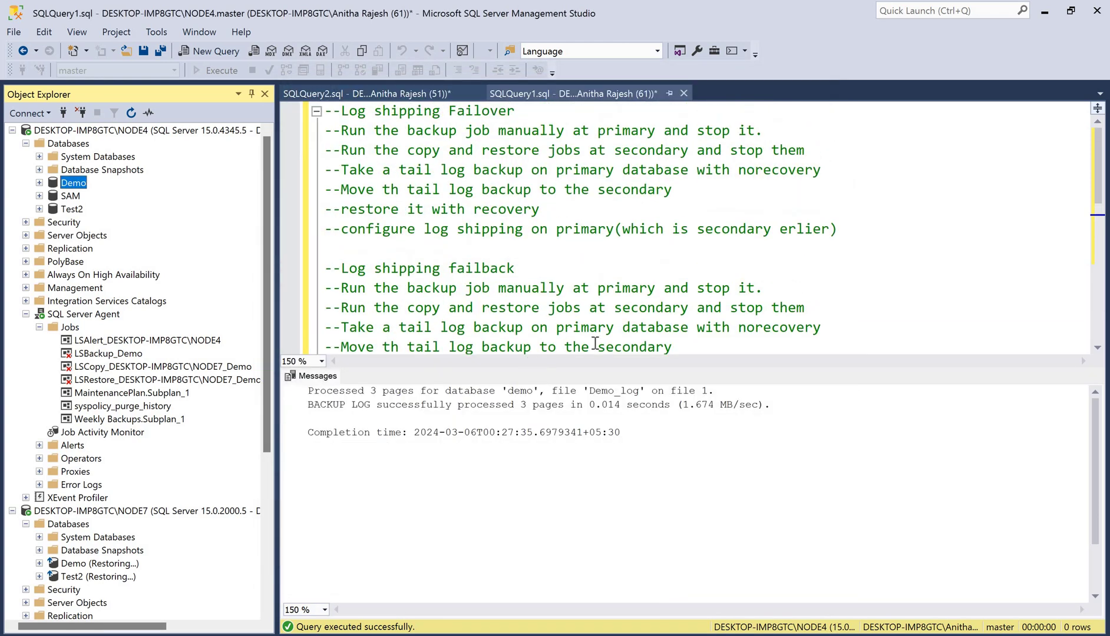
left_click(738, 325)
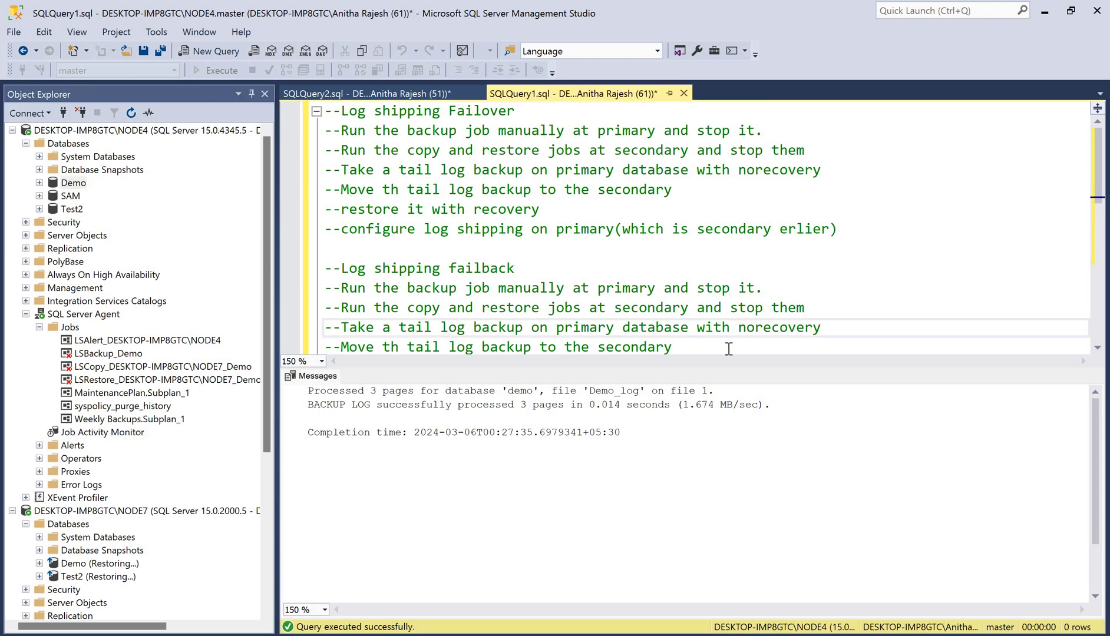
key("ctrl+r")
left_click(537, 229)
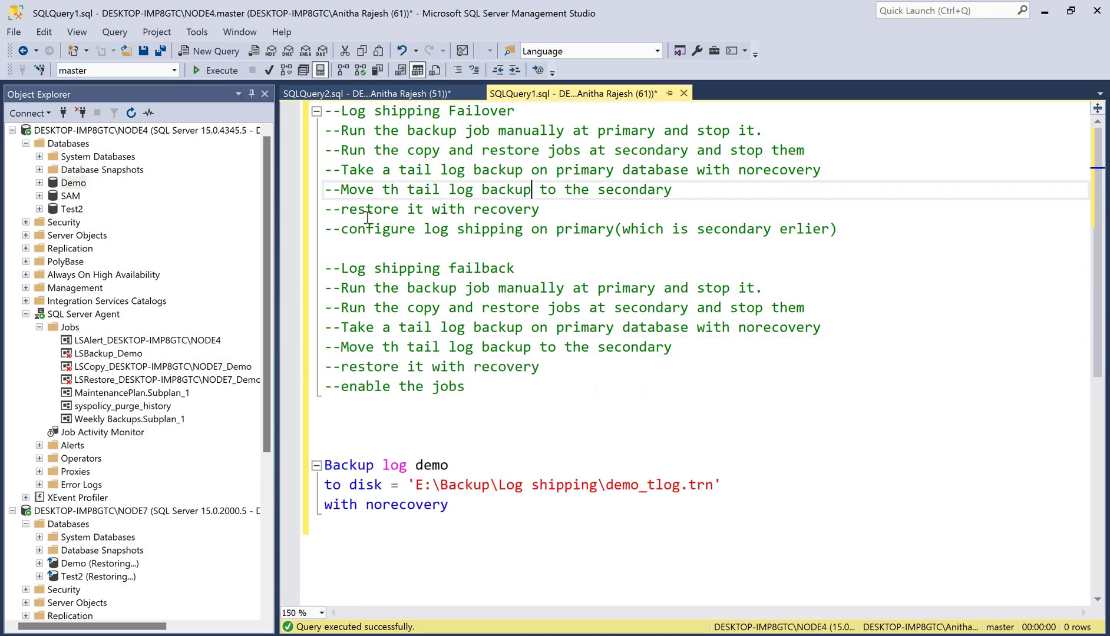
right_click(92, 133)
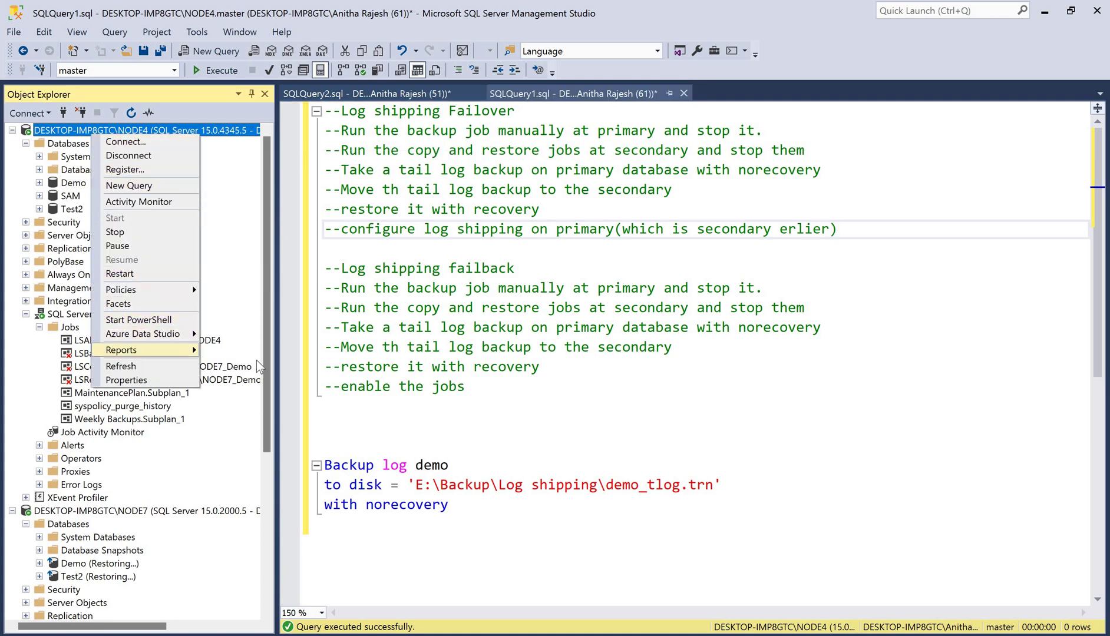
left_click(169, 134)
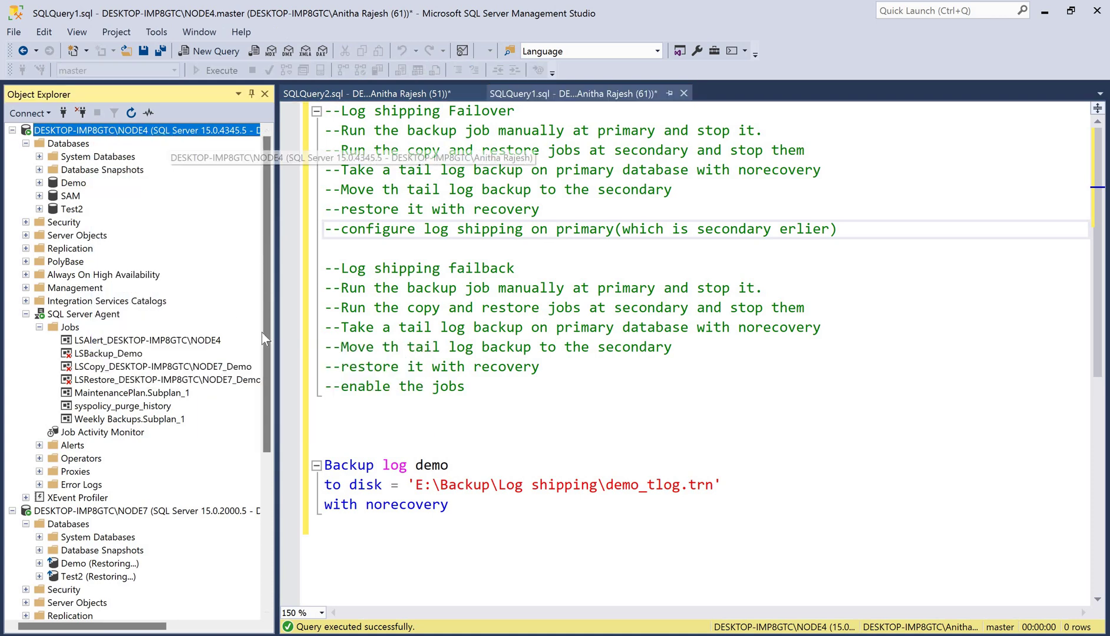
right_click(170, 131)
mouse_move(196, 345)
left_click(333, 327)
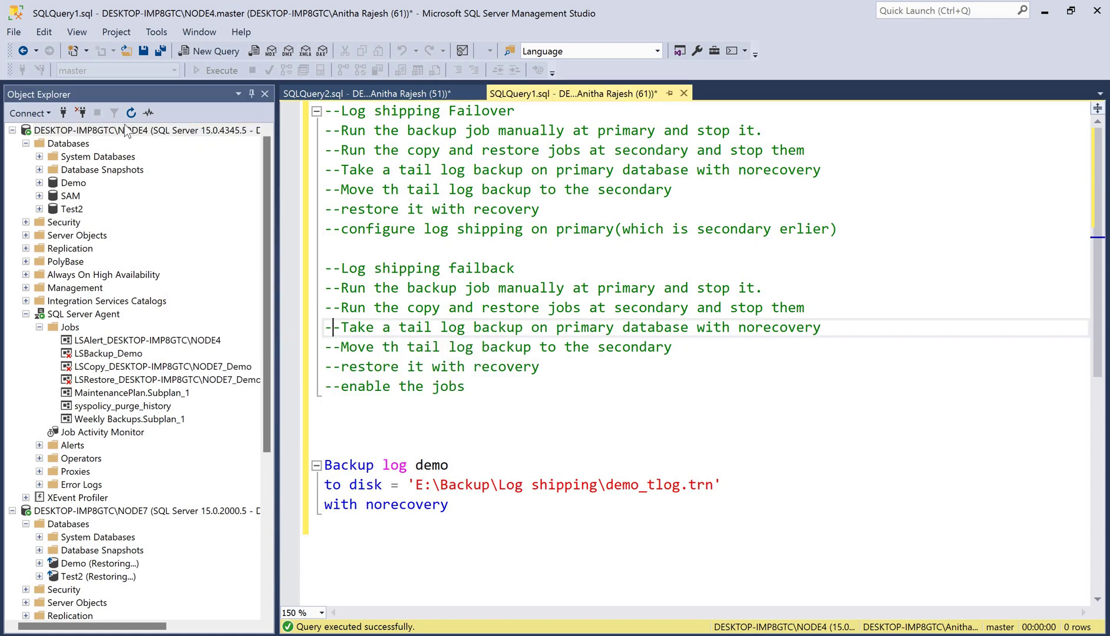
Open the Transaction Log Shipping Status report for NODE4 and examine the last backup, copied and restored file columns.
right_click(124, 126)
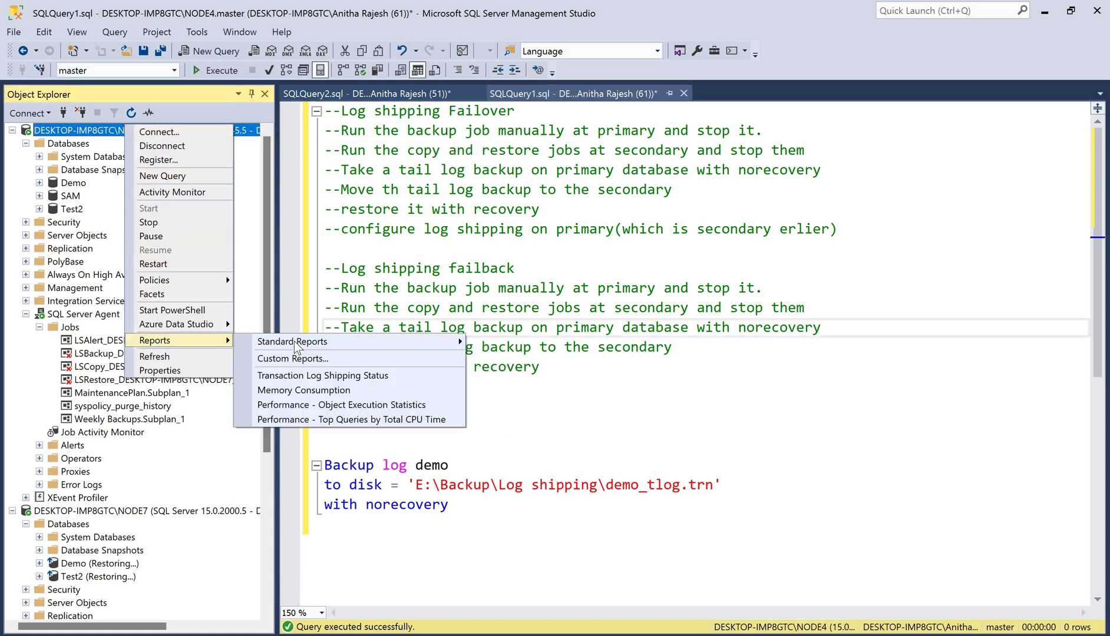
mouse_move(306, 341)
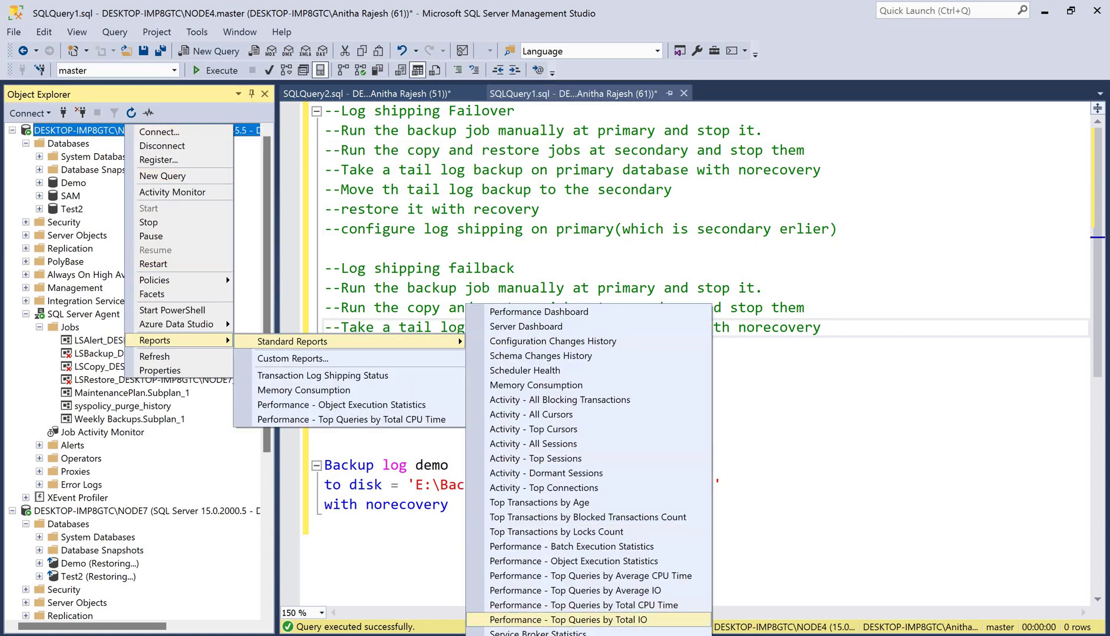
left_click(593, 512)
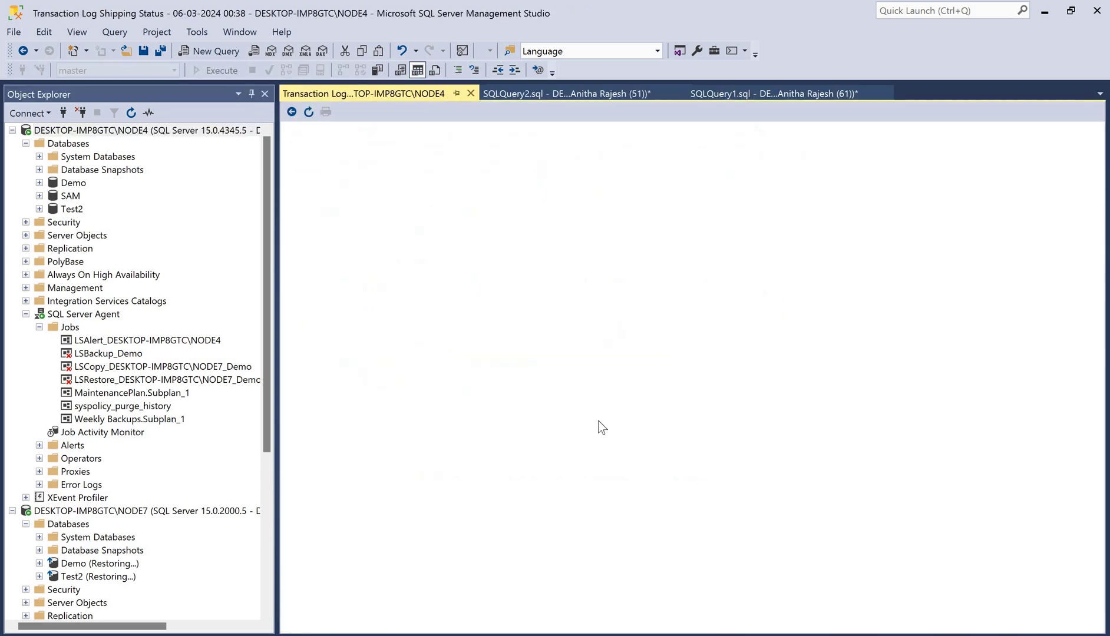
left_click_drag(622, 628, 937, 615)
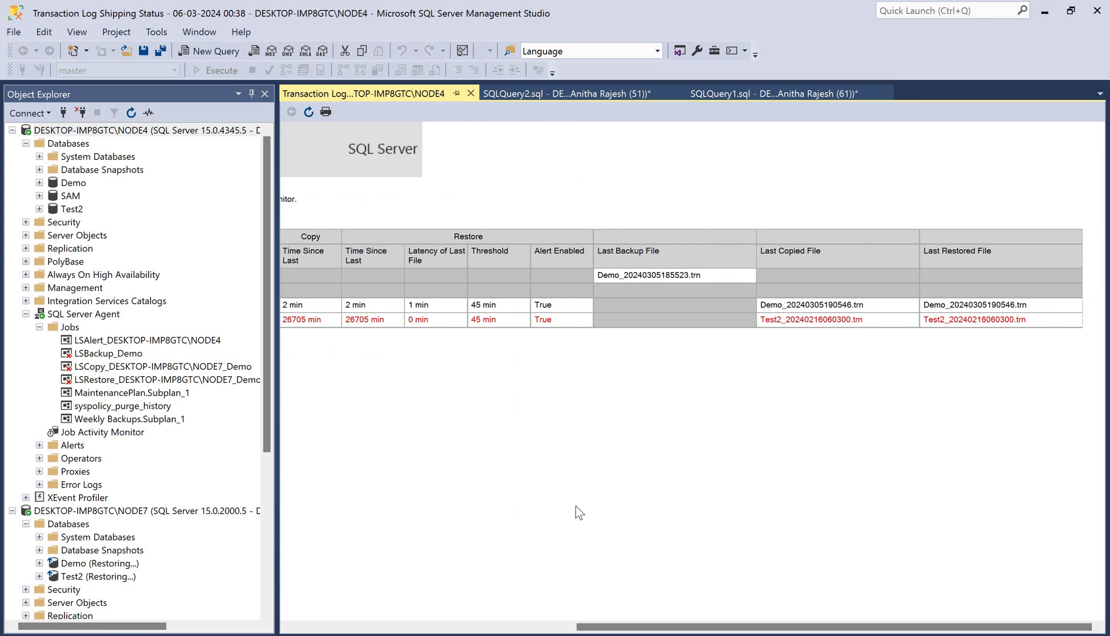
Switch to File Explorer and check the newest Demo log backup in E:\Backup\Log shipping\Backup_Folder.
key("alt+Tab")
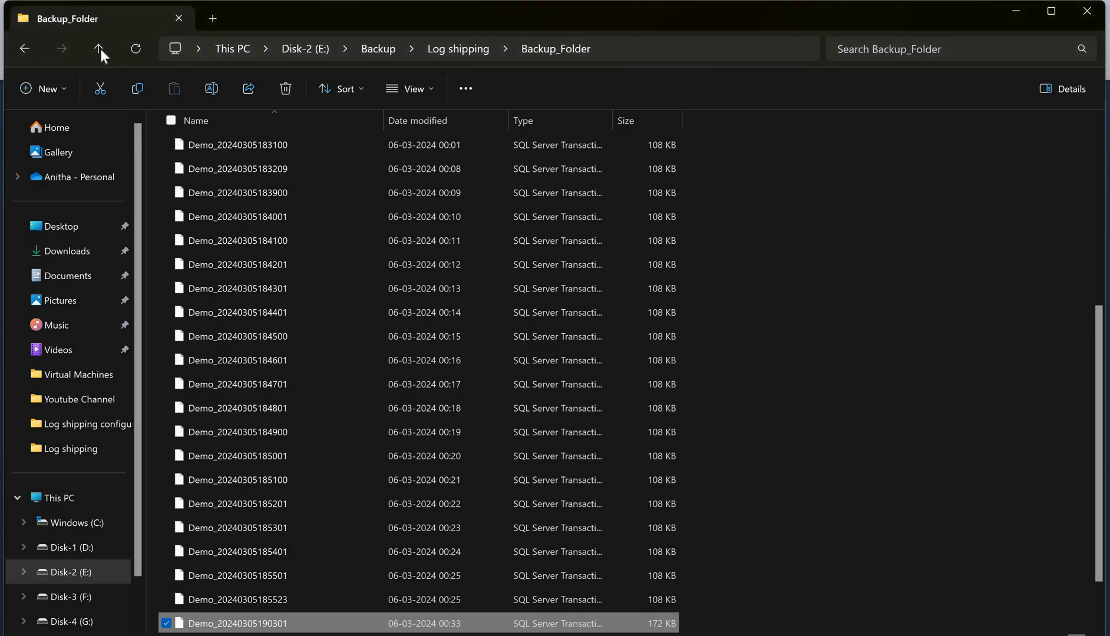
key("alt+Up")
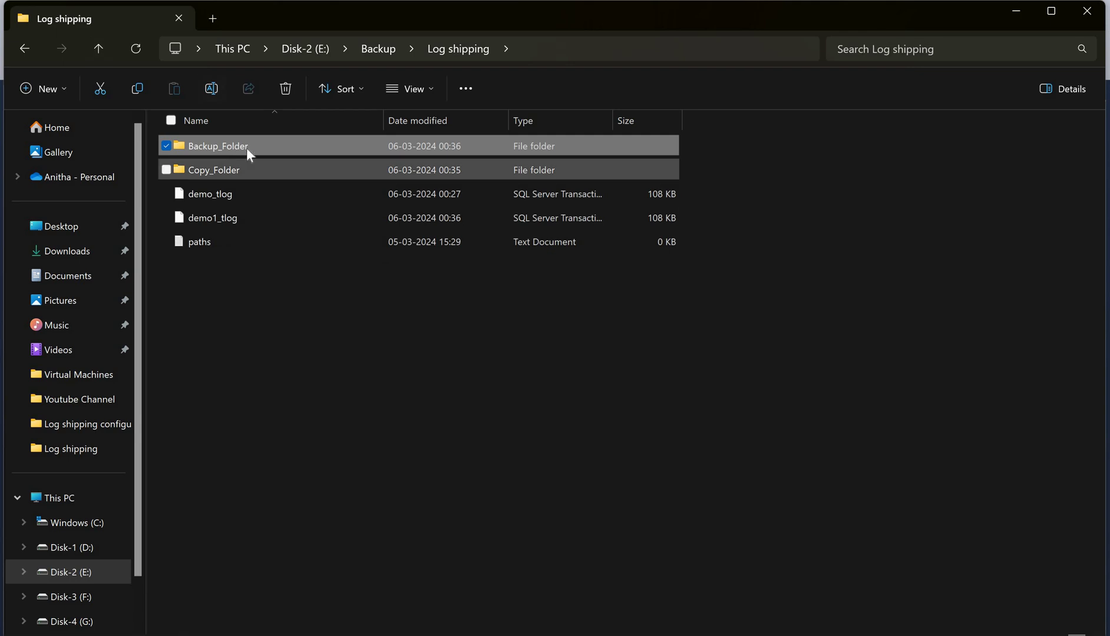
double_click(247, 149)
scroll(621, 481, "down", 6)
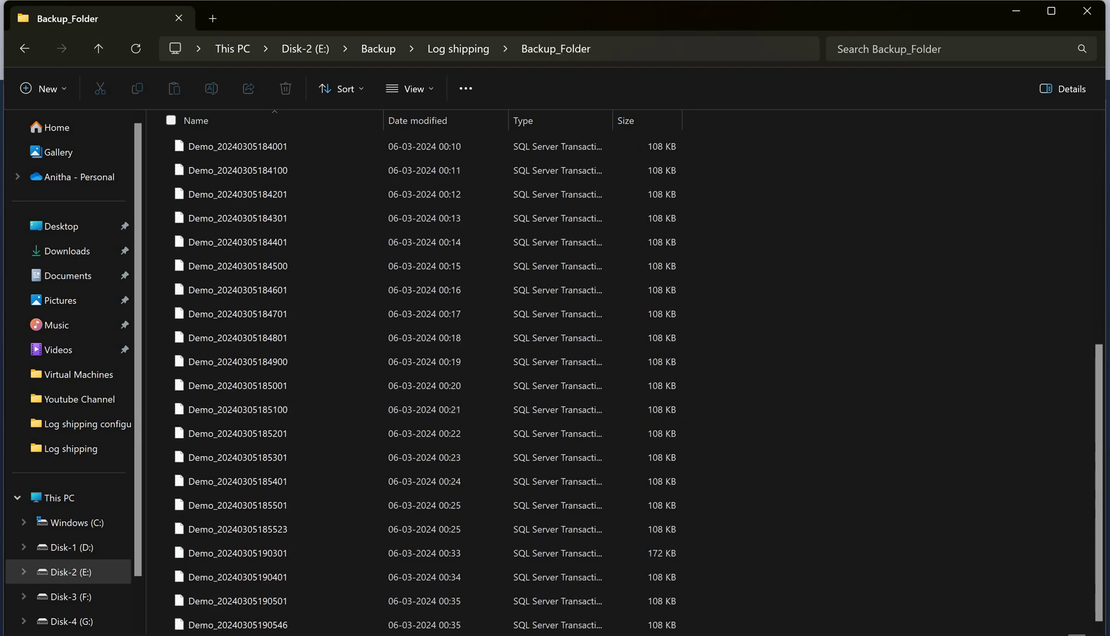
left_click(447, 628)
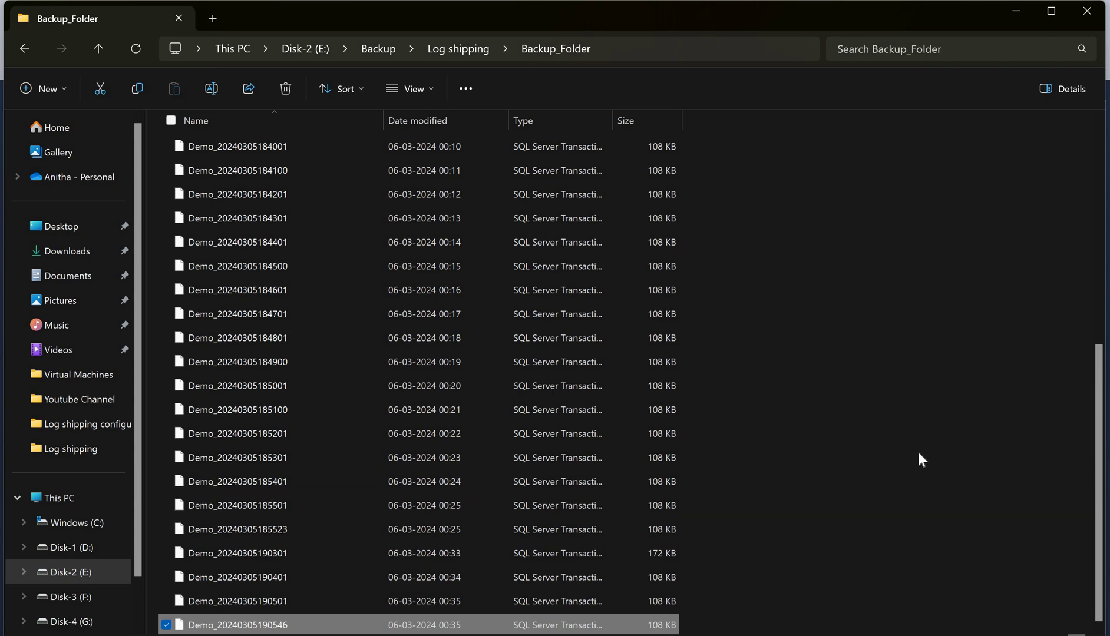
Recheck Backup_Folder for a newly created Demo transaction log backup and select the newest file.
scroll(1028, 501, "up", 8)
scroll(1022, 480, "down", 8)
left_click(762, 50)
left_click(863, 200)
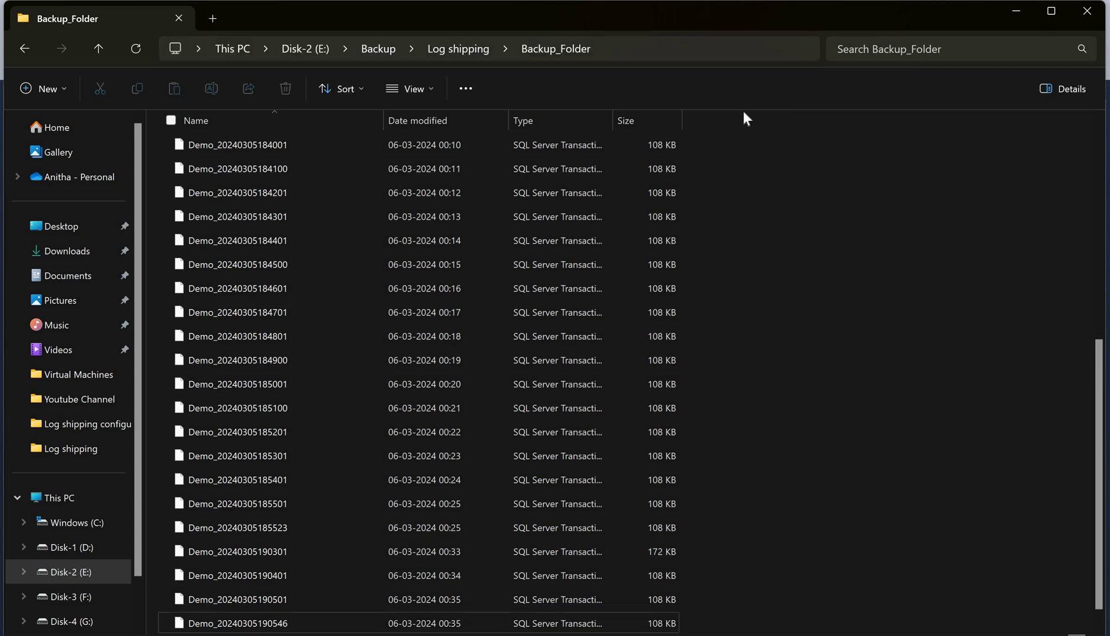
left_click(659, 45)
scroll(812, 303, "up", 6)
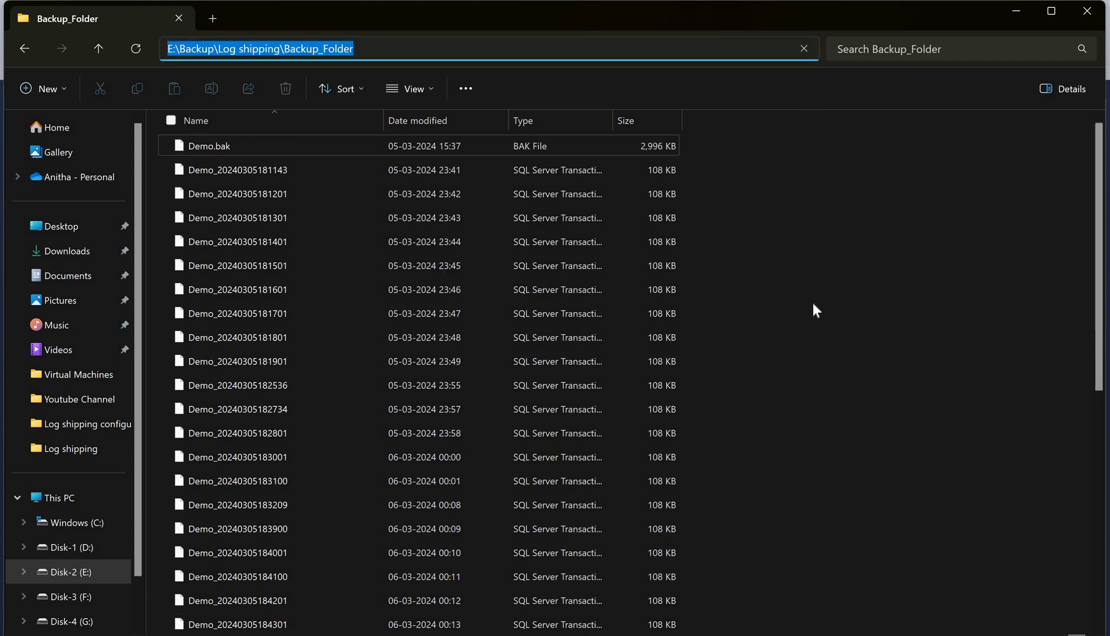
left_click(813, 305)
scroll(806, 377, "down", 7)
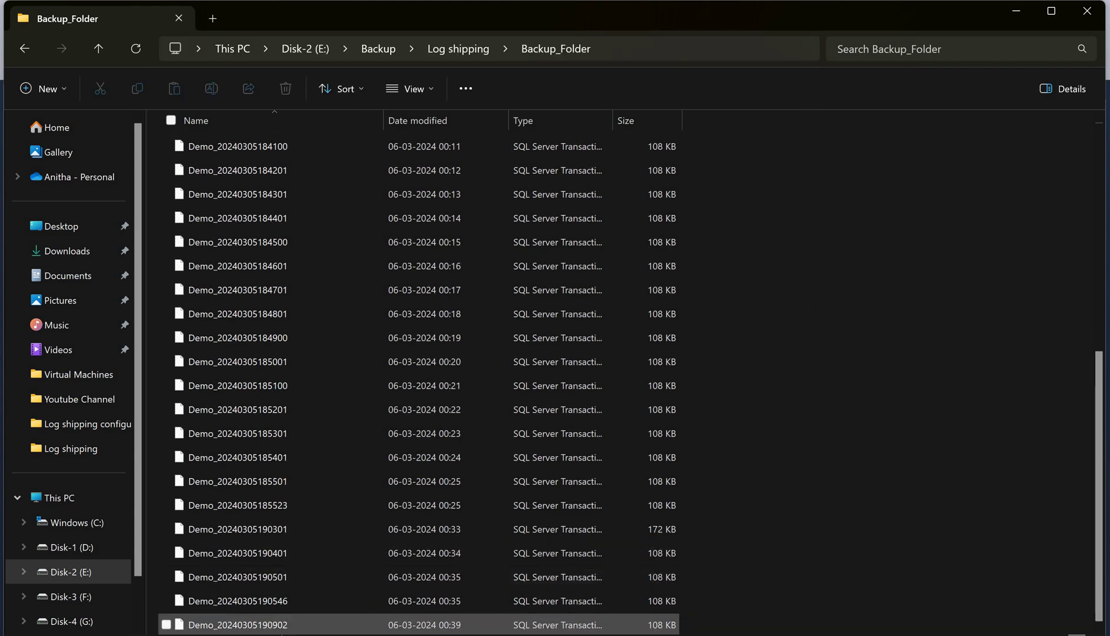
left_click(478, 628)
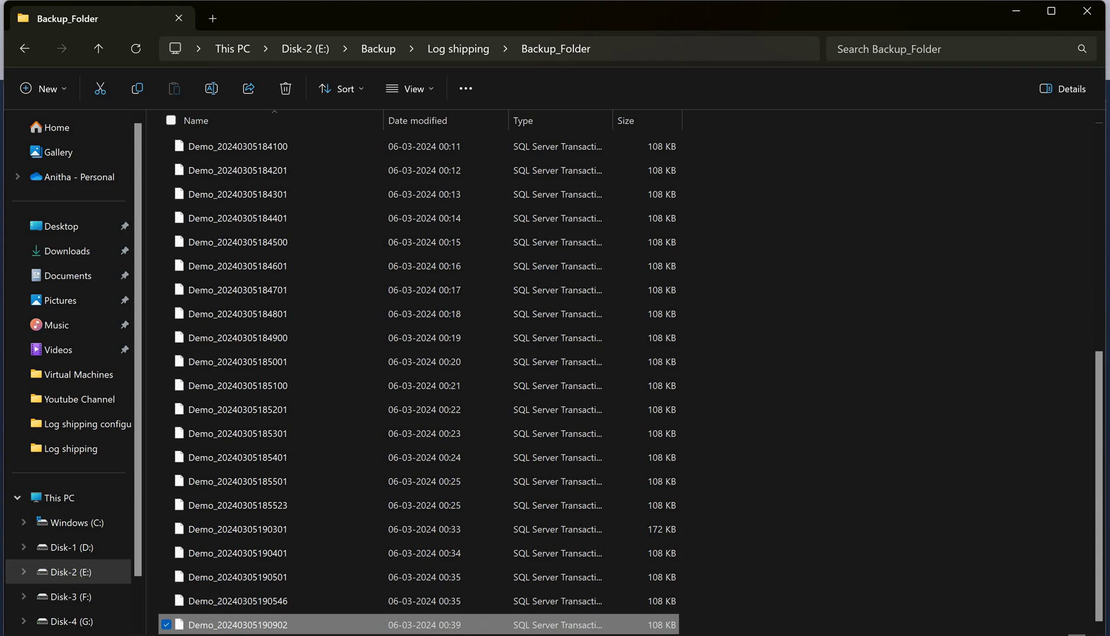
Check Copy_Folder in the Log shipping directory, switch back to SQL Server Management Studio, and refresh NODE4's Transaction Log Shipping Status report.
left_click(104, 48)
double_click(193, 164)
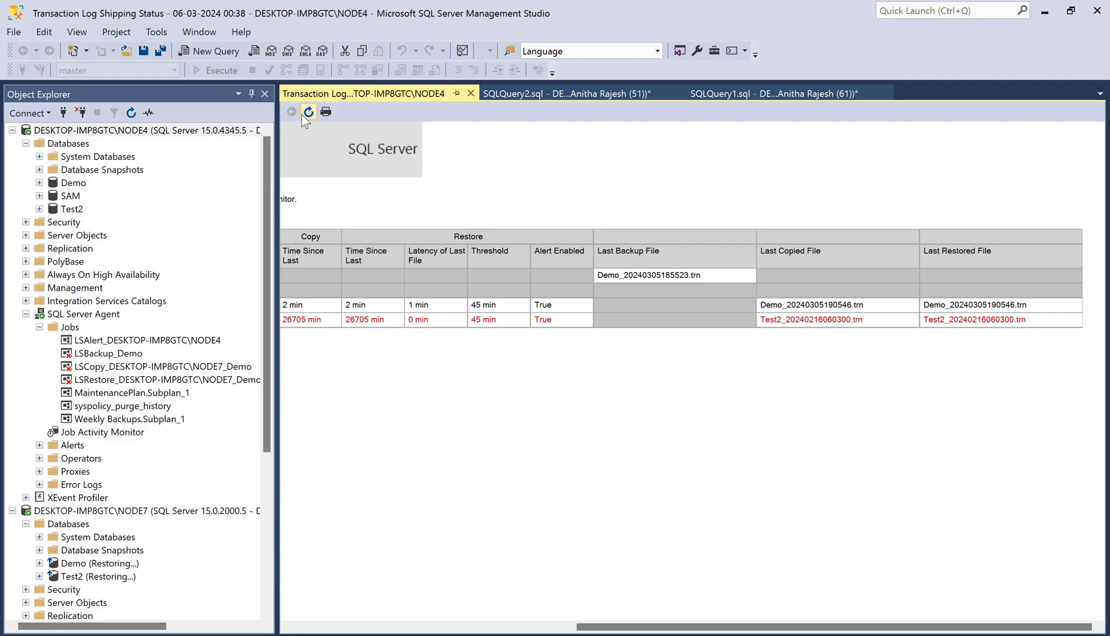
left_click(302, 115)
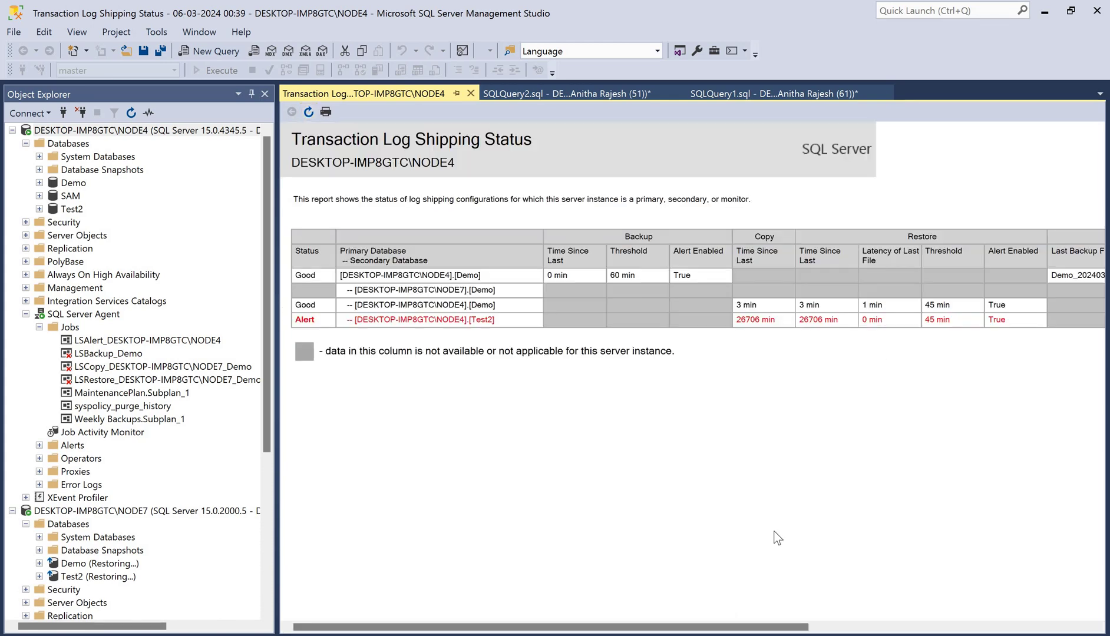
Examine the last-file columns of NODE4's status report, switch to File Explorer, and check Copy_Folder for newly copied Demo log backups.
scroll(793, 254, "right", 6)
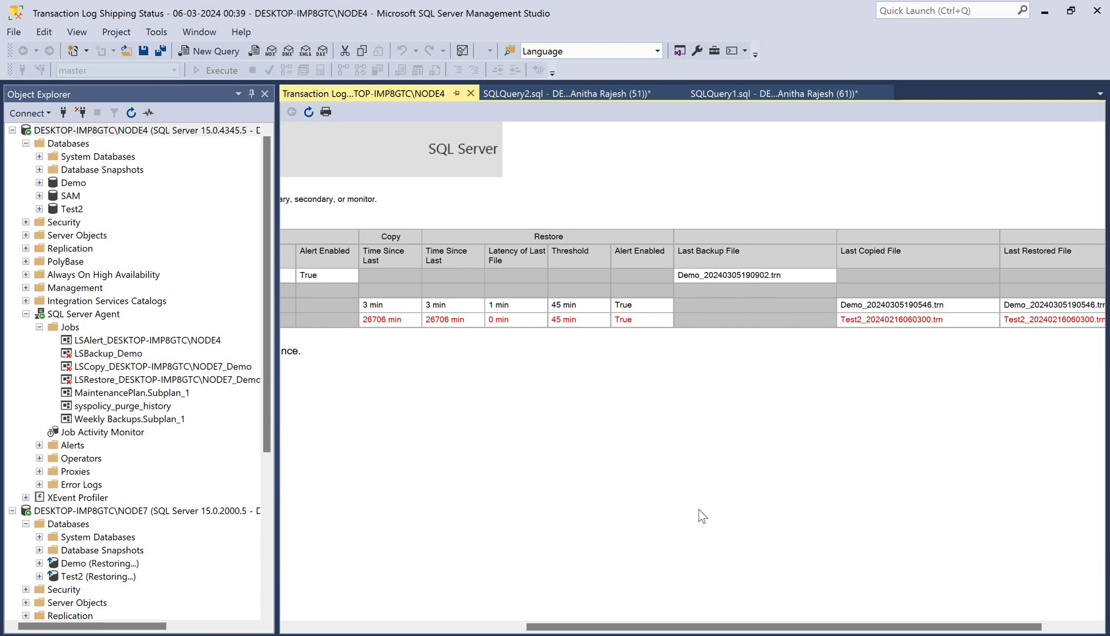
left_click(569, 635)
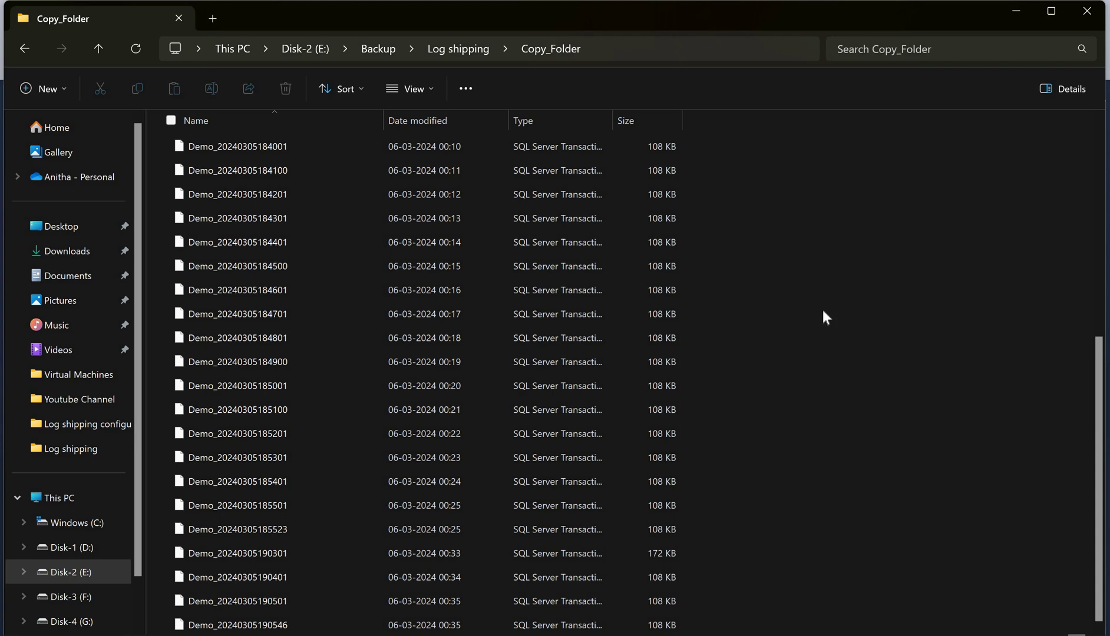
scroll(824, 312, "up", 7)
scroll(831, 311, "down", 7)
scroll(781, 413, "up", 7)
scroll(778, 422, "down", 7)
scroll(589, 421, "down", 2)
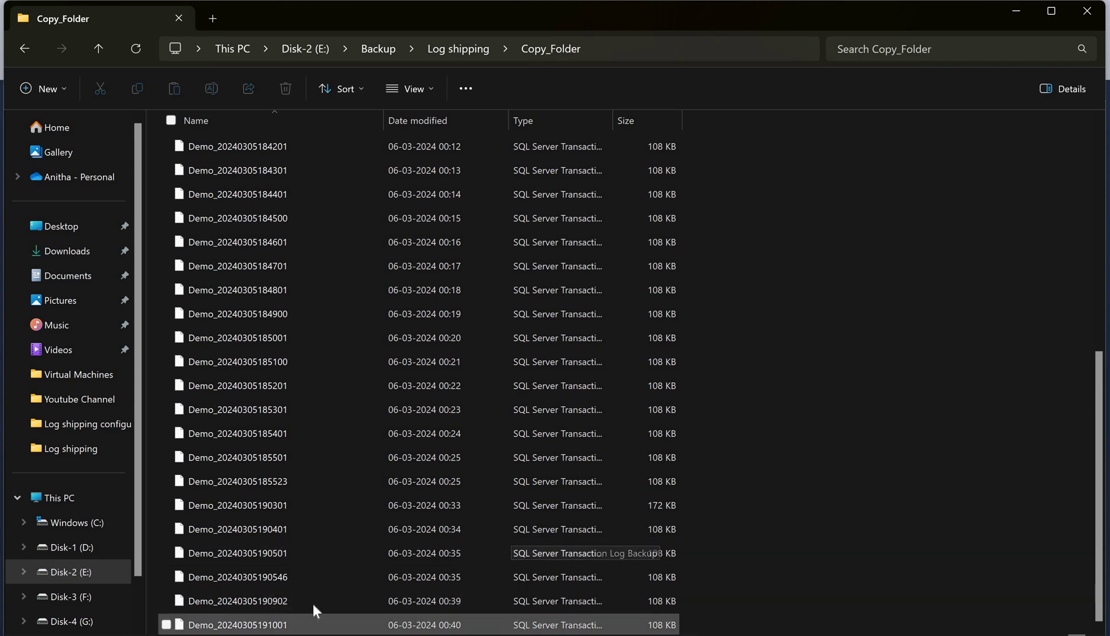
left_click(295, 606)
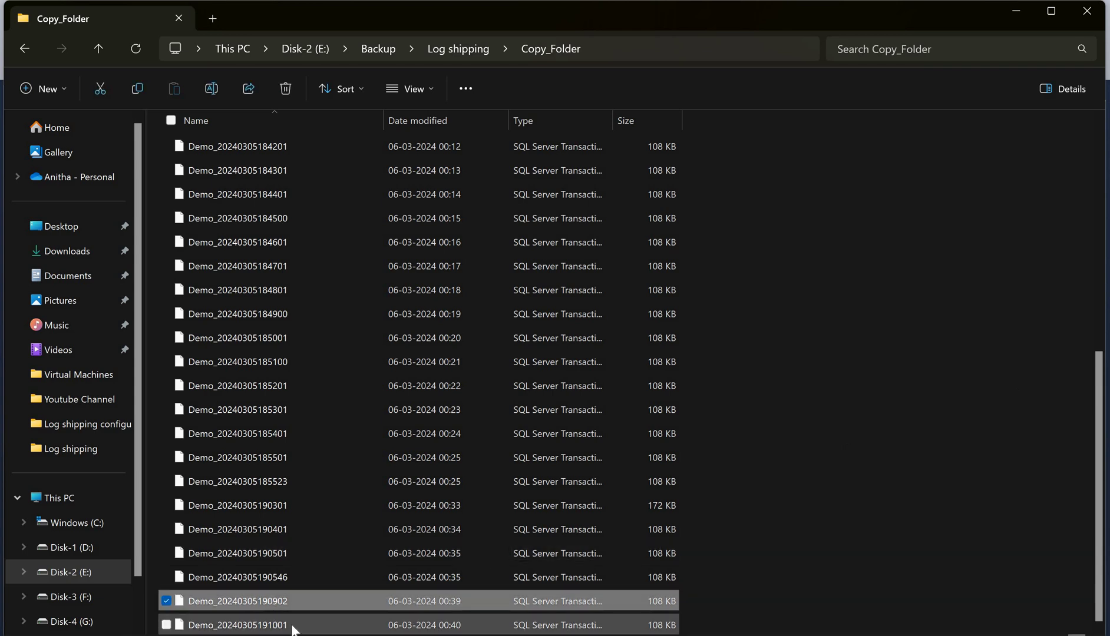
left_click(301, 627)
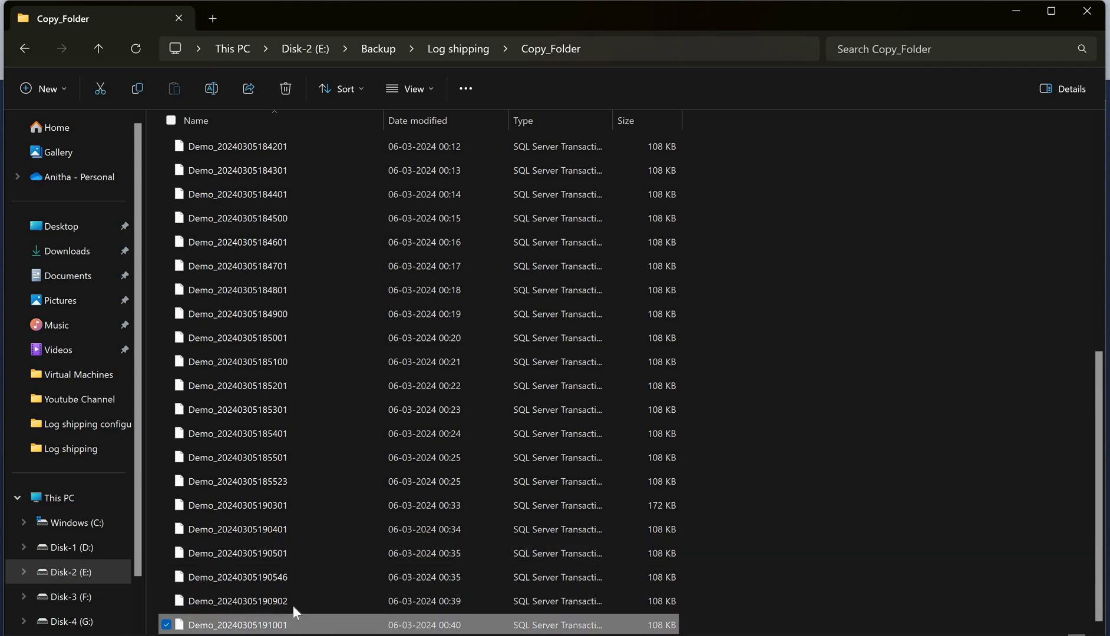
key("Up")
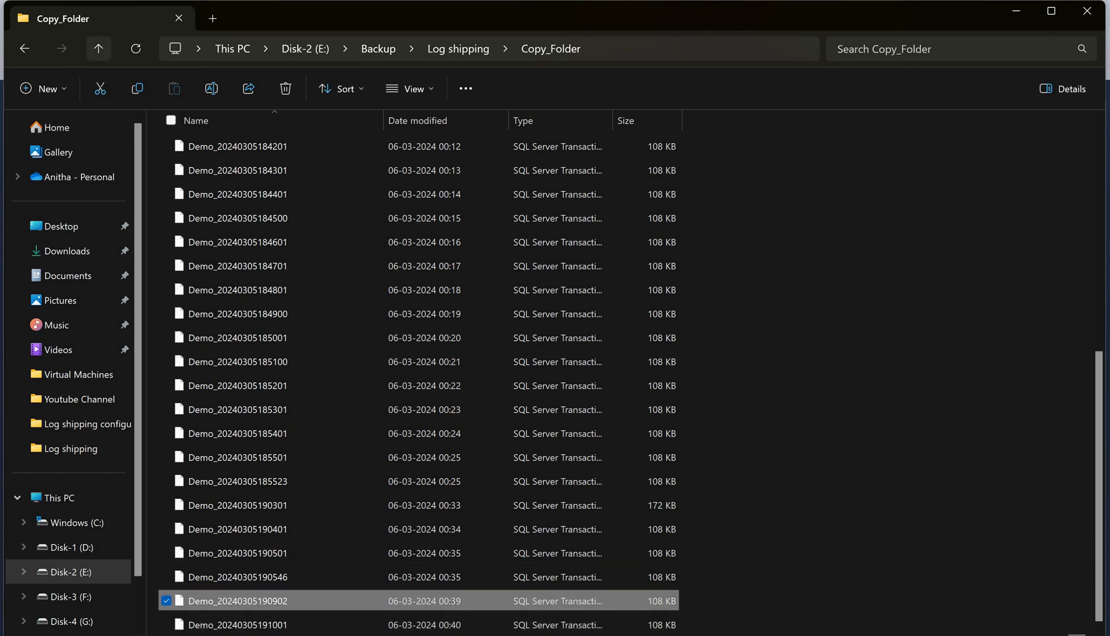
left_click(98, 48)
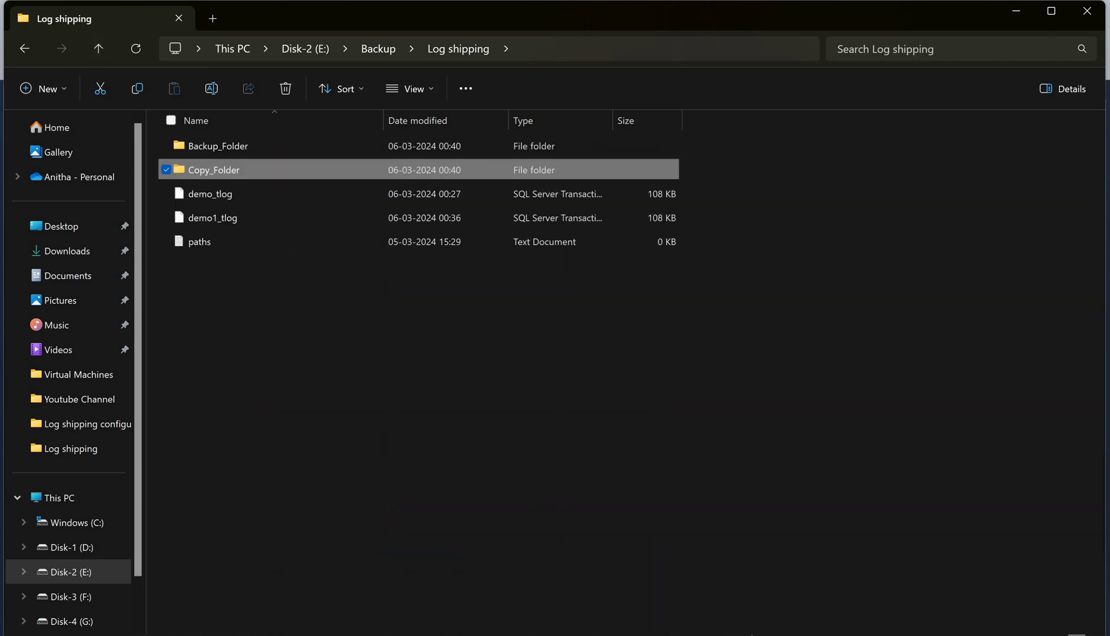
Switch to SQL Server Management Studio, open NODE7's Transaction Log Shipping Status report, and examine its last backup, copied and restored file columns.
left_click(752, 635)
scroll(123, 356, "down", 1)
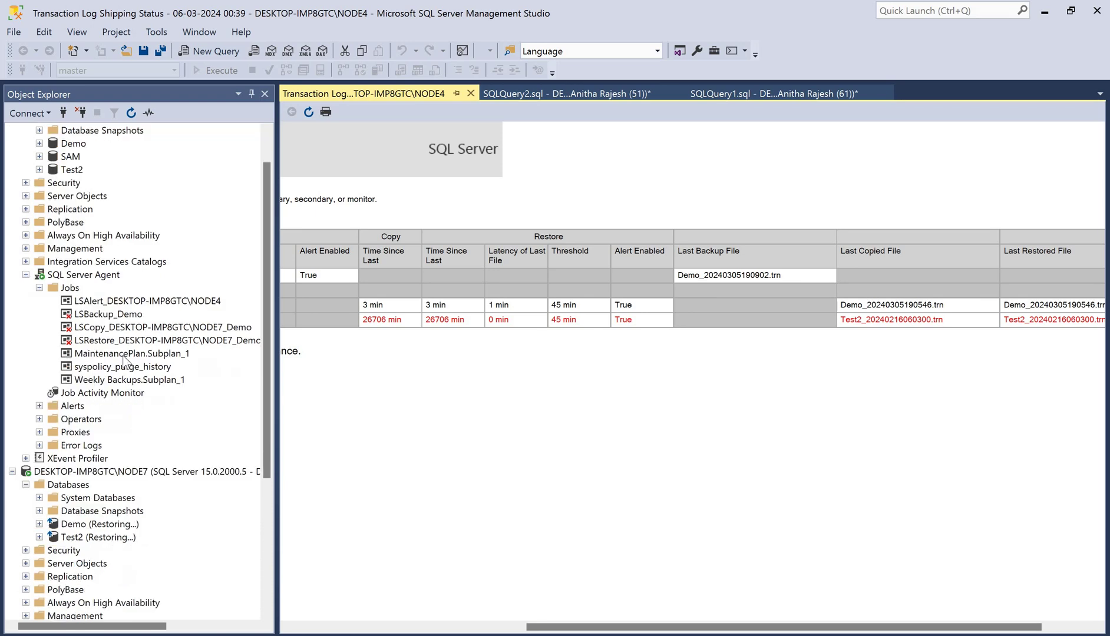
scroll(85, 266, "down", 5)
right_click(82, 264)
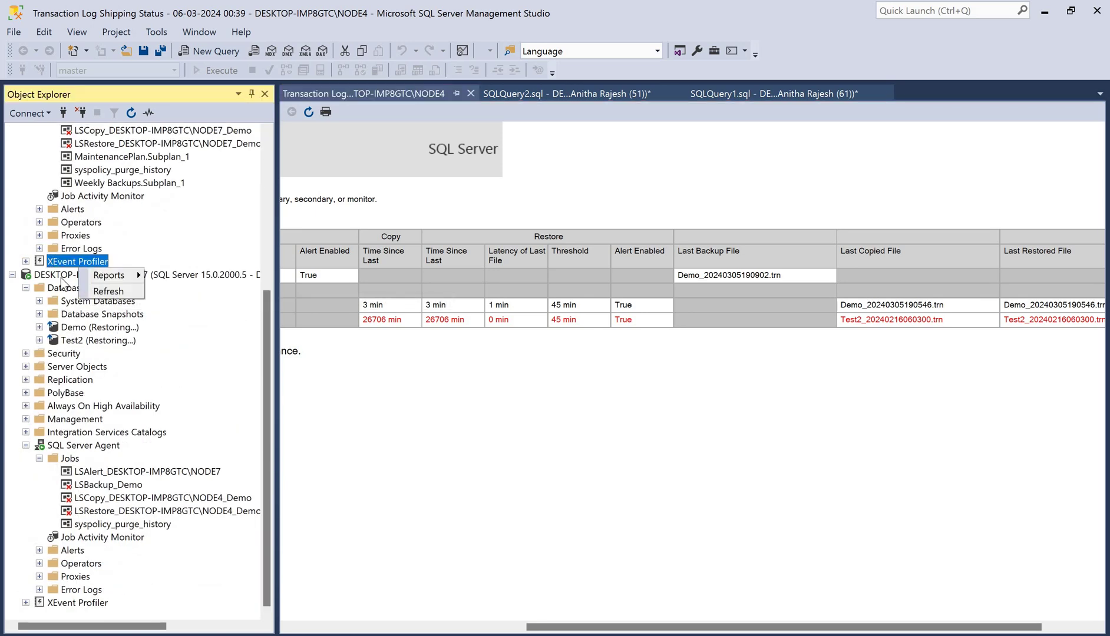
right_click(63, 277)
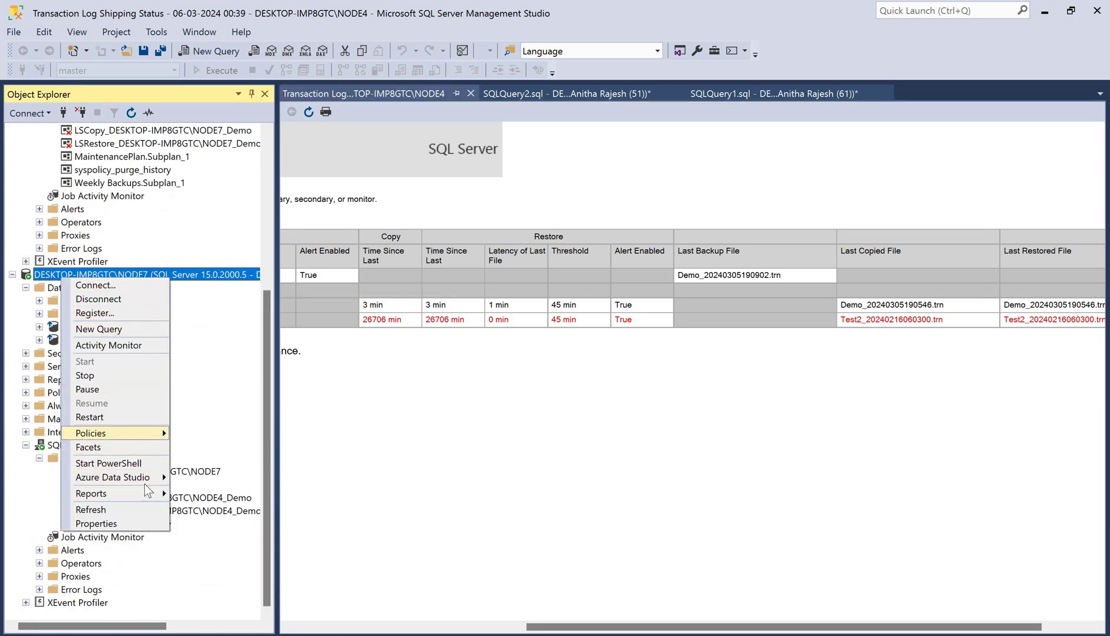
mouse_move(143, 495)
mouse_move(235, 495)
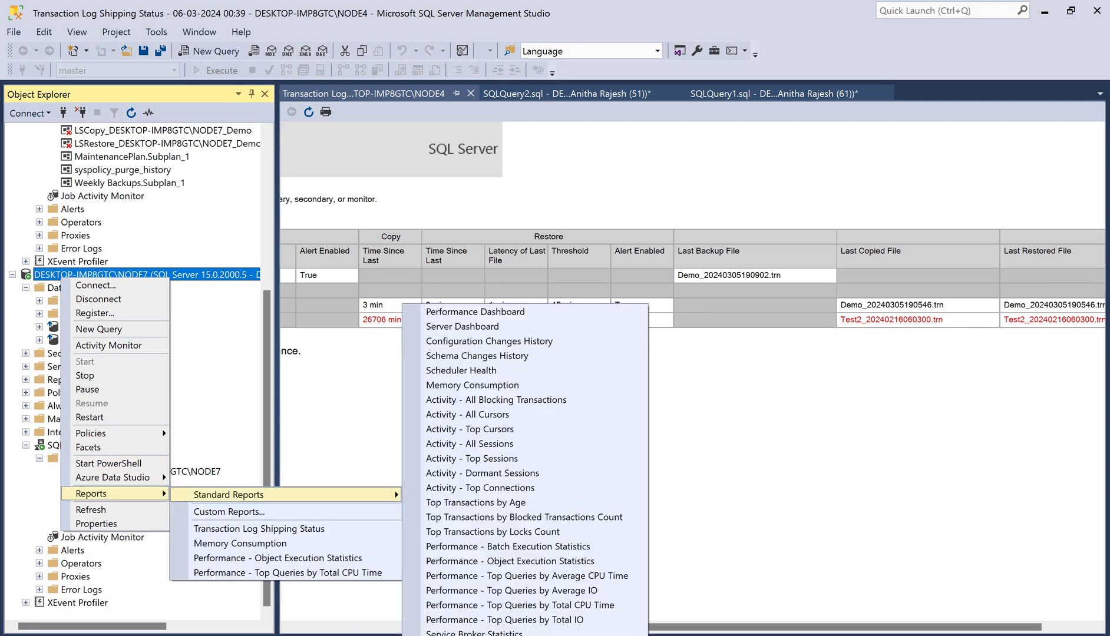
left_click(598, 474)
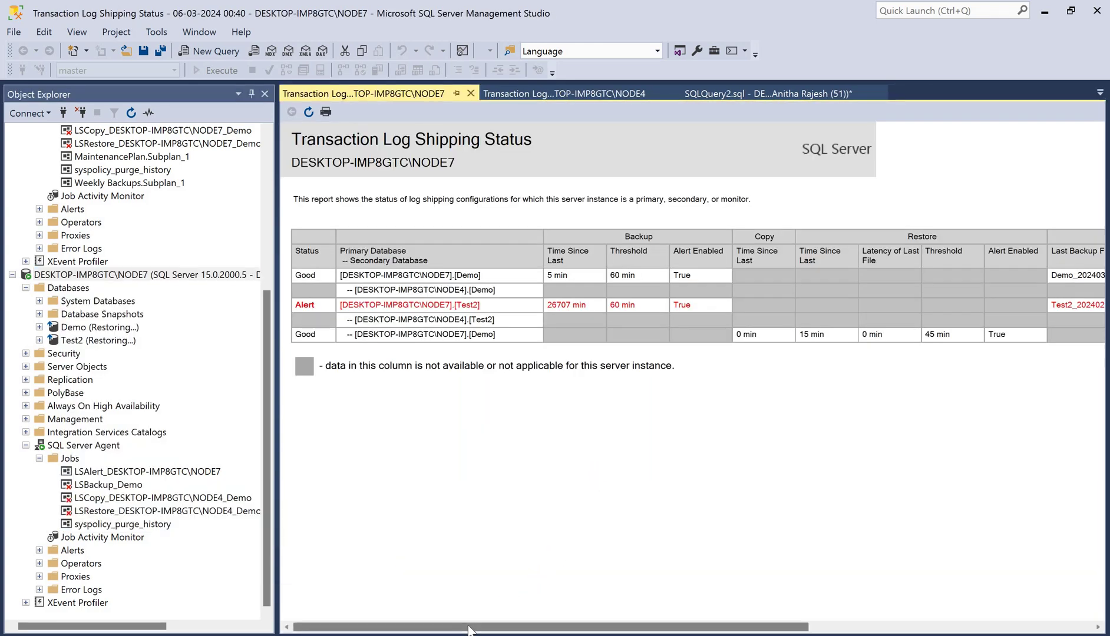
left_click_drag(468, 629, 859, 374)
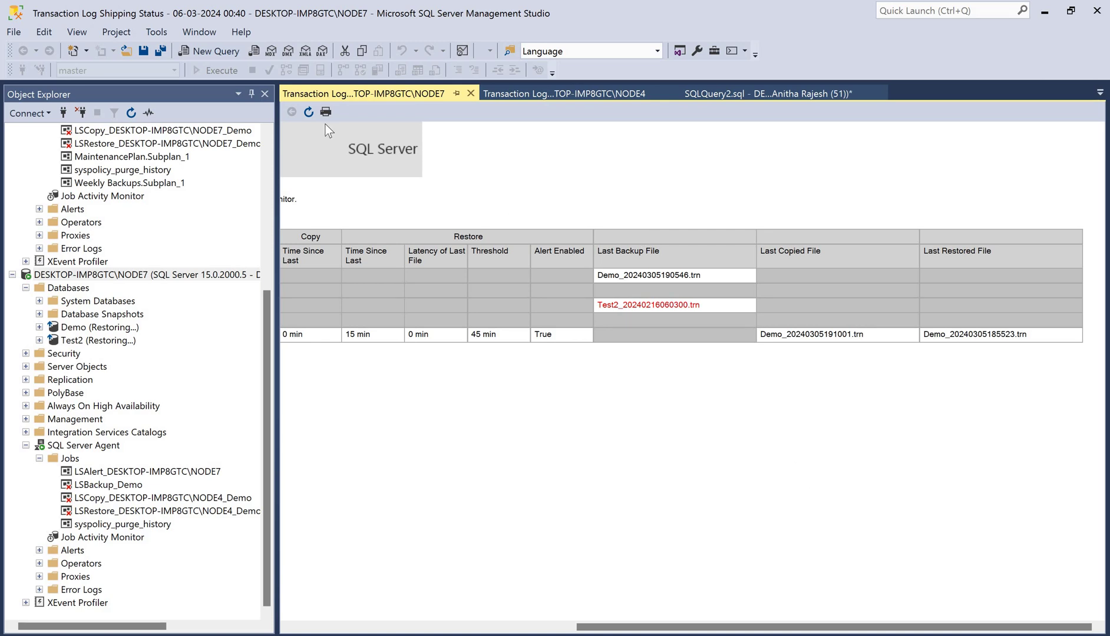
Refresh NODE7's report and compare its last copied and restored files with the newest Demo log backups in File Explorer's Copy_Folder.
left_click(309, 112)
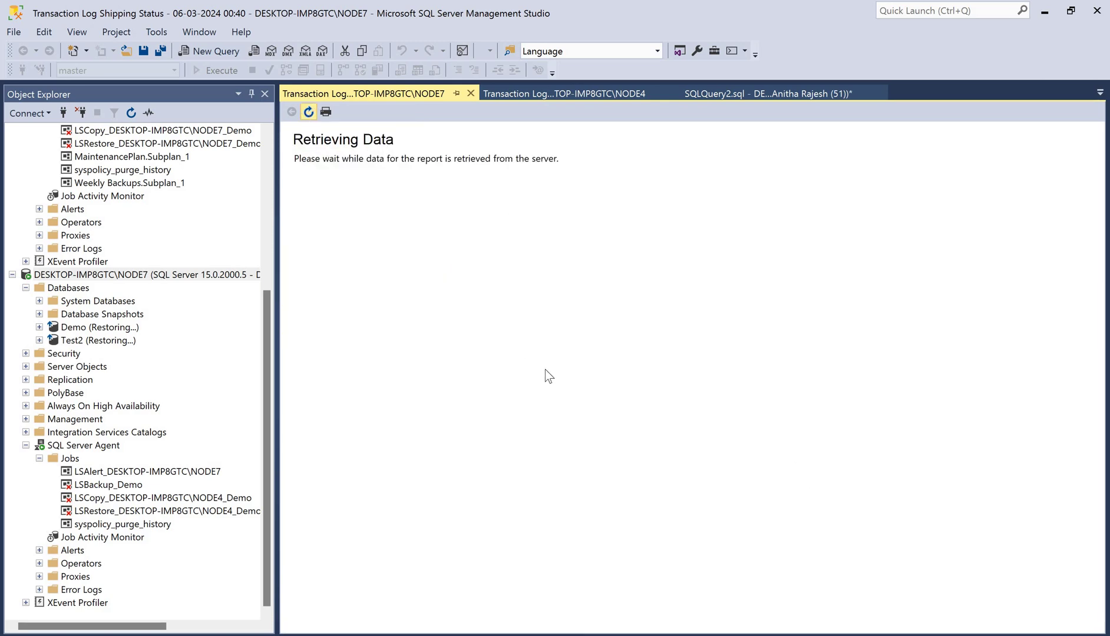
left_click(1064, 627)
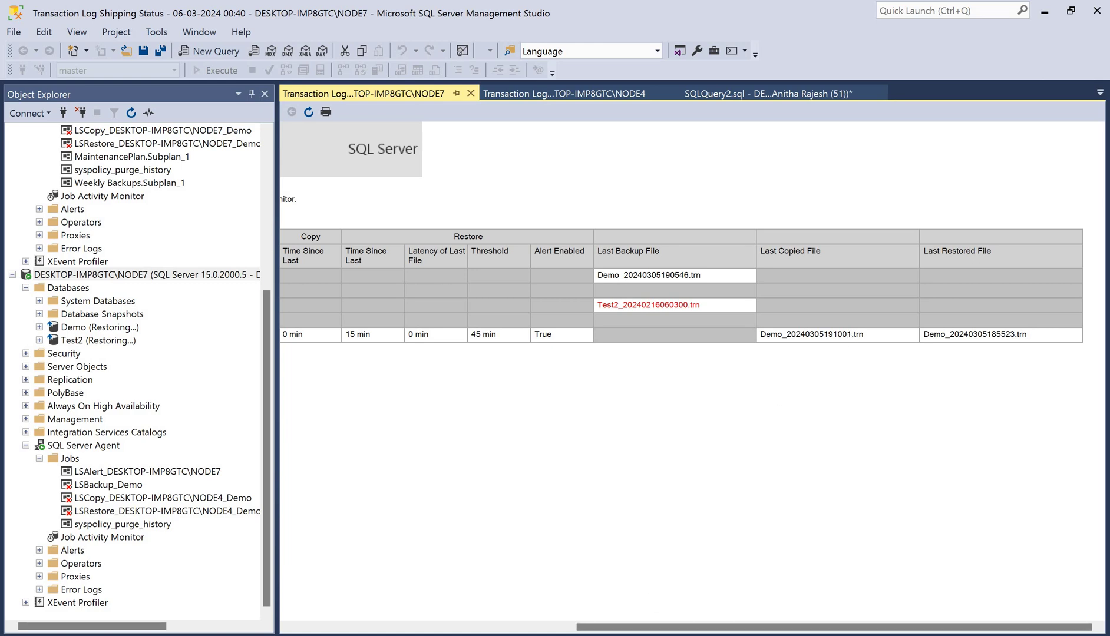
key("alt+Tab")
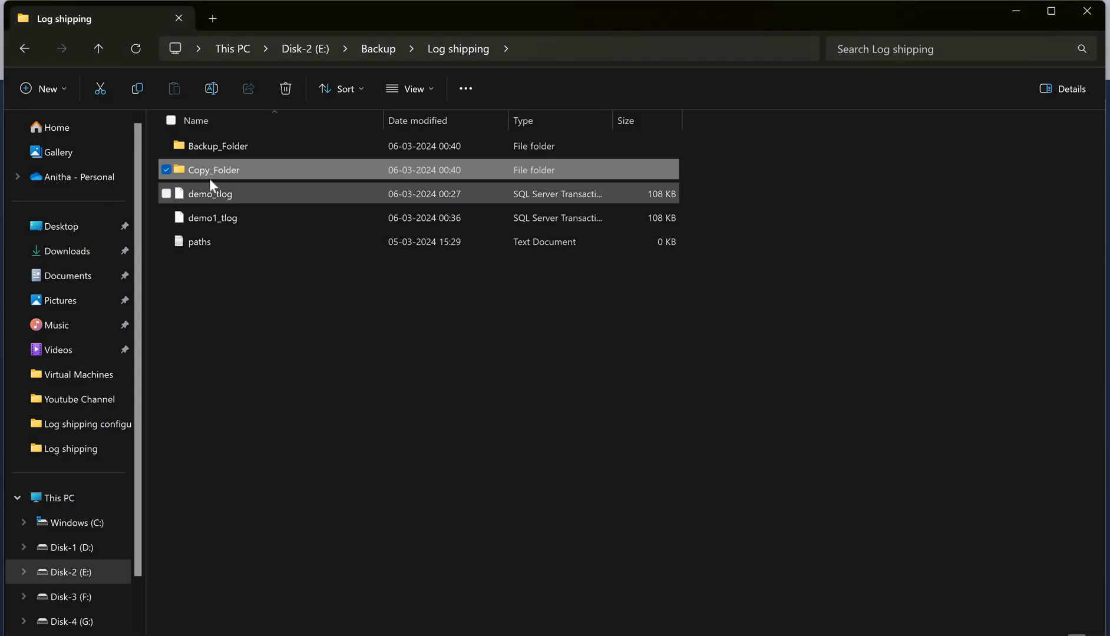
key("Return")
scroll(502, 458, "down", 10)
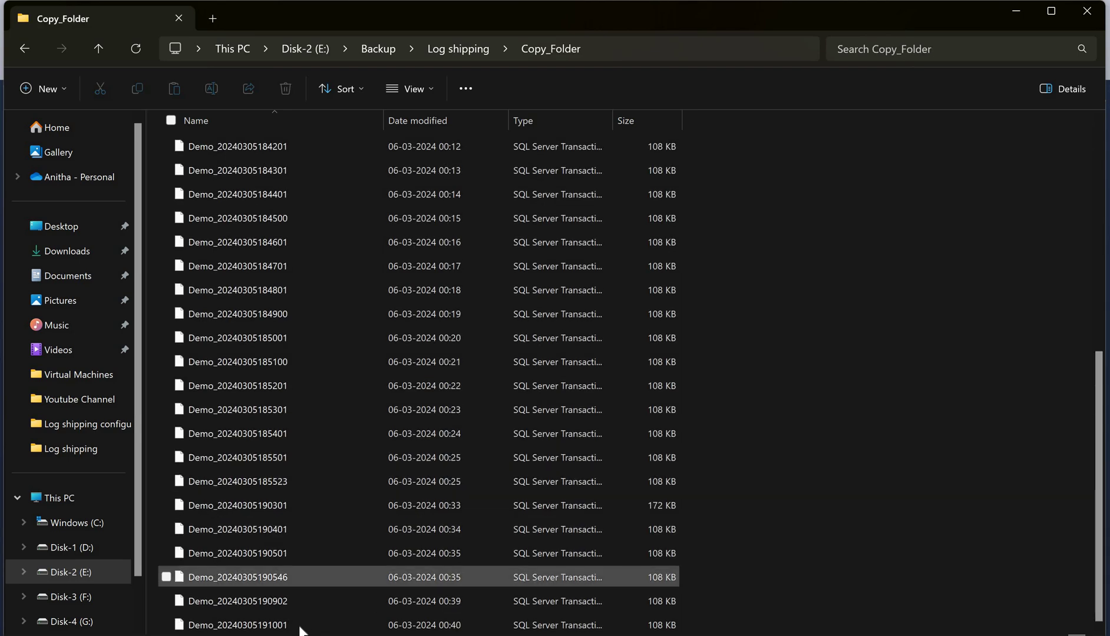
left_click(301, 626)
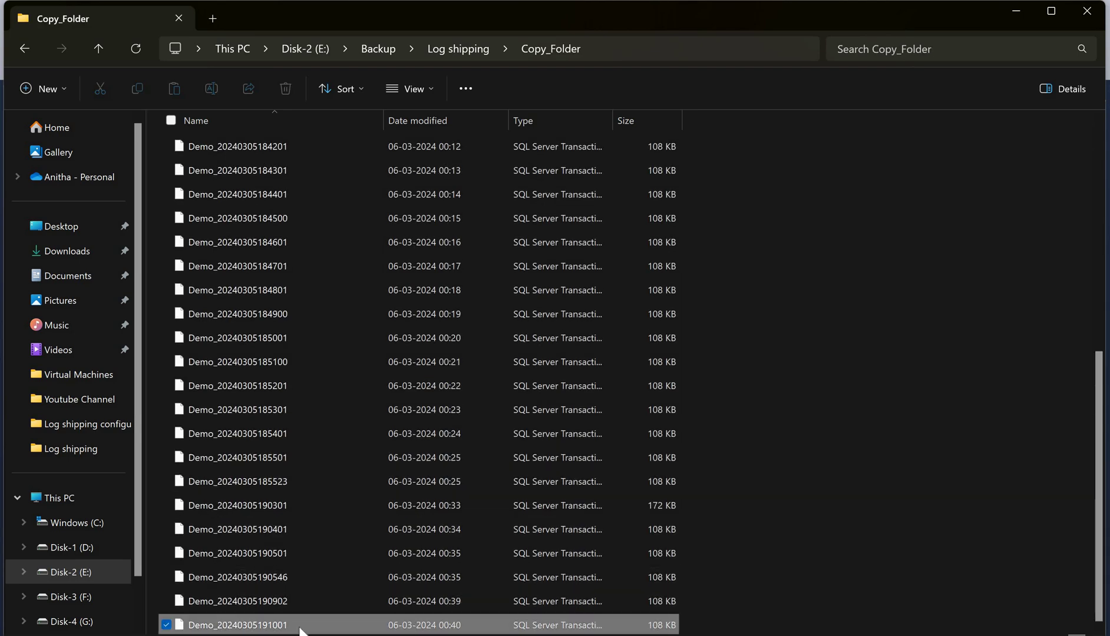
left_click(294, 599)
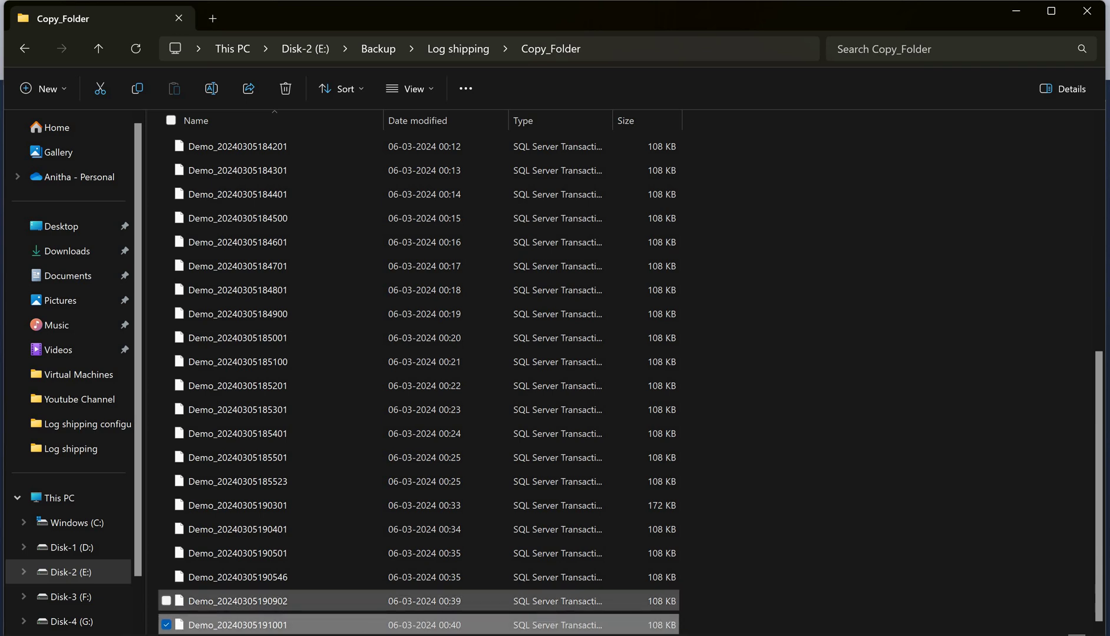
Return to SQL Server Management Studio, refresh NODE7's status report twice, and recheck the last restored Demo file.
left_click(741, 589)
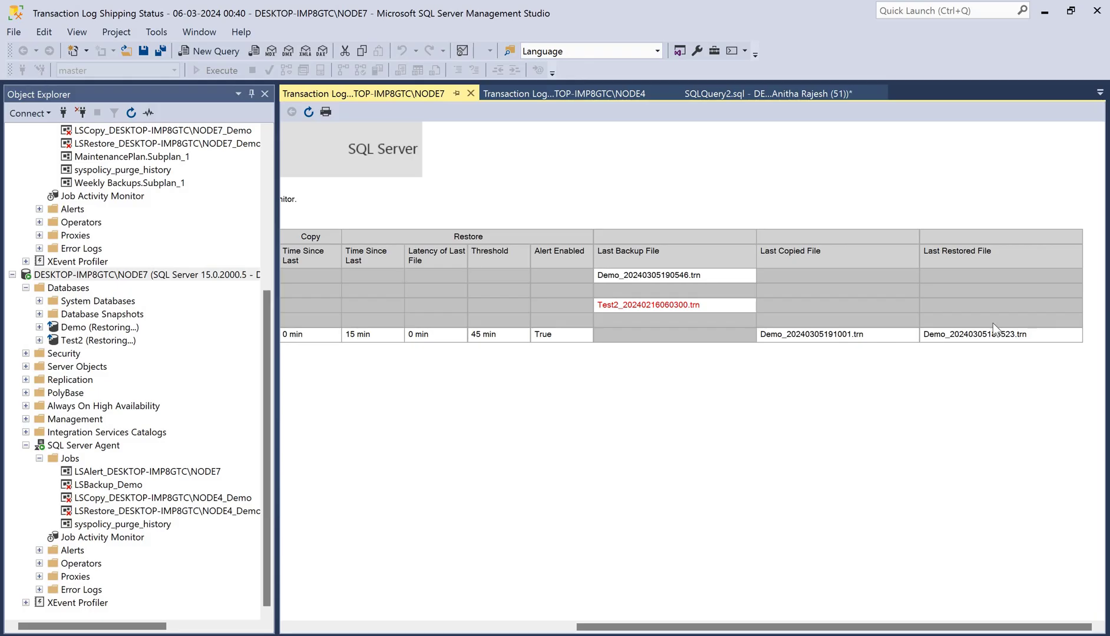
left_click(308, 112)
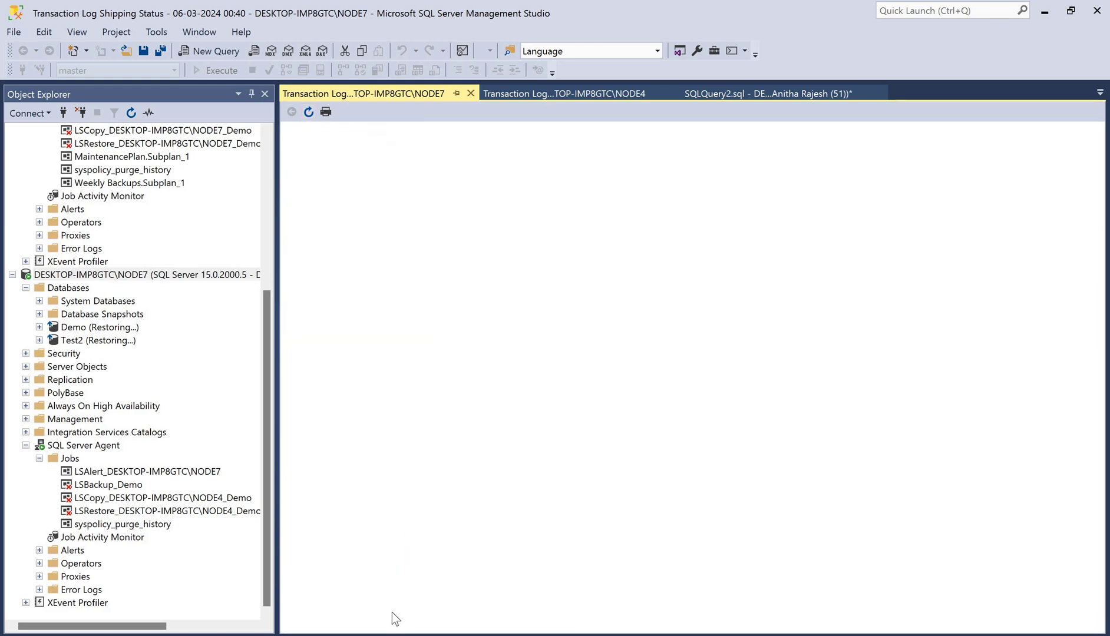
left_click_drag(695, 627, 974, 446)
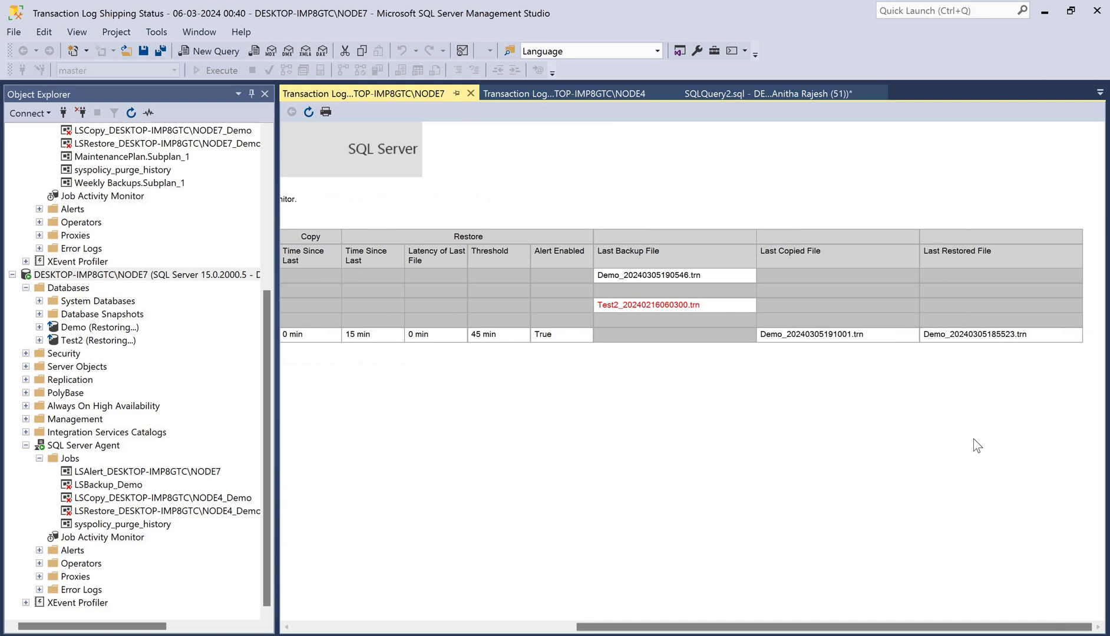
left_click(309, 112)
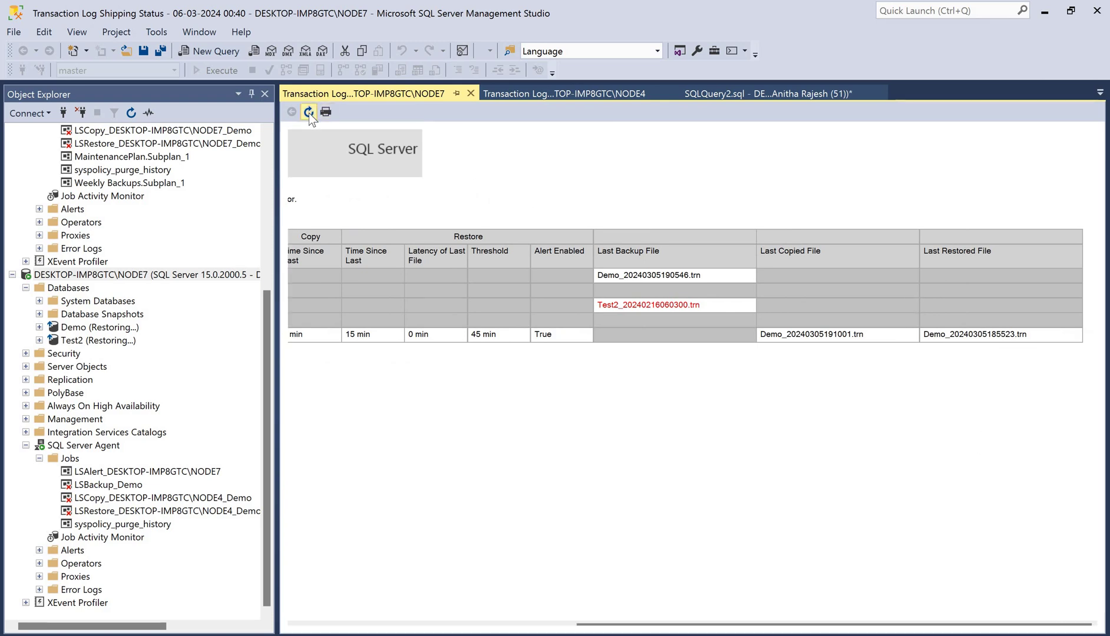
left_click_drag(434, 630, 703, 630)
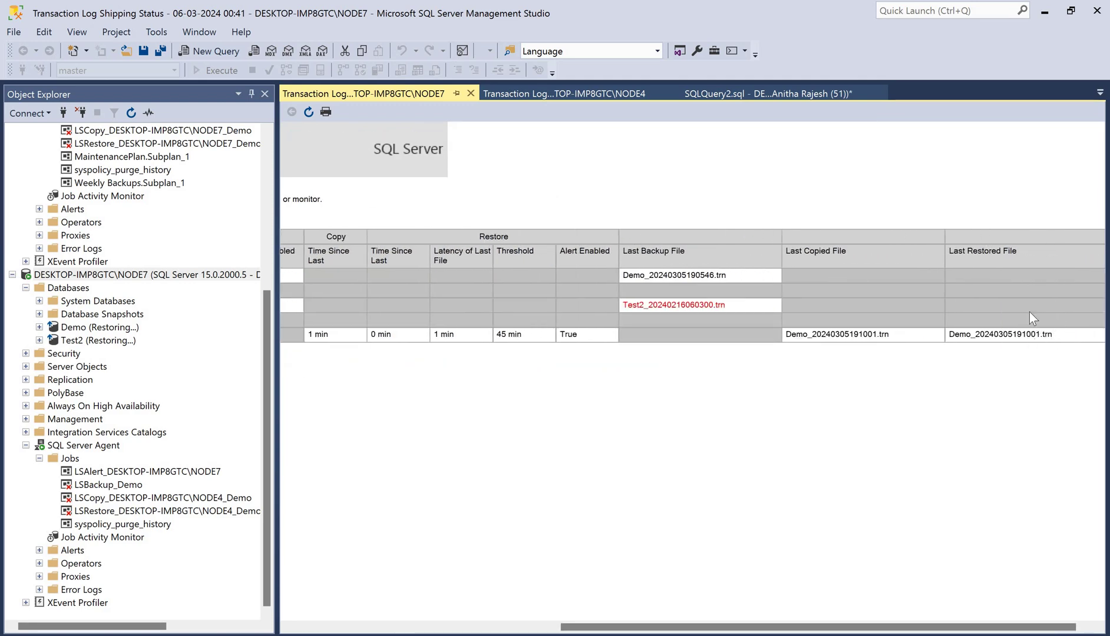
Close the Transaction Log Shipping Status reports for NODE7 and NODE4.
key("alt+Tab")
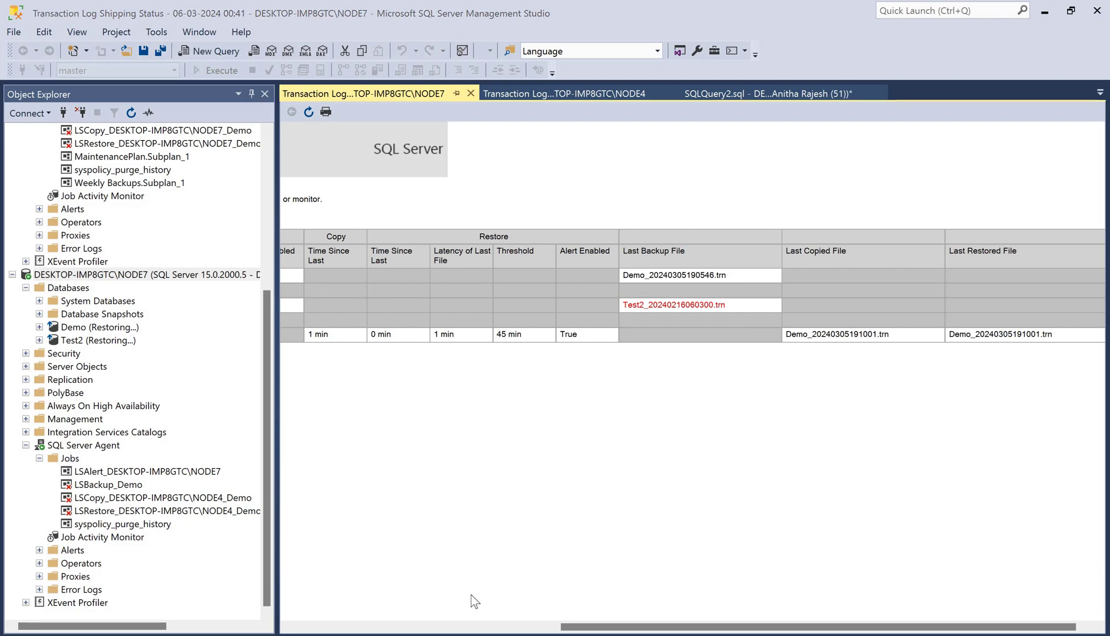
left_click(280, 626)
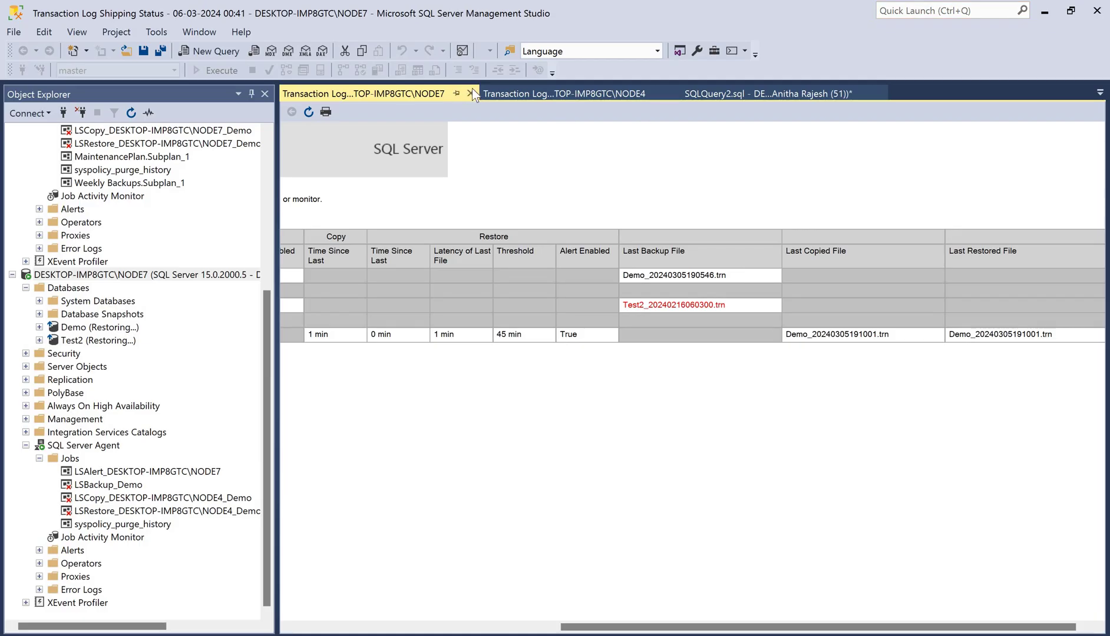
left_click(471, 93)
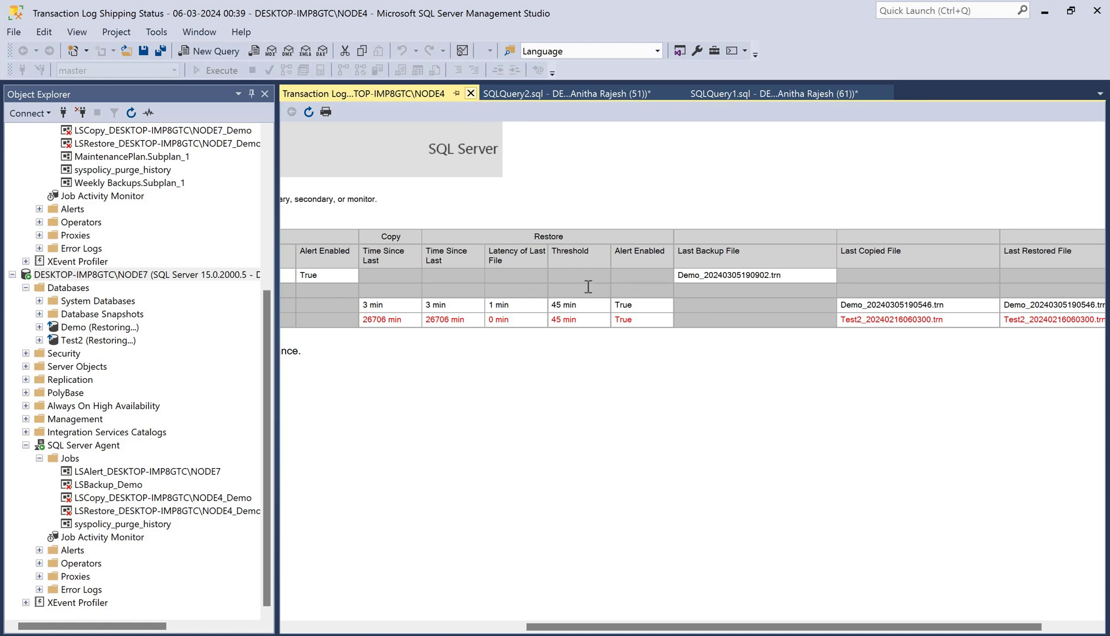
key("ctrl+F4")
Add the comments "--What is TUF file" and "--What is .wrk file." below the "--enable the jobs" line in SQLQuery1.sql.
left_click(544, 384)
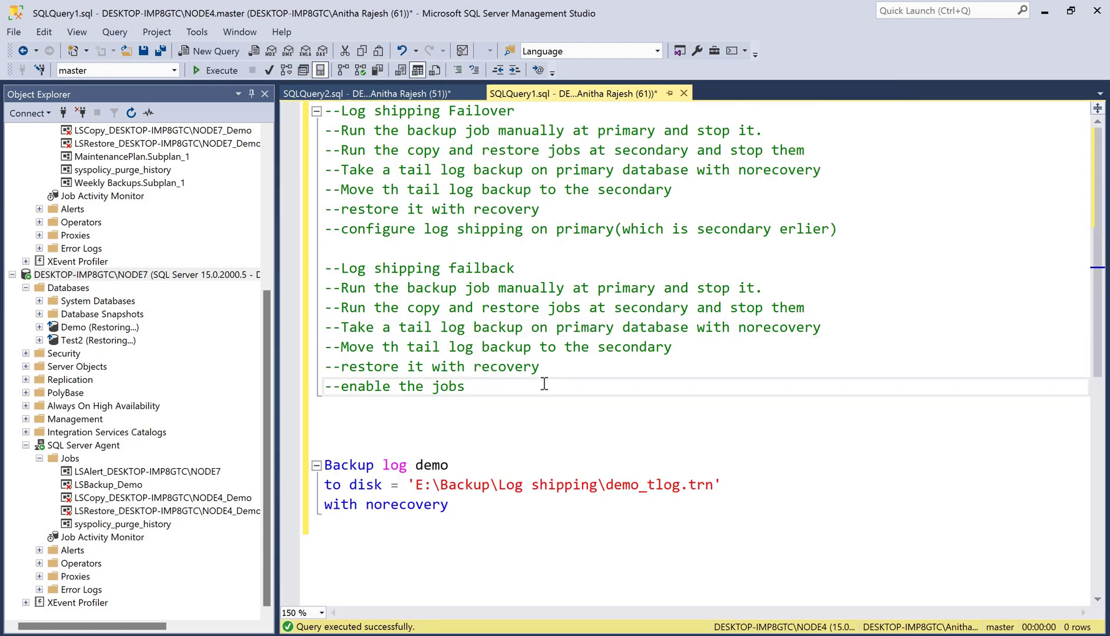
key("Return")
key("Return")
type("--What")
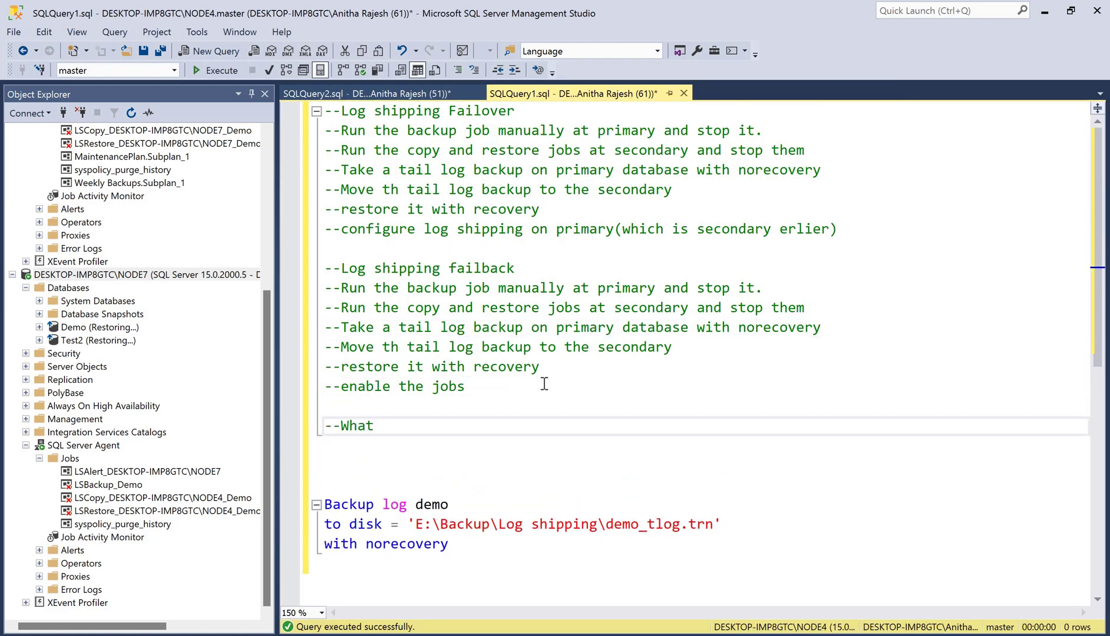
type(" is TUF file")
key("Return")
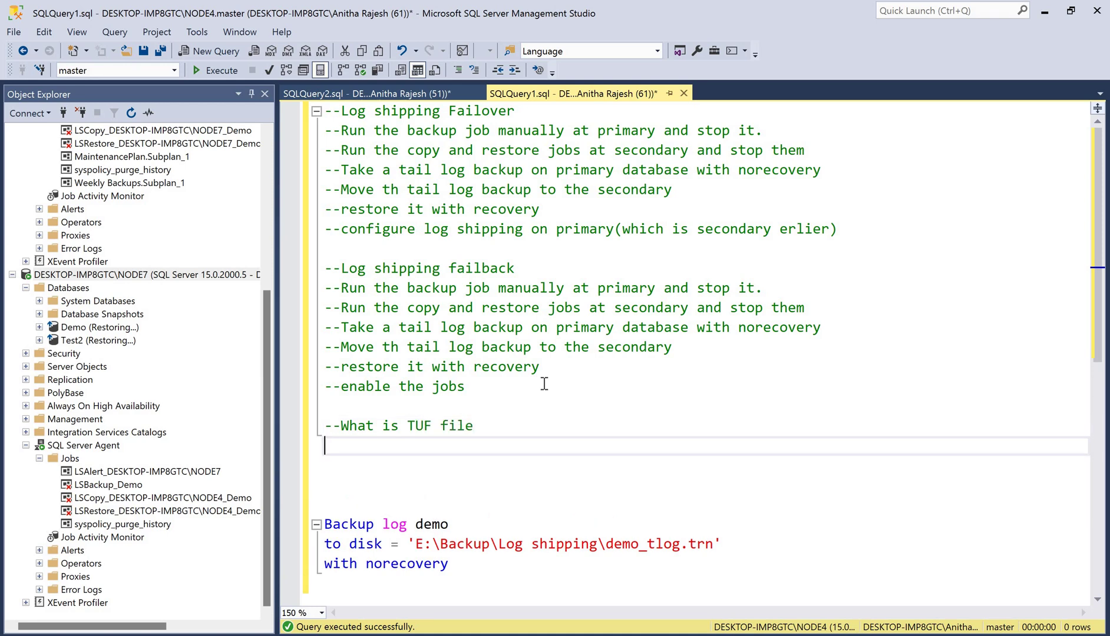
type("--What is .wrk file.")
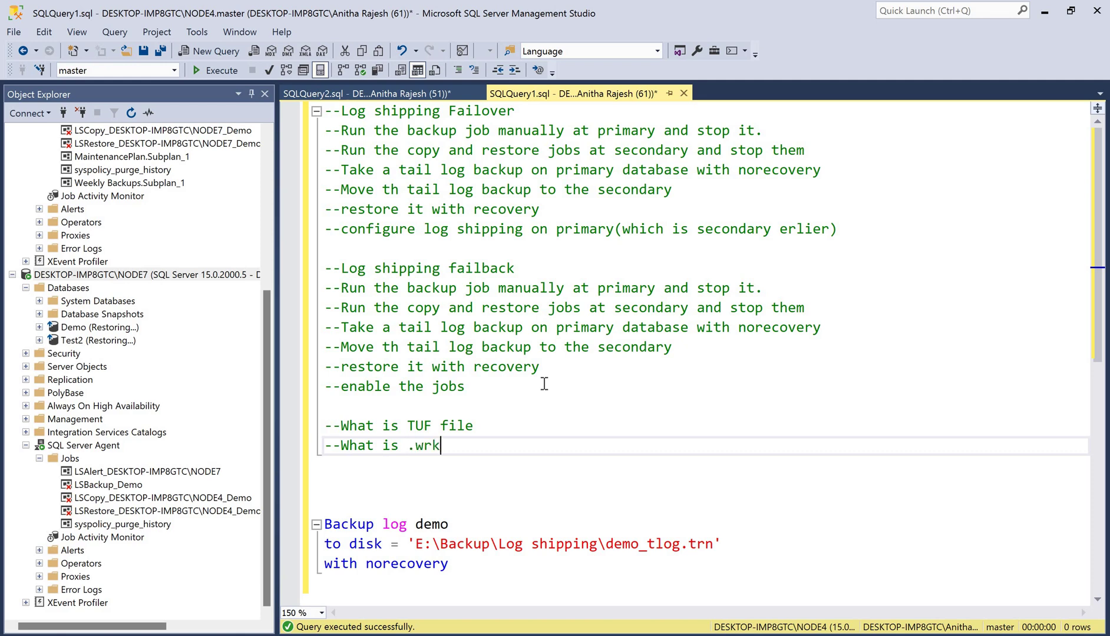